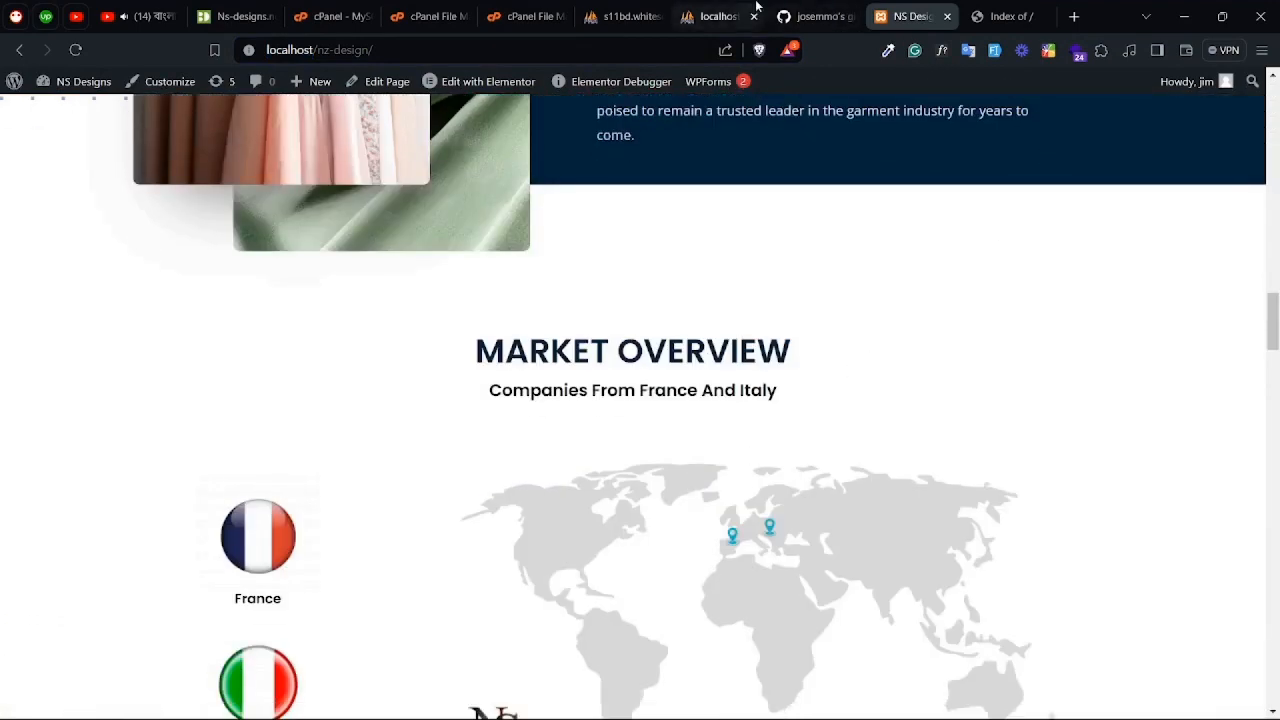
# Step: Open the wp_options table of the local nz_design database in phpMyAdmin to examine its site address entries
pyautogui.click(738, 10)
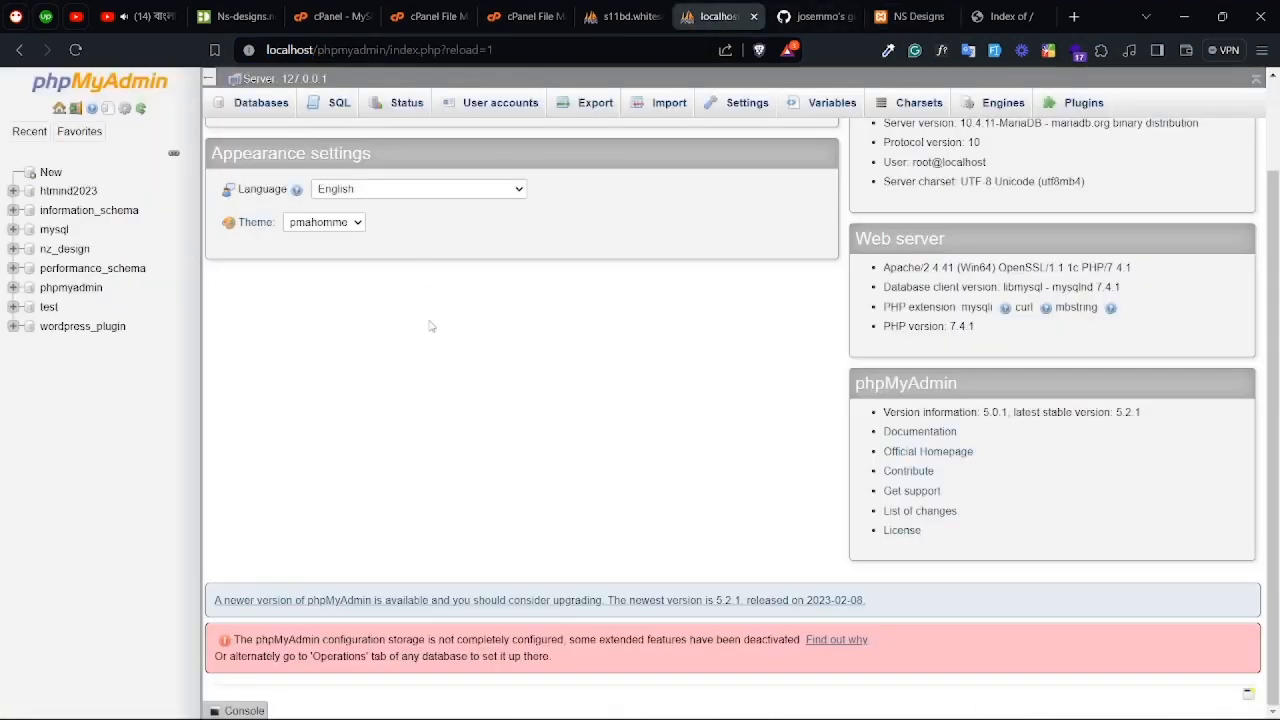
pyautogui.click(65, 249)
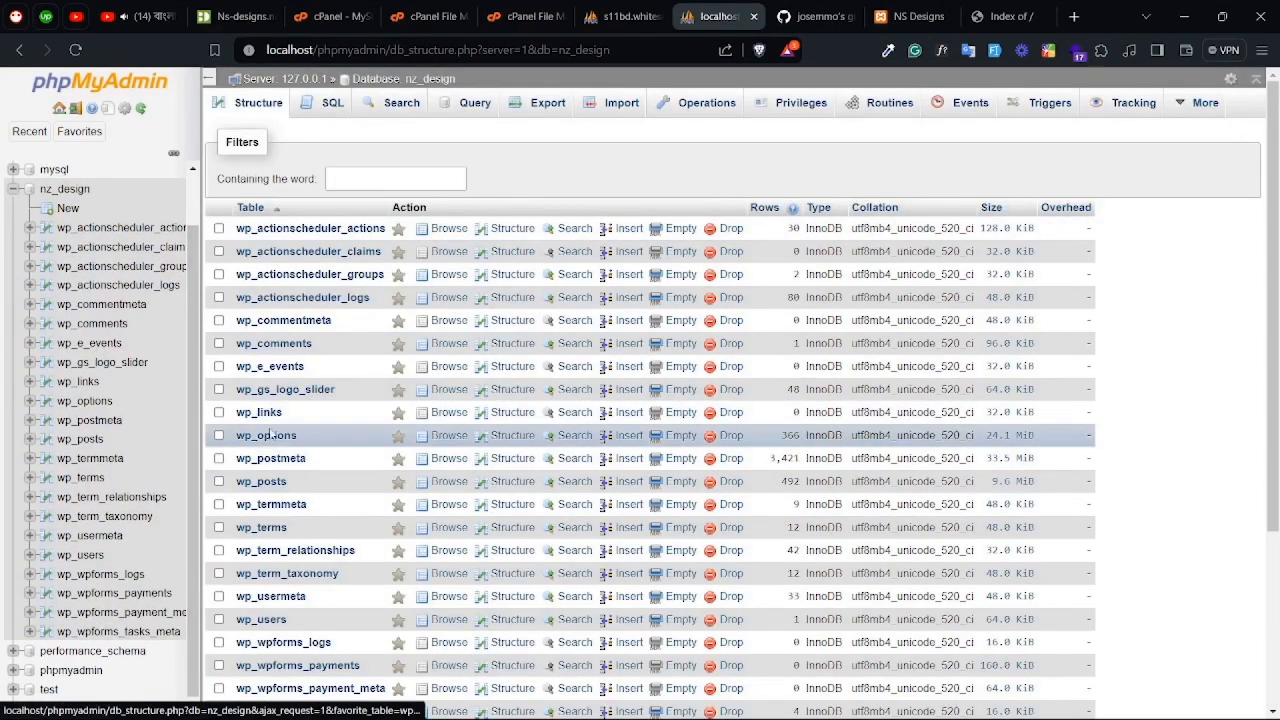
pyautogui.click(86, 402)
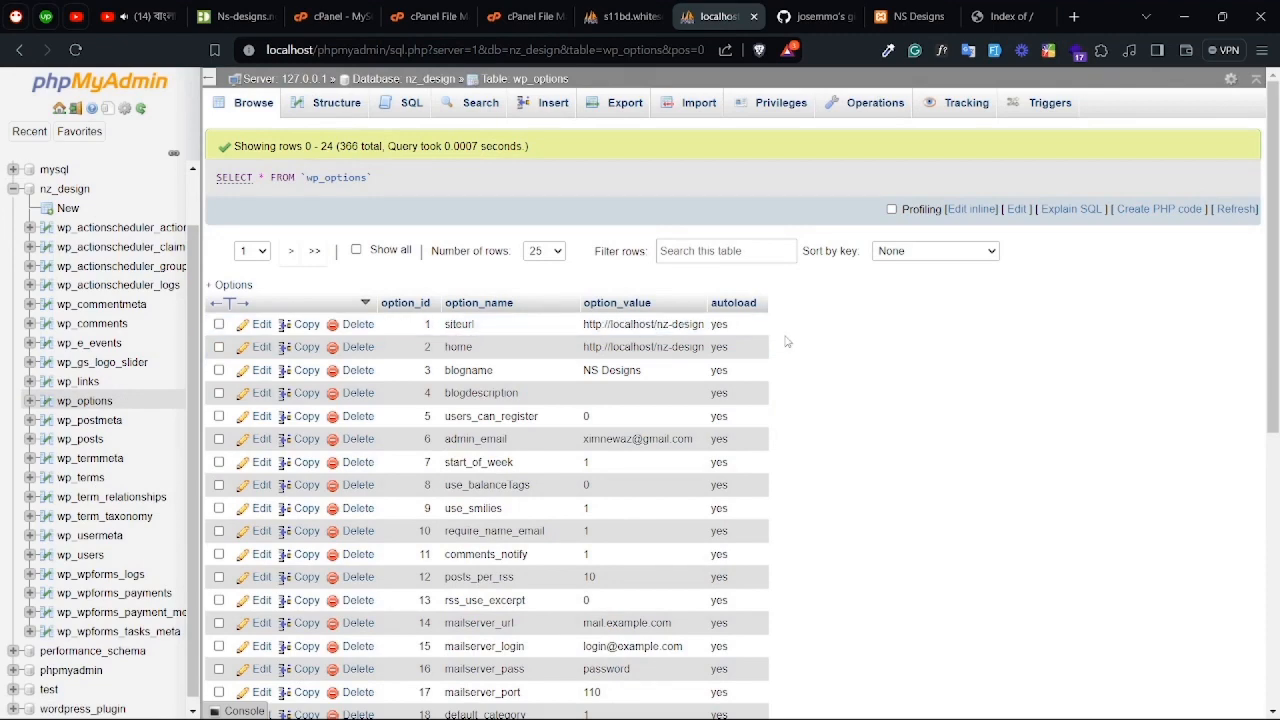
# Step: Check what the live domain ns-designs.net currently serves
pyautogui.click(1073, 16)
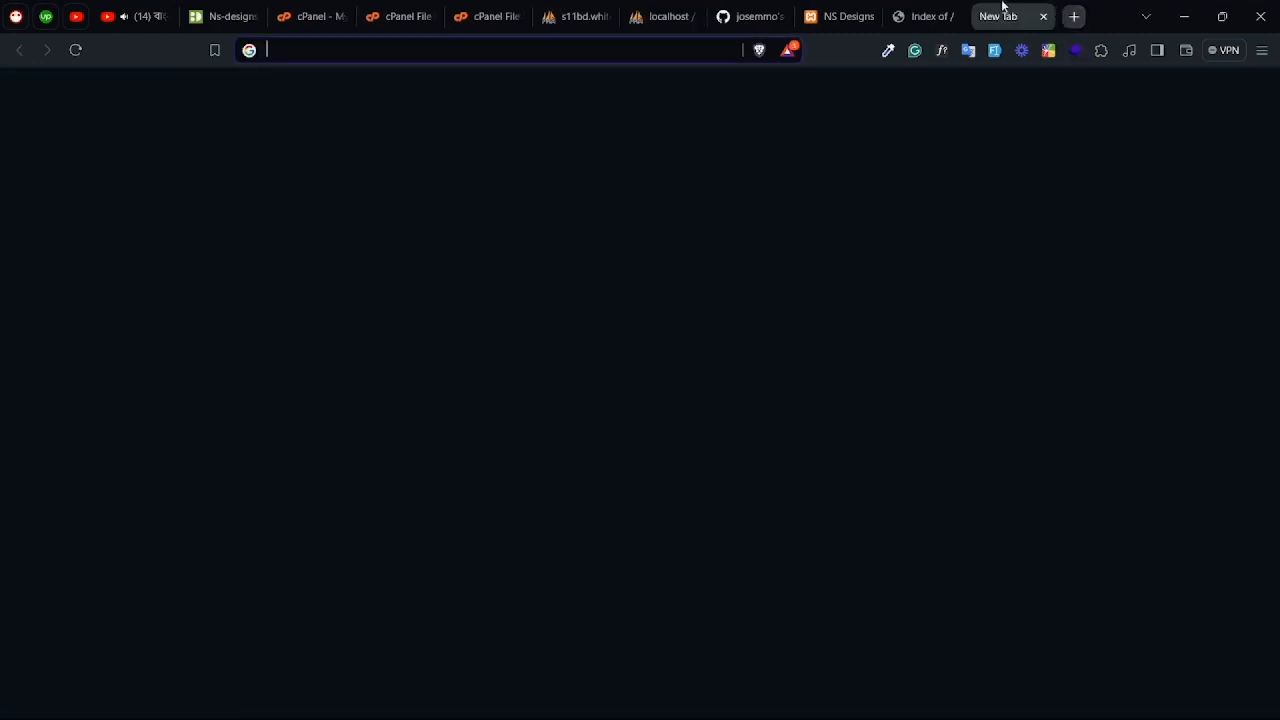
pyautogui.click(920, 16)
pyautogui.hotkey('ctrl', 'l')
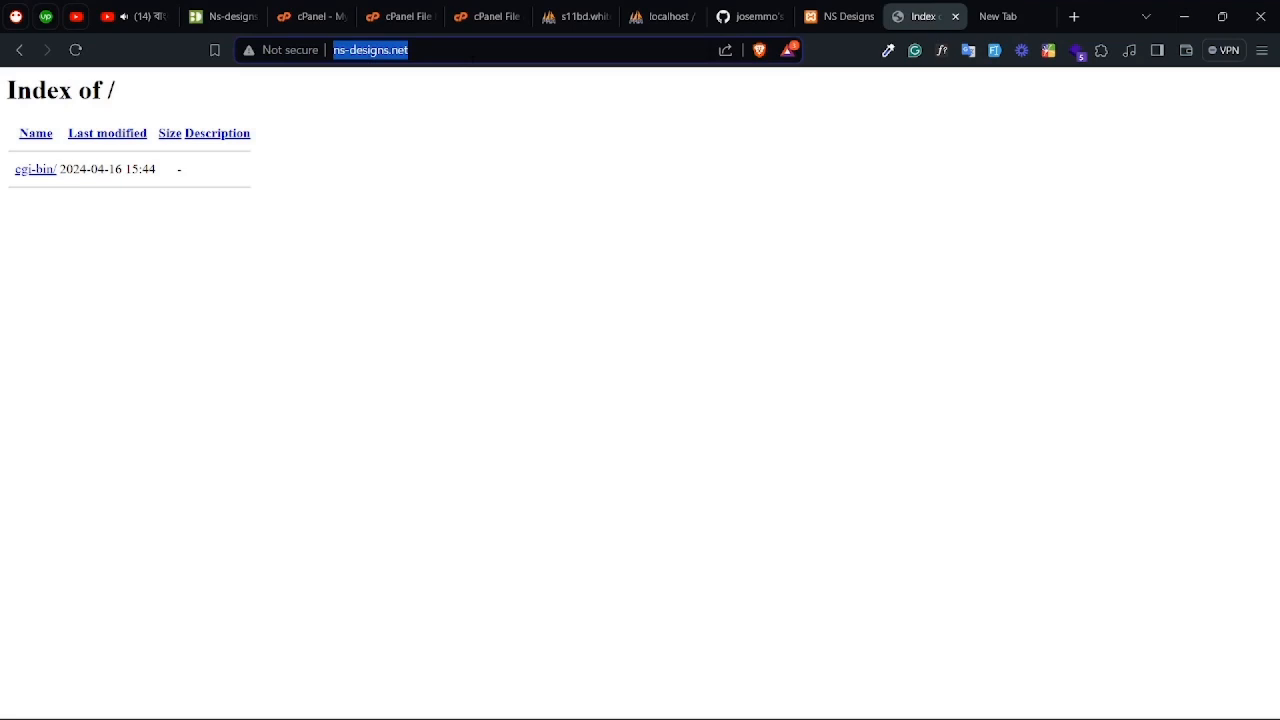
pyautogui.click(790, 421)
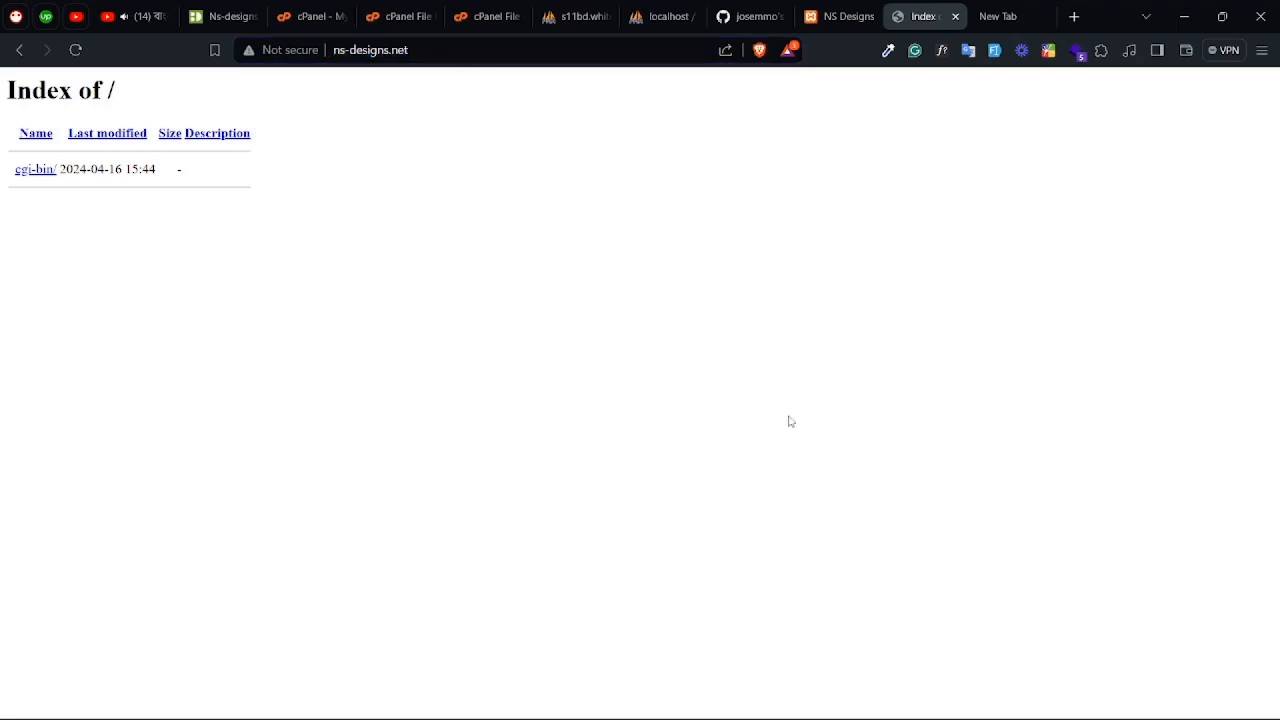
# Step: Create a new file named index.php in the hosting account's public_html folder
pyautogui.click(322, 14)
pyautogui.click(396, 14)
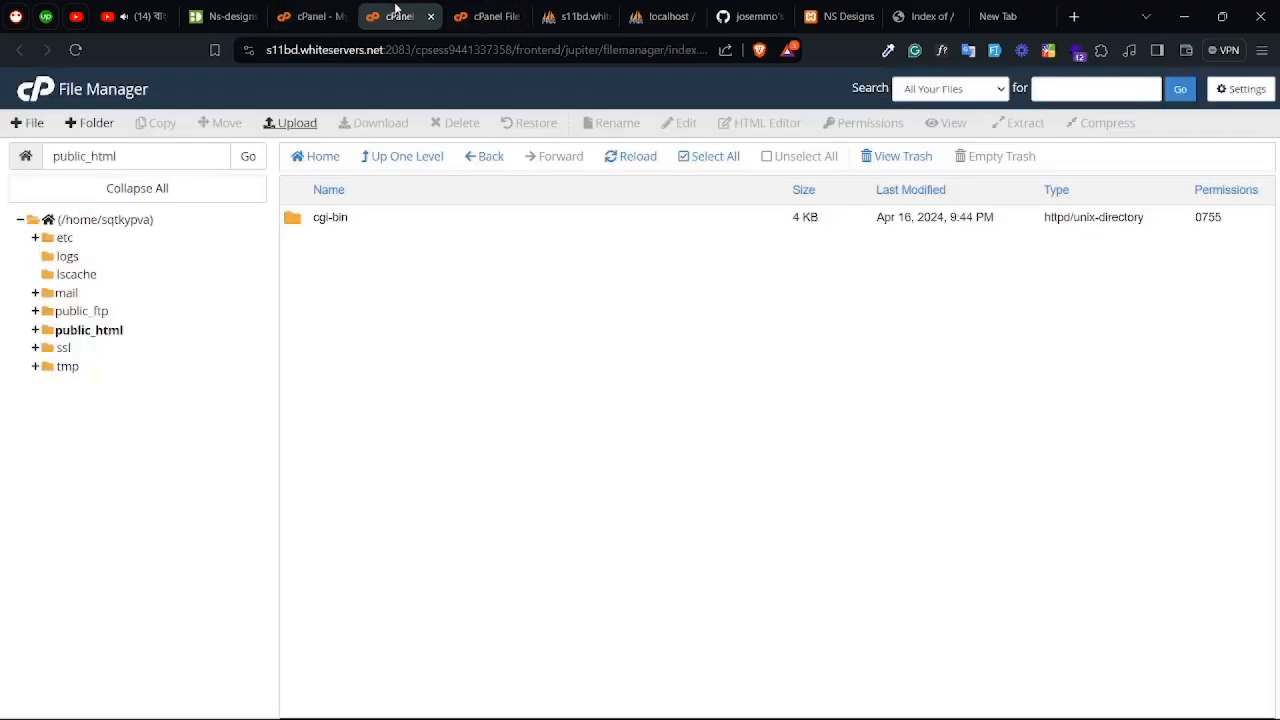
pyautogui.rightClick(378, 312)
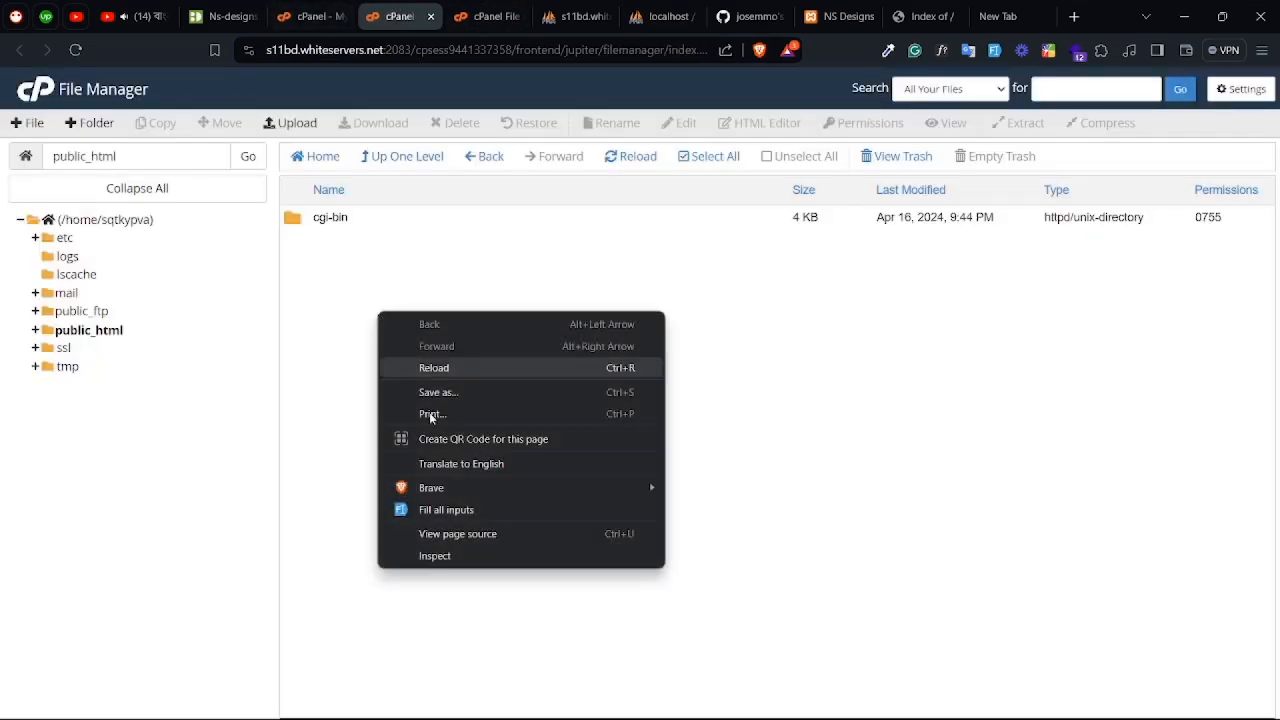
pyautogui.click(517, 286)
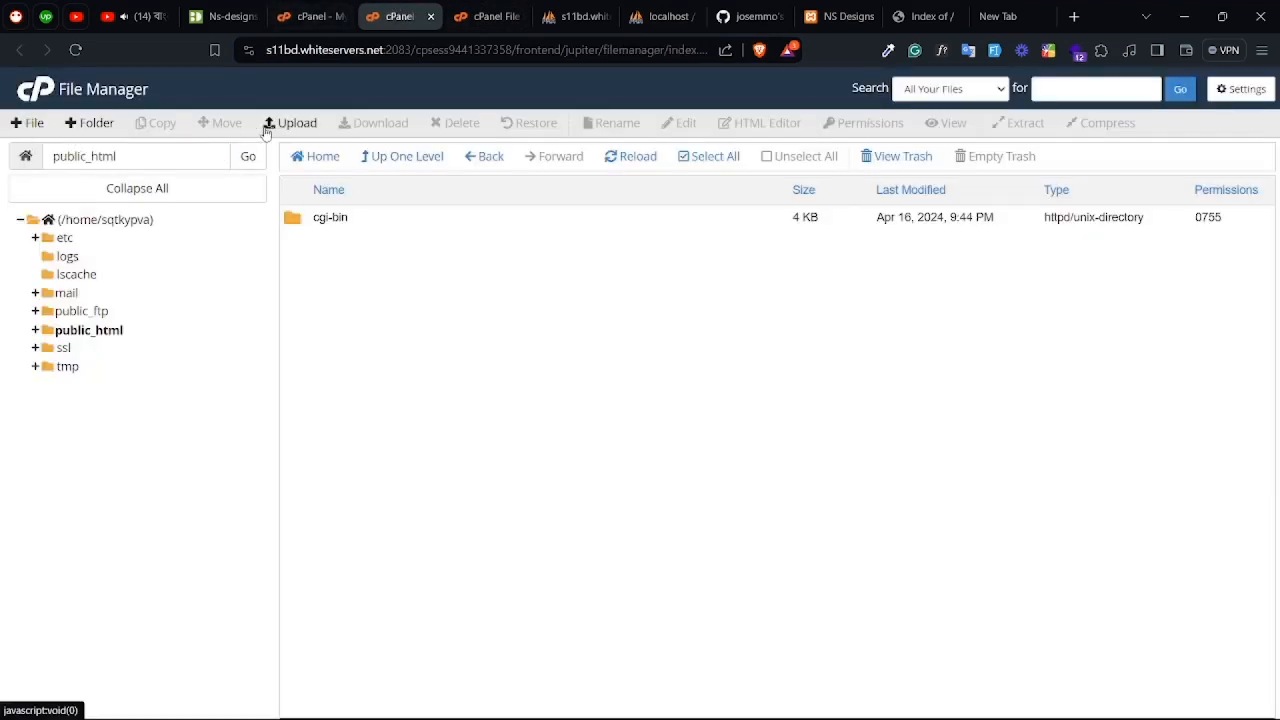
pyautogui.click(36, 124)
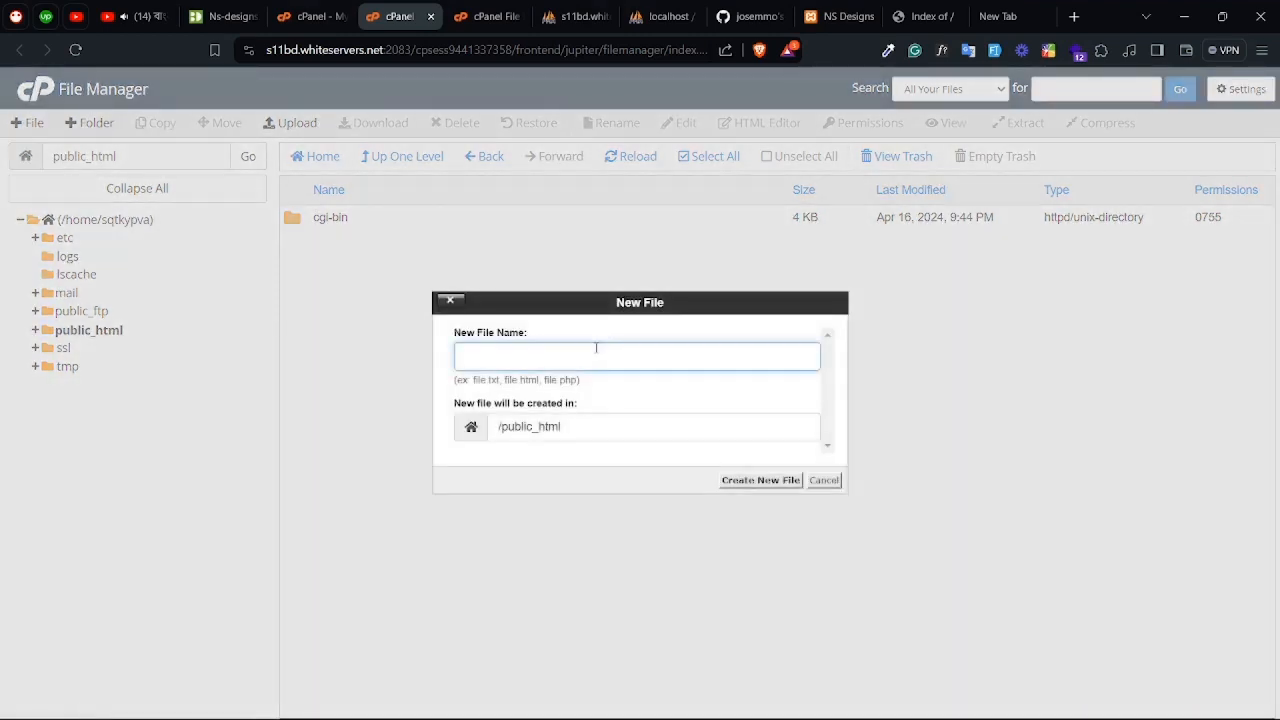
pyautogui.write('index.php')
pyautogui.press('Return')
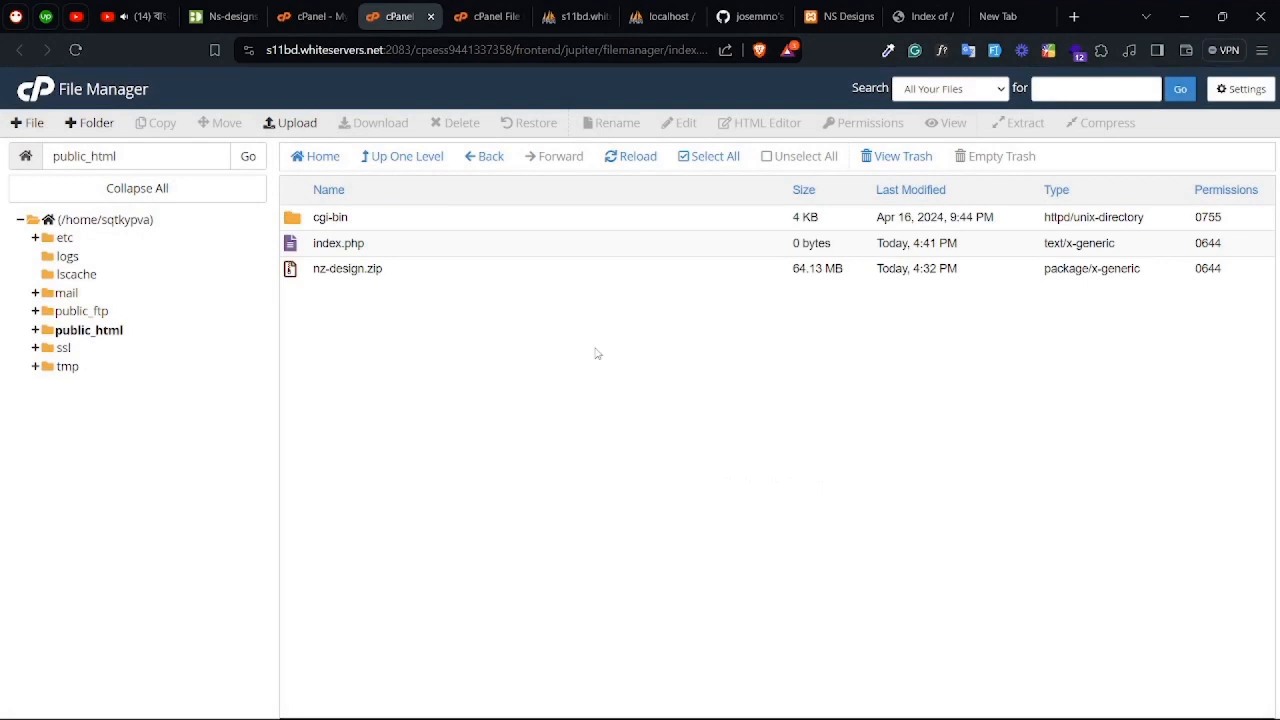
# Step: Edit index.php in public_html to contain "This is the live site" and save it
pyautogui.rightClick(348, 247)
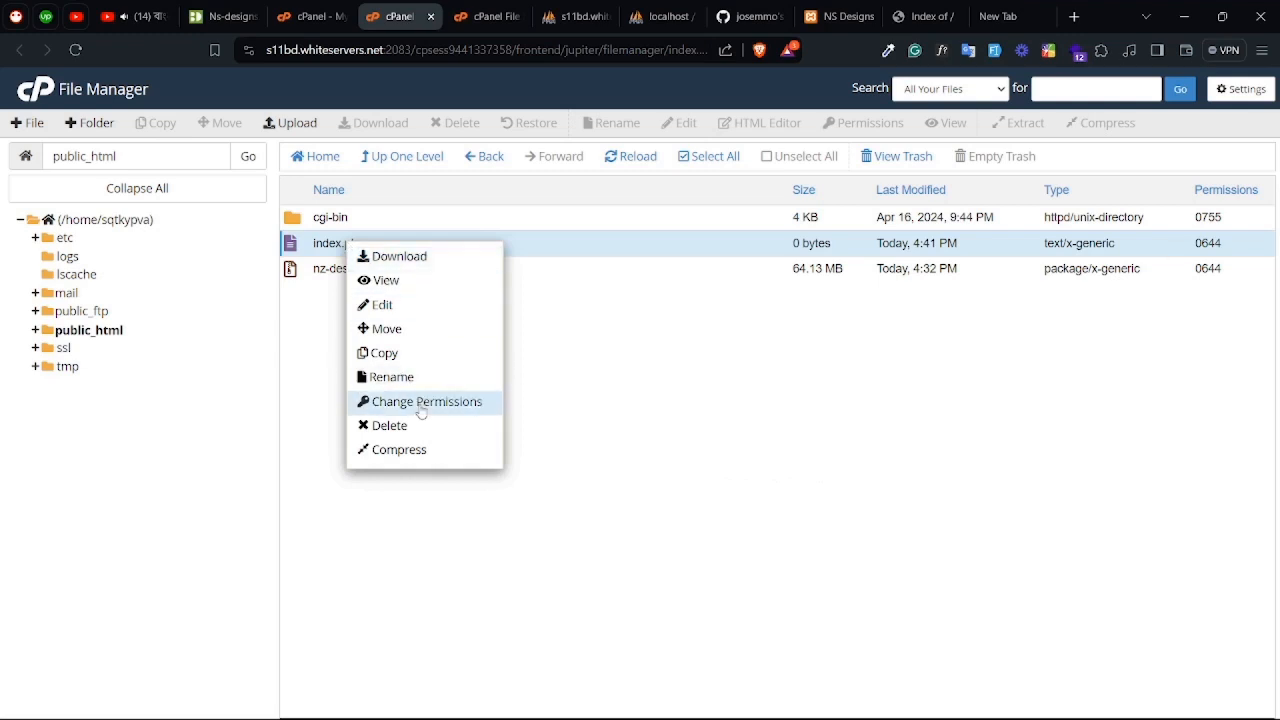
pyautogui.click(399, 309)
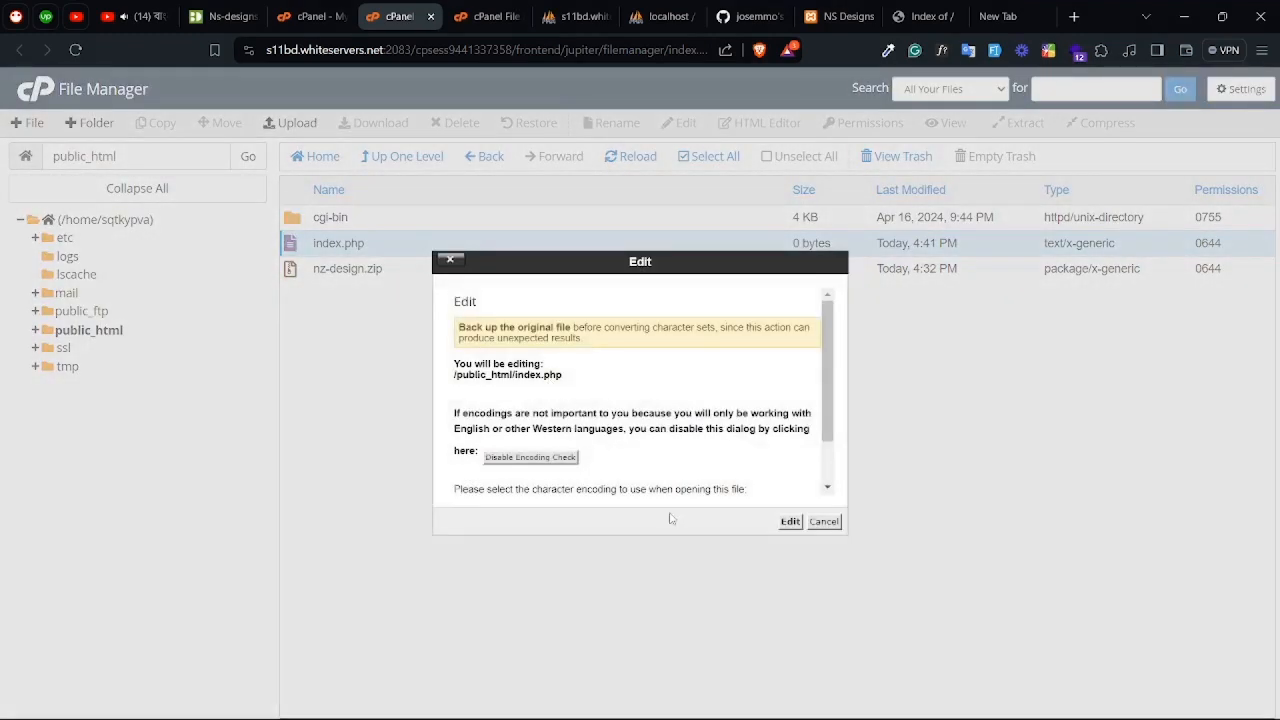
pyautogui.click(792, 521)
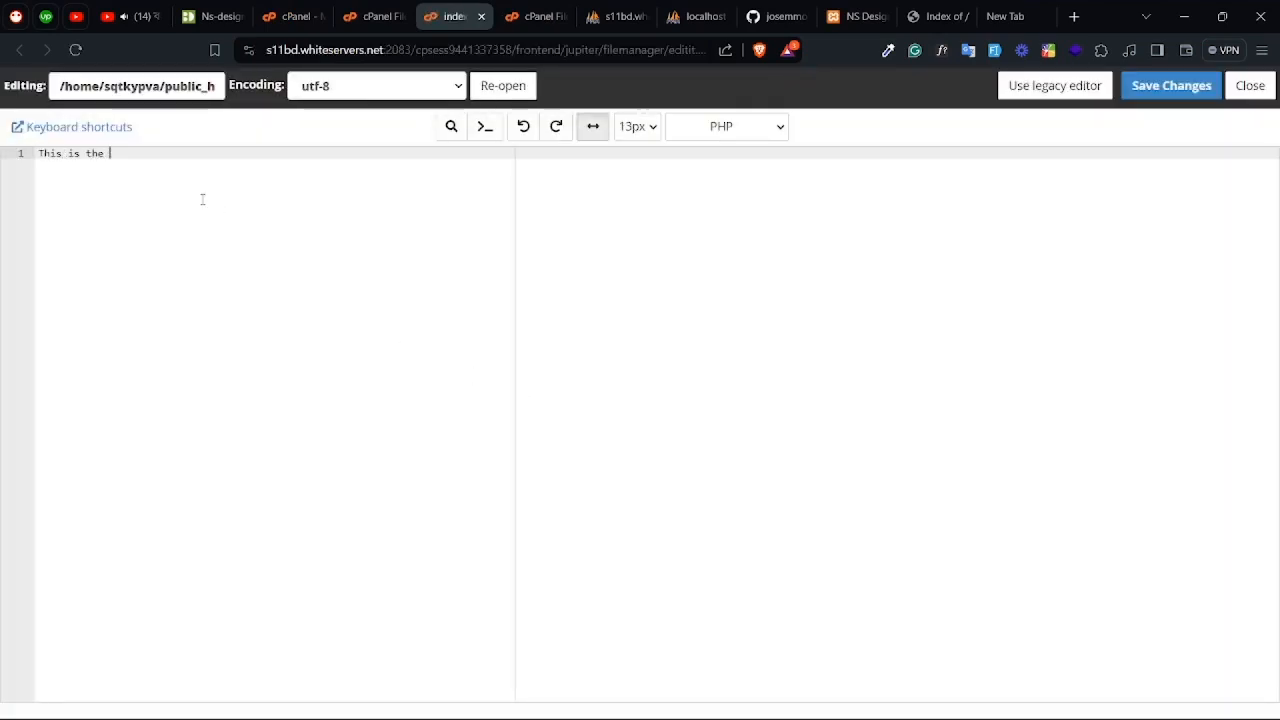
pyautogui.write('This is the live site')
pyautogui.click(1171, 85)
# Step: Reload ns-designs.net to check the output of the new index.php
pyautogui.click(940, 16)
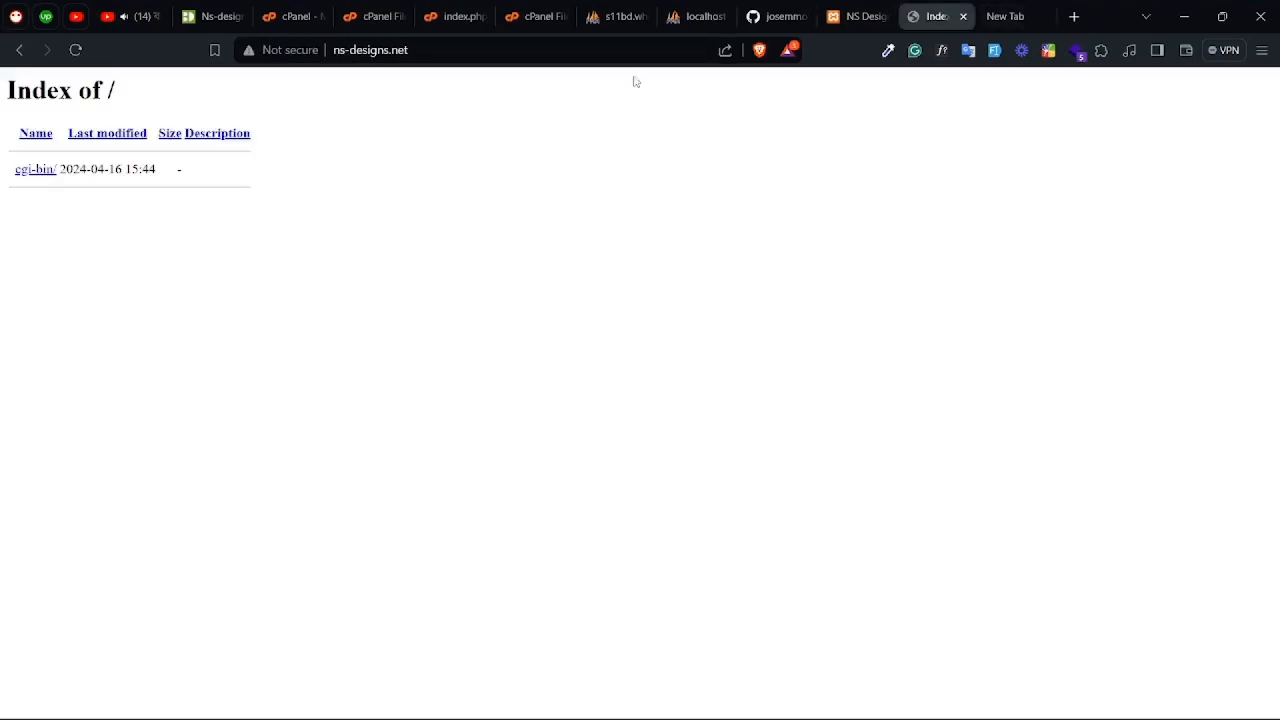
pyautogui.click(700, 50)
pyautogui.press('Return')
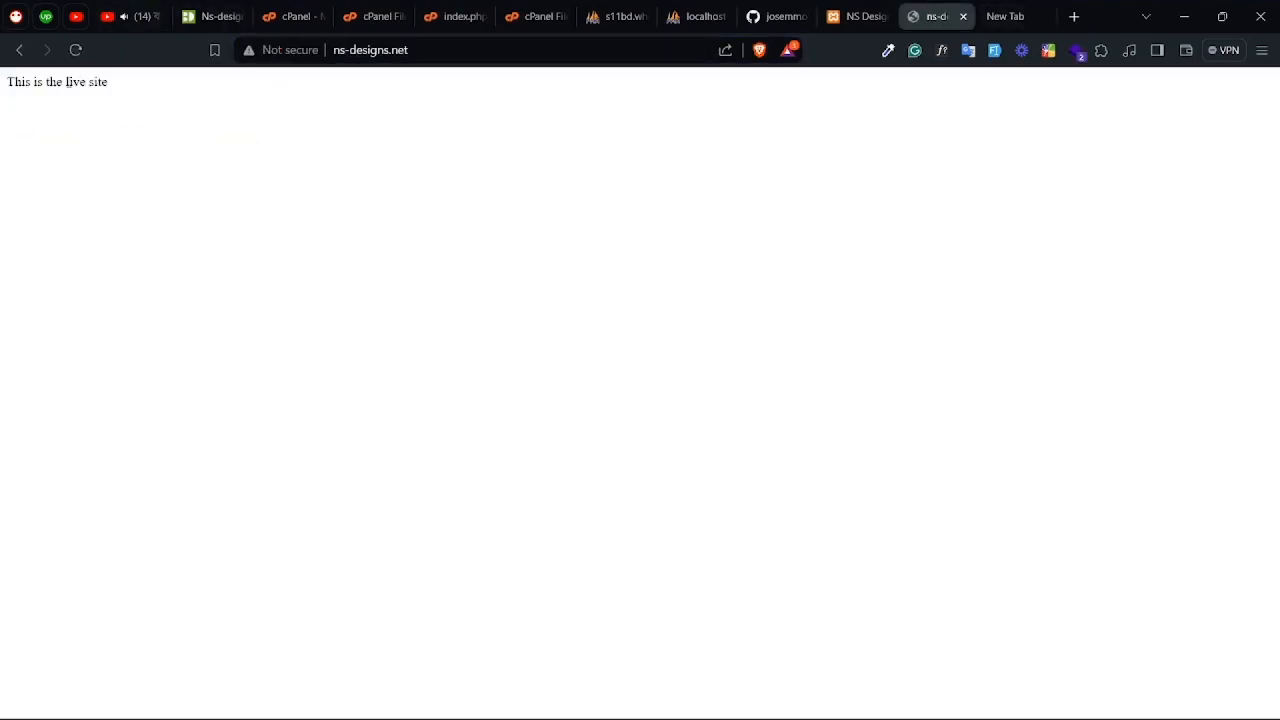
# Step: Close the file editor and delete the test index.php from public_html
pyautogui.click(458, 16)
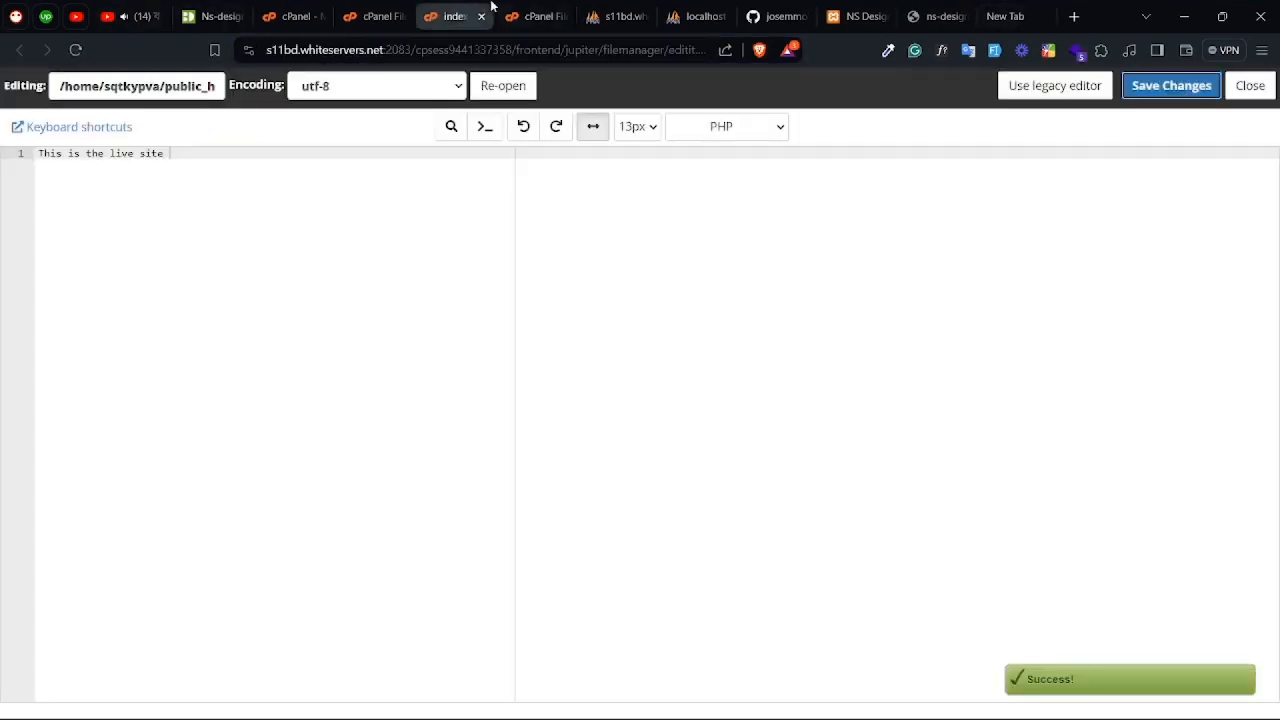
pyautogui.hotkey('ctrl', 'w')
pyautogui.click(400, 14)
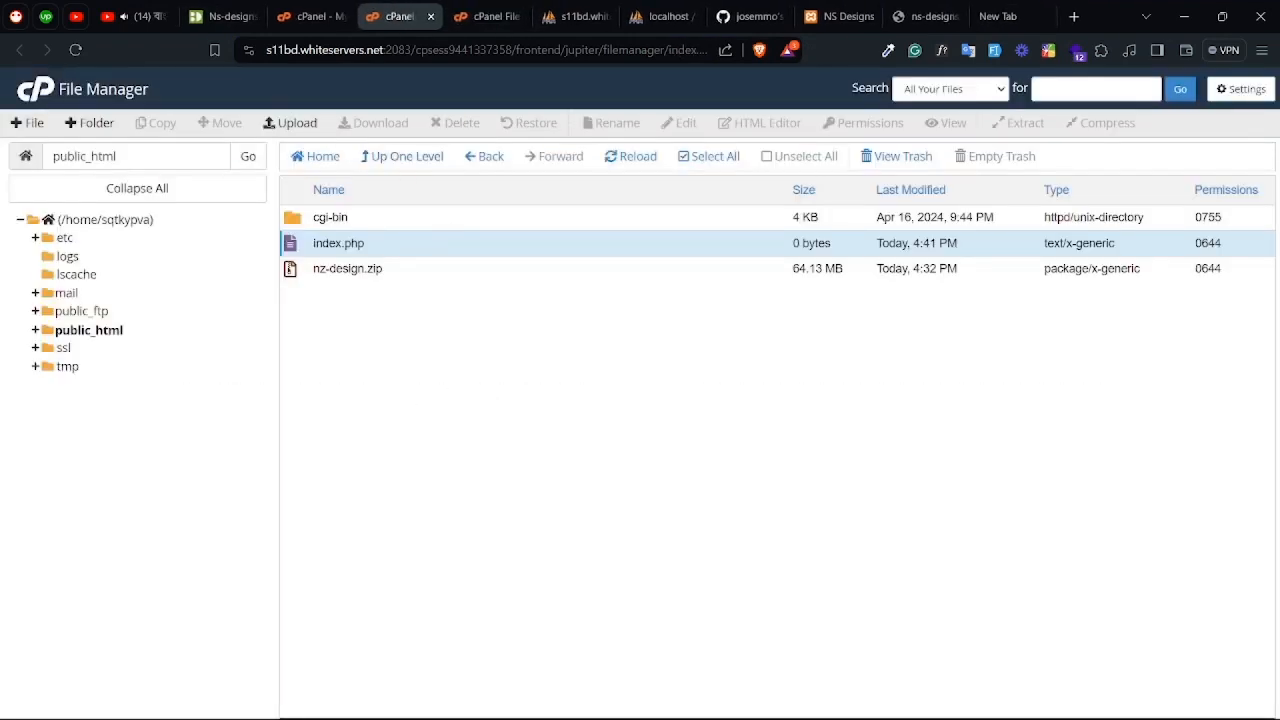
pyautogui.click(487, 16)
pyautogui.click(605, 512)
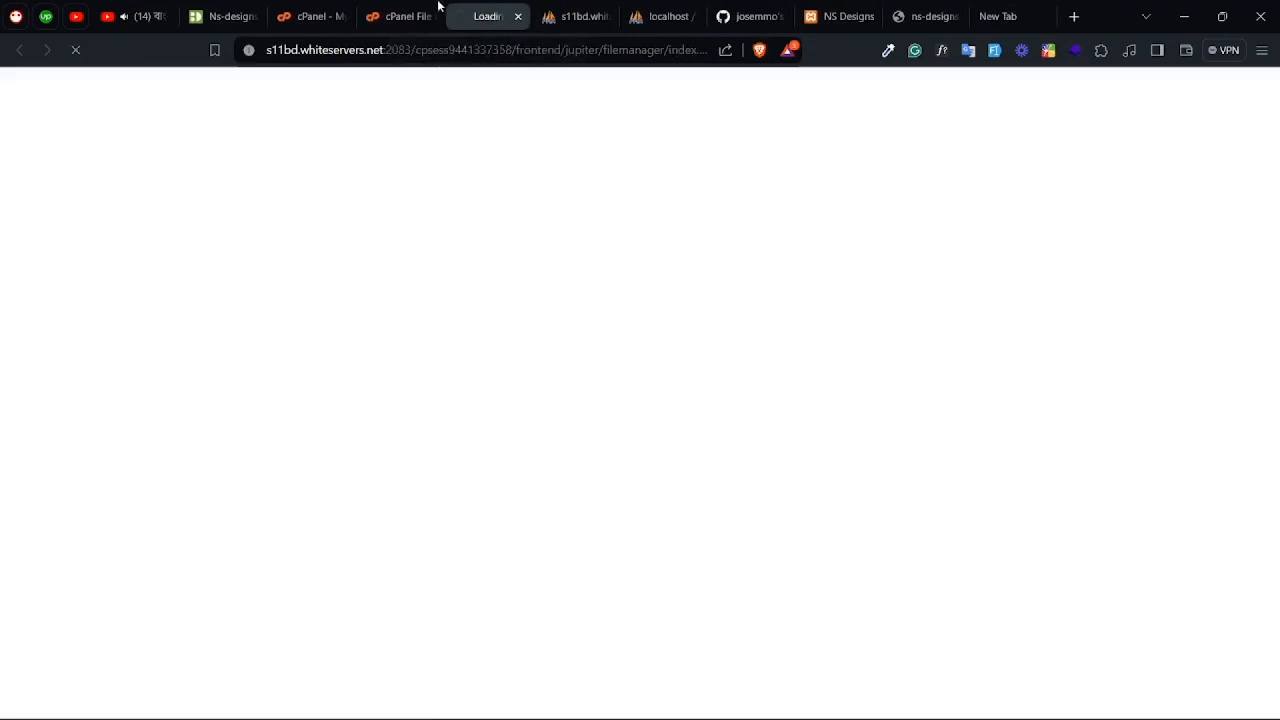
pyautogui.rightClick(340, 244)
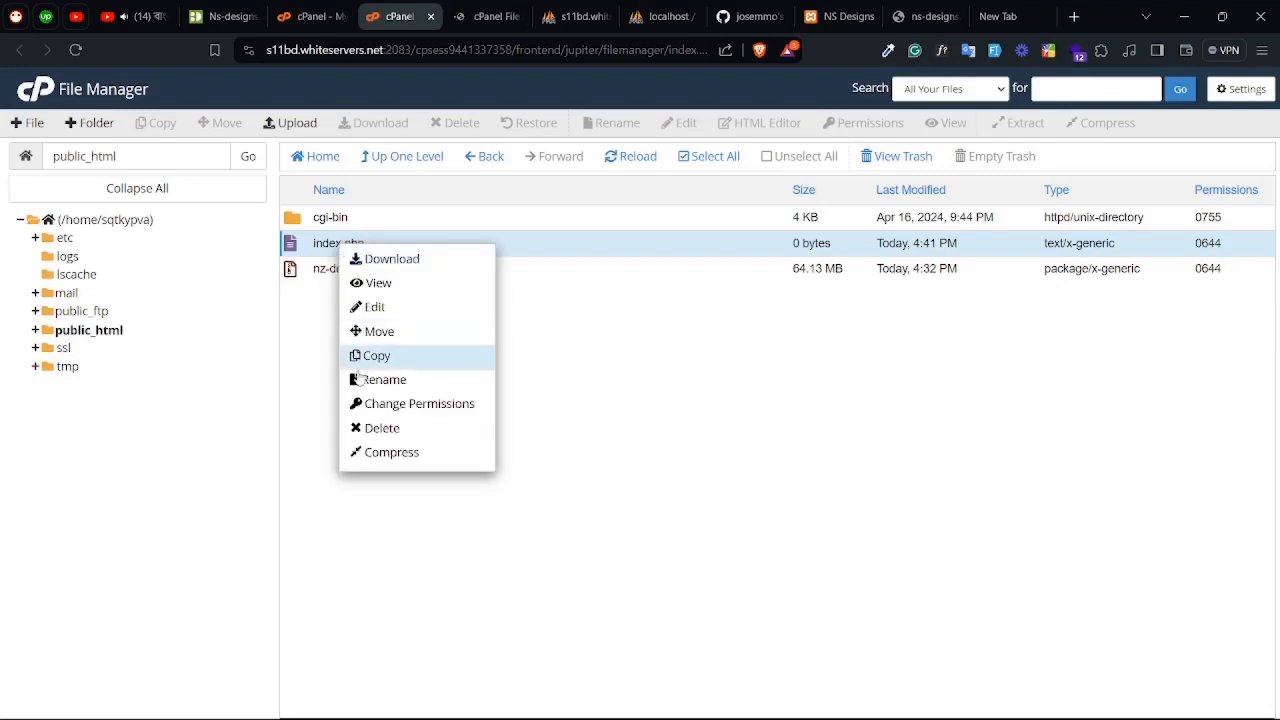
pyautogui.click(382, 430)
pyautogui.click(778, 446)
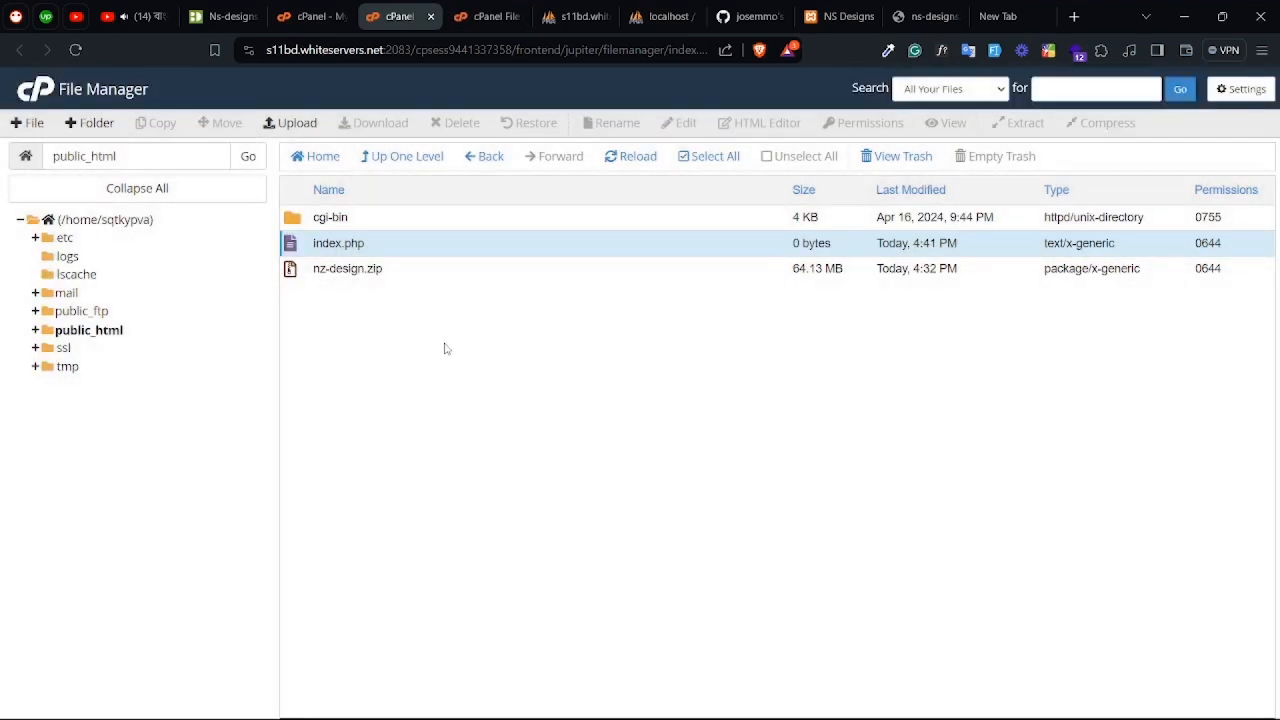
# Step: Switch to File Explorer and examine the nz-design folder in C:\xampp\htdocs and the nz-design ZIP archive in Desktop\backup\website
pyautogui.click(569, 703)
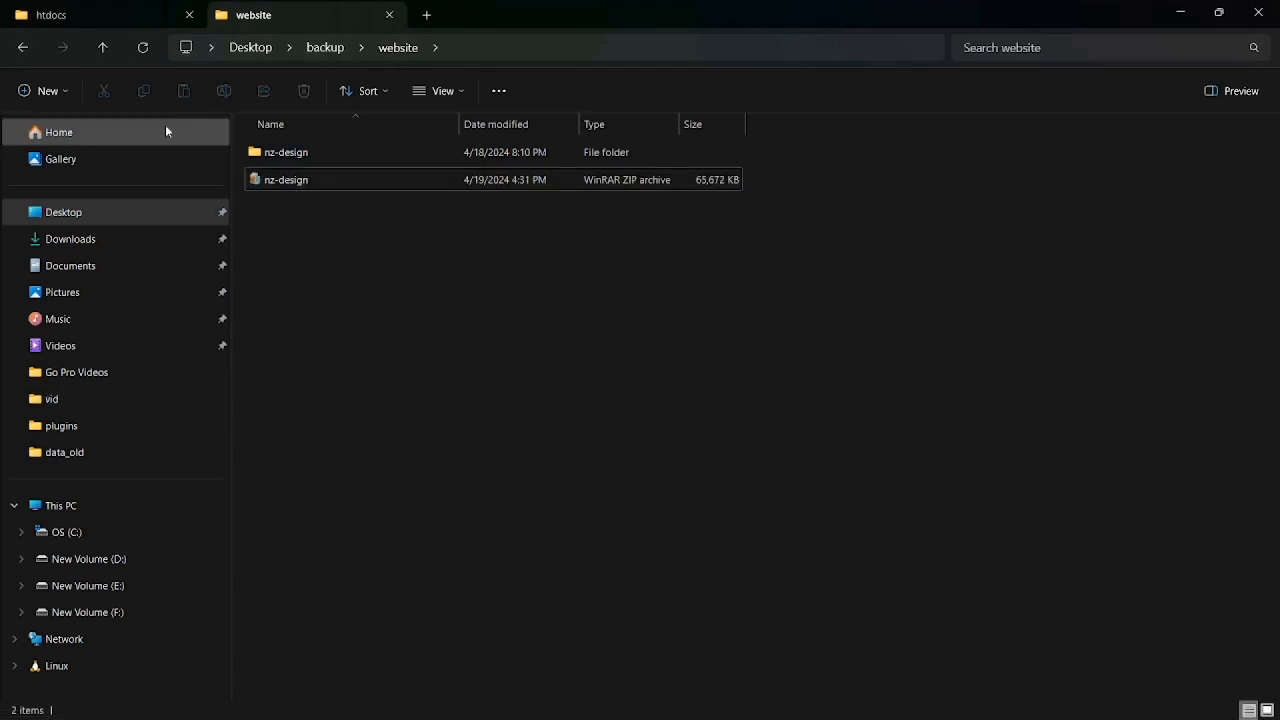
pyautogui.click(104, 17)
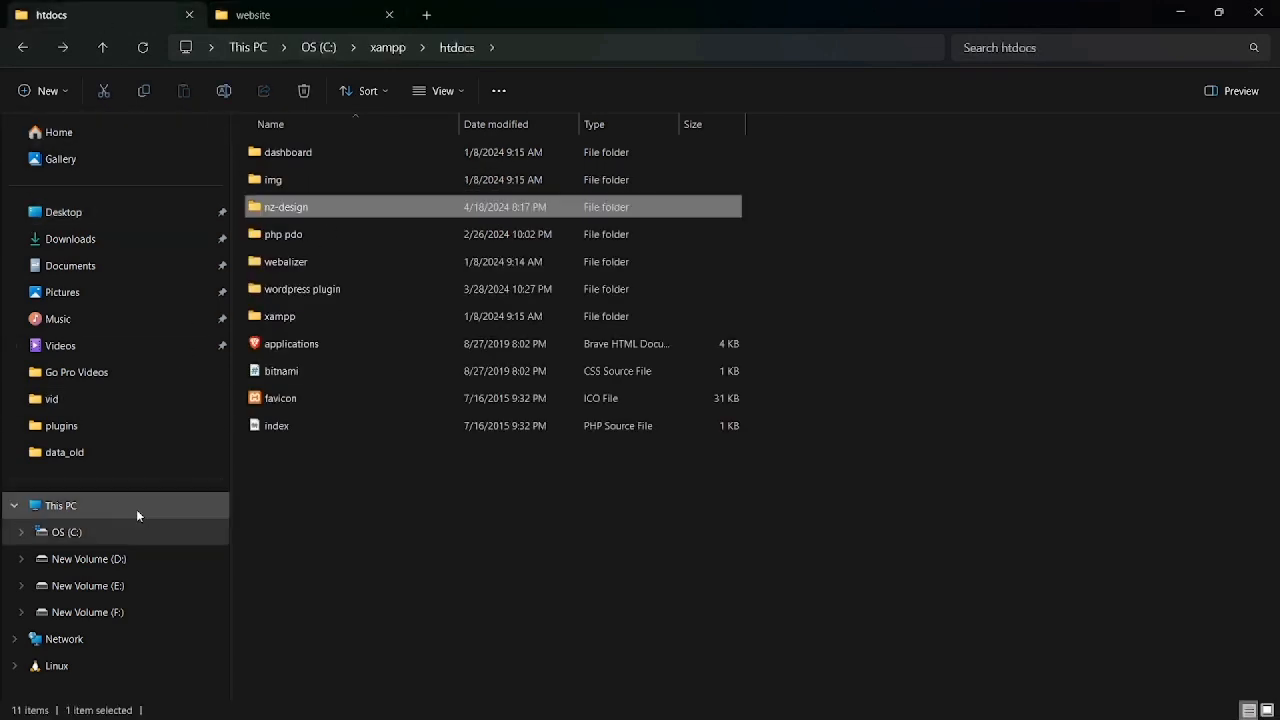
pyautogui.click(60, 532)
pyautogui.doubleClick(410, 644)
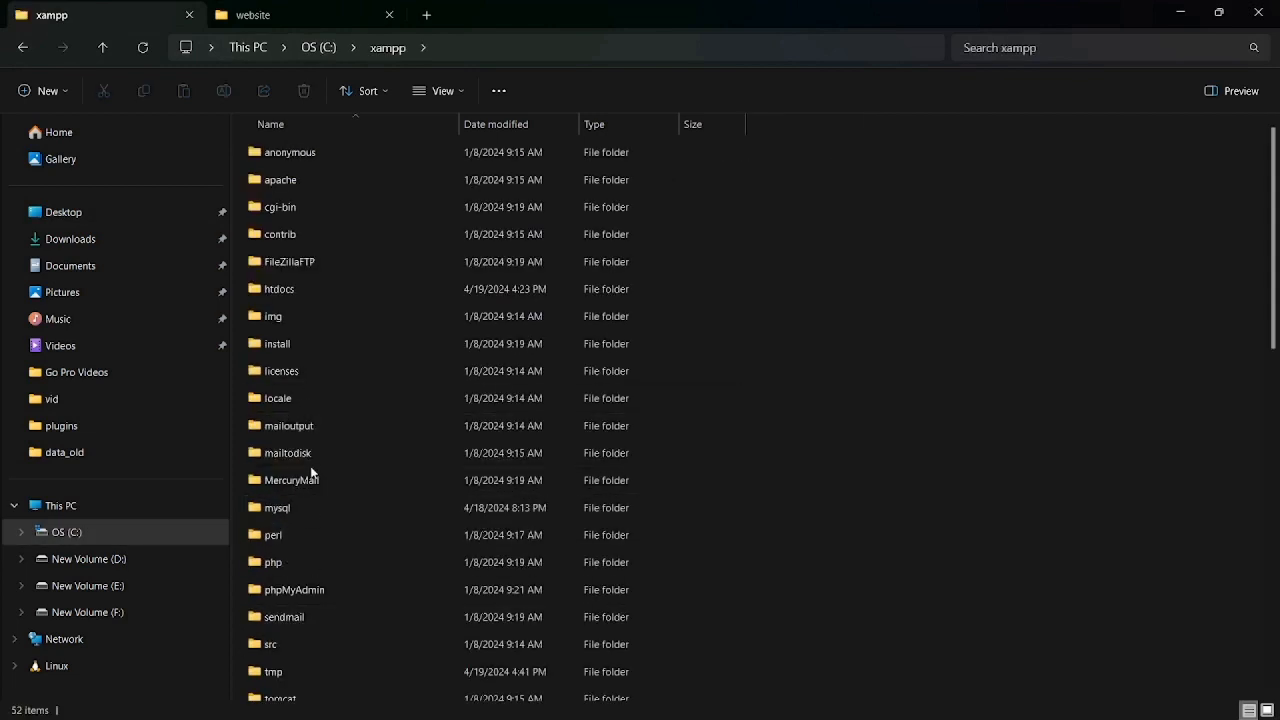
pyautogui.doubleClick(291, 298)
pyautogui.click(291, 297)
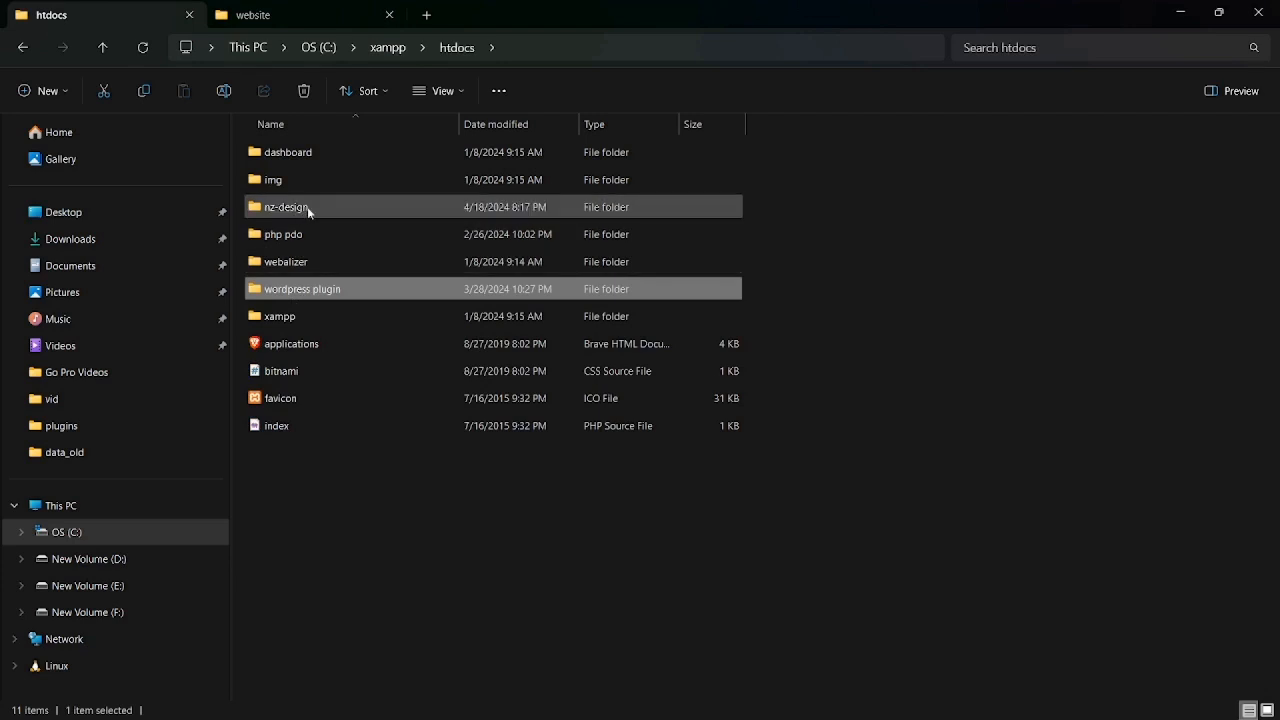
pyautogui.doubleClick(307, 206)
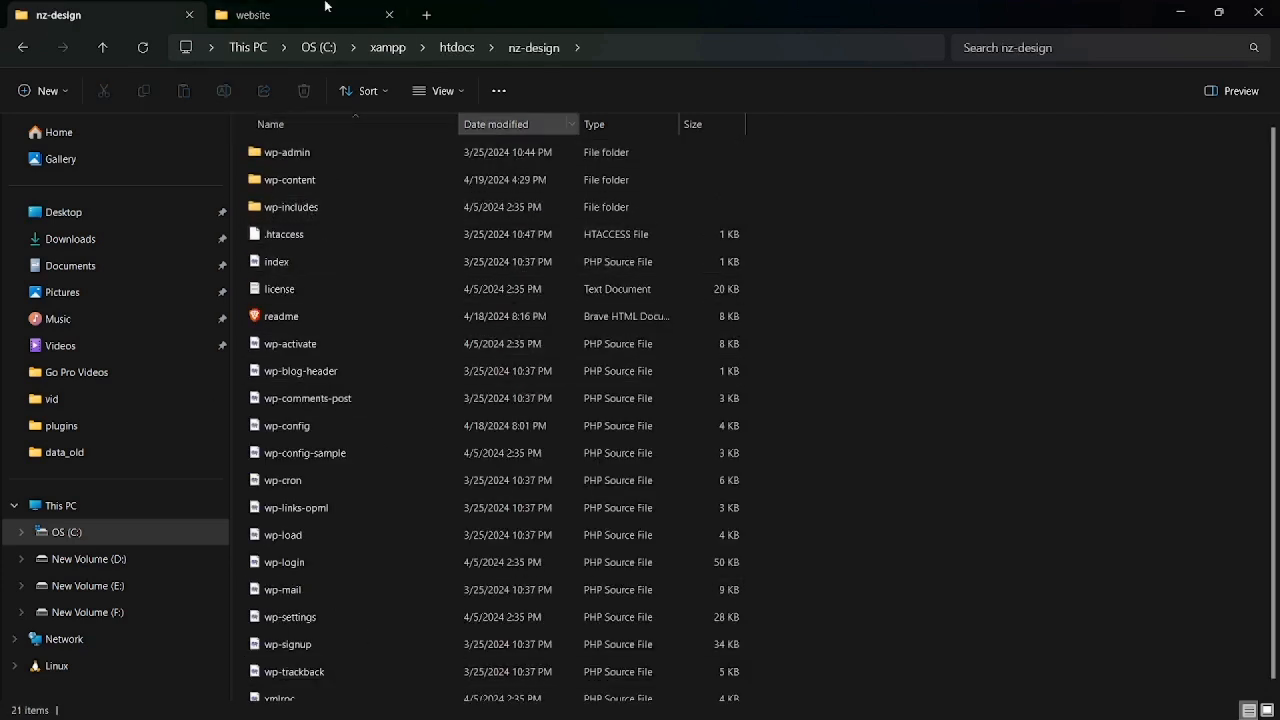
pyautogui.click(278, 14)
pyautogui.click(284, 186)
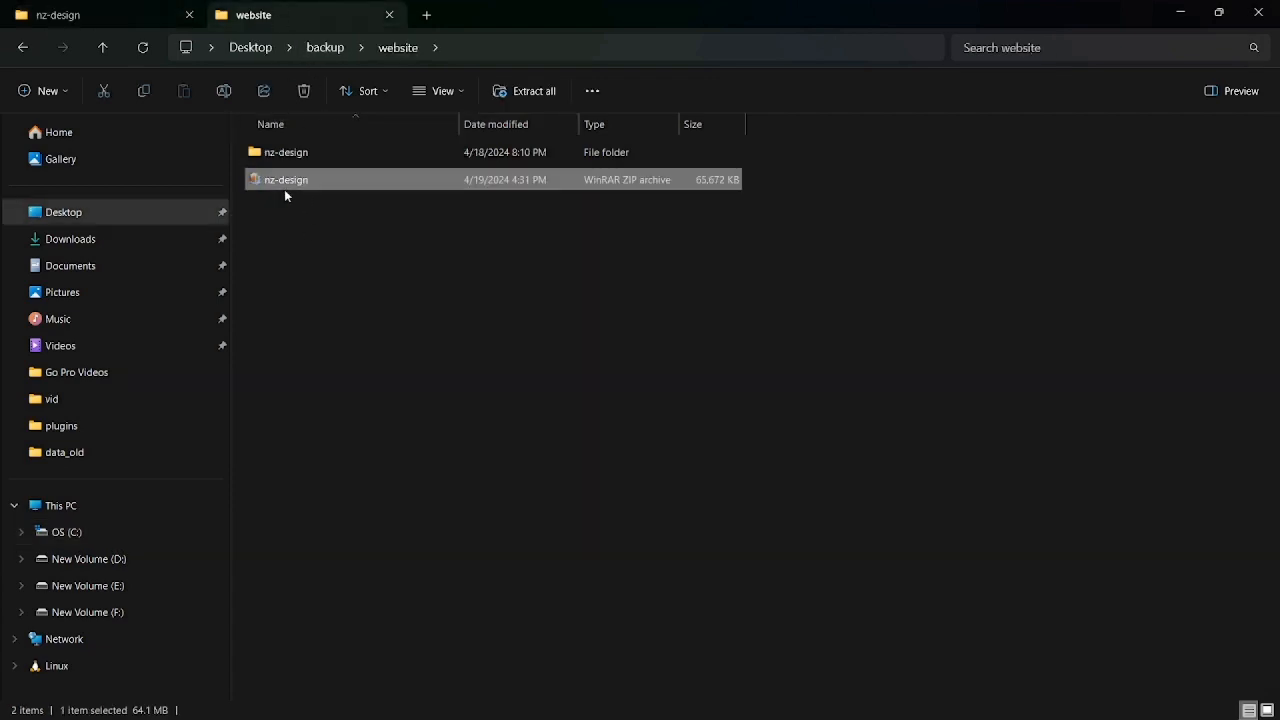
pyautogui.click(678, 700)
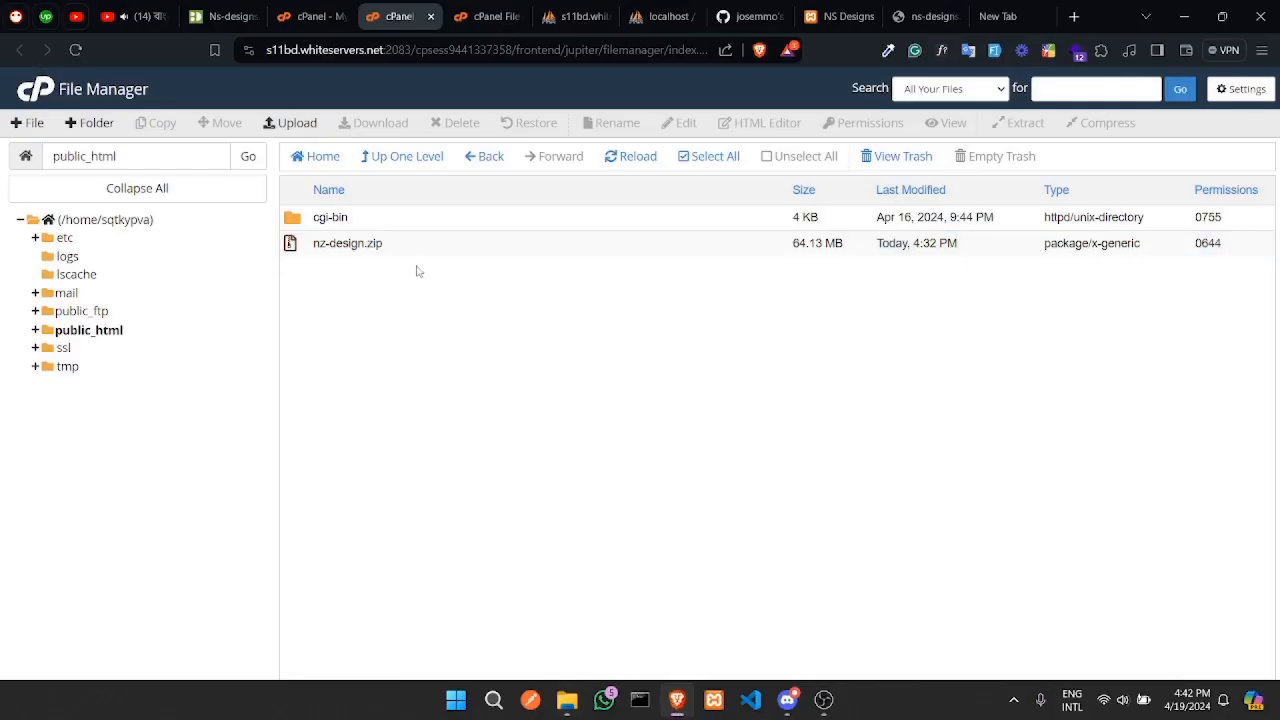
pyautogui.rightClick(356, 248)
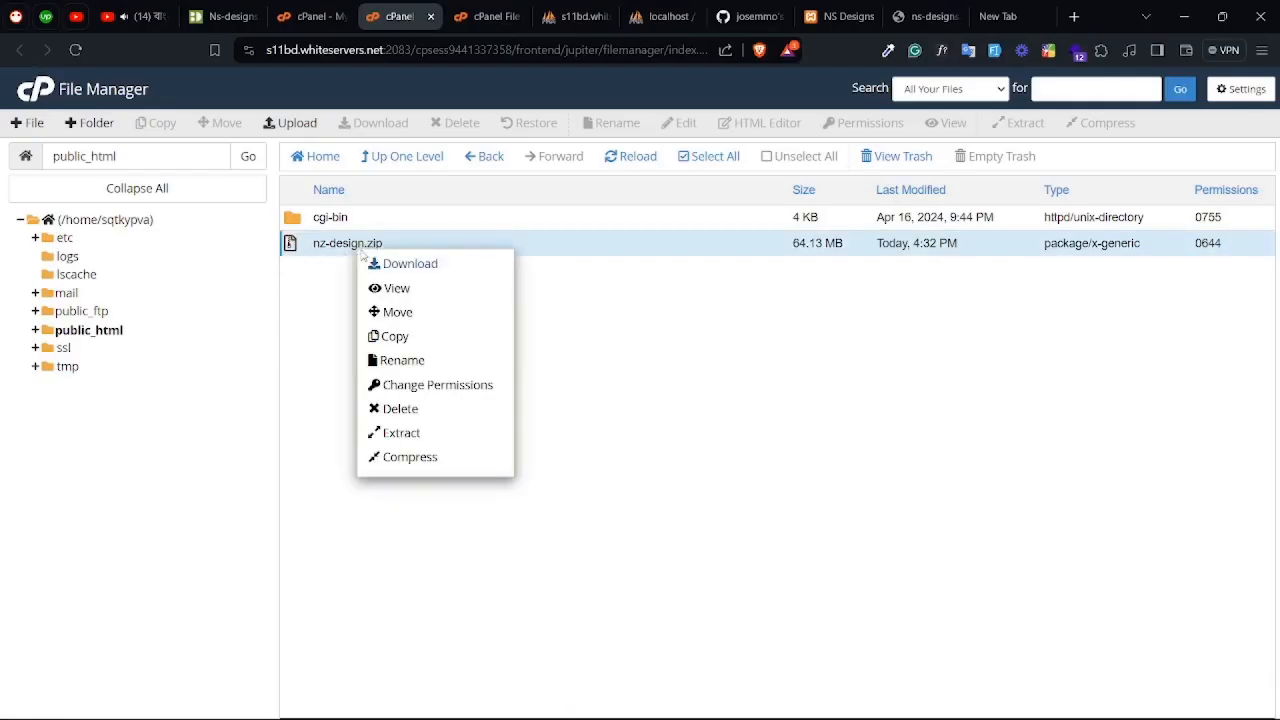
pyautogui.click(605, 400)
pyautogui.click(290, 123)
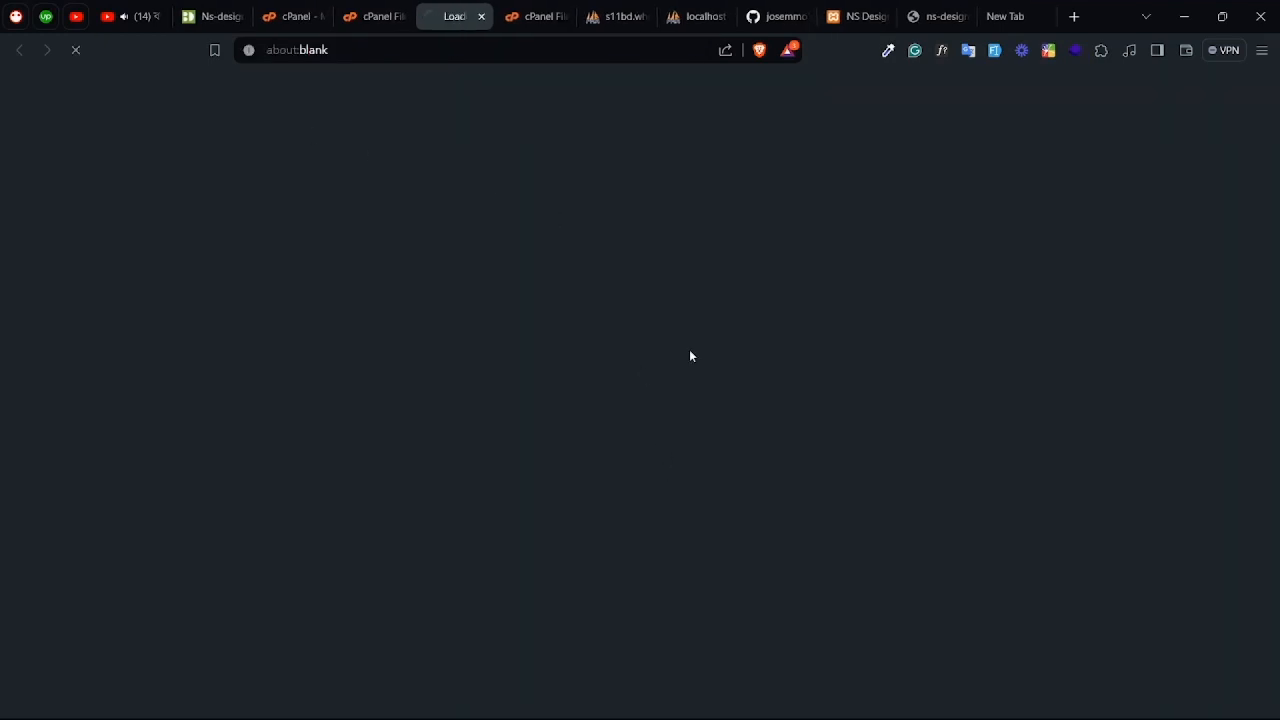
pyautogui.middleClick(457, 24)
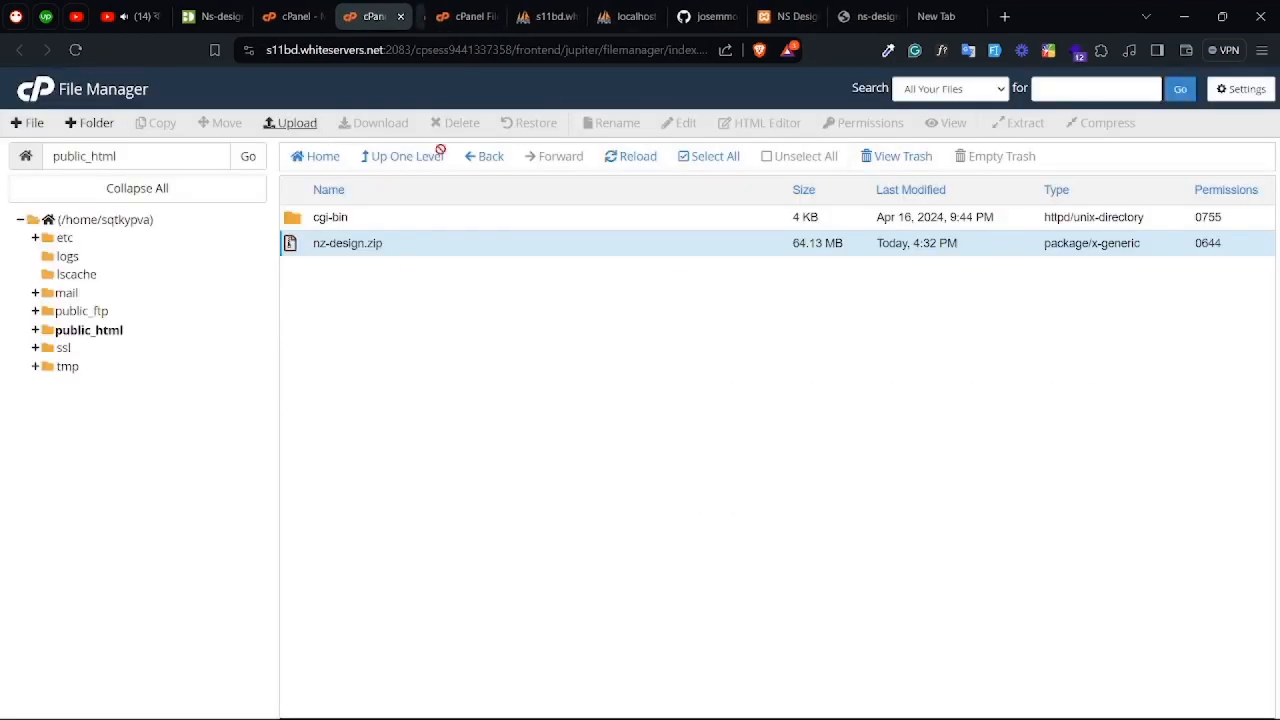
# Step: Extract nz-design.zip in public_html and open the extracted nz-design folder
pyautogui.rightClick(352, 246)
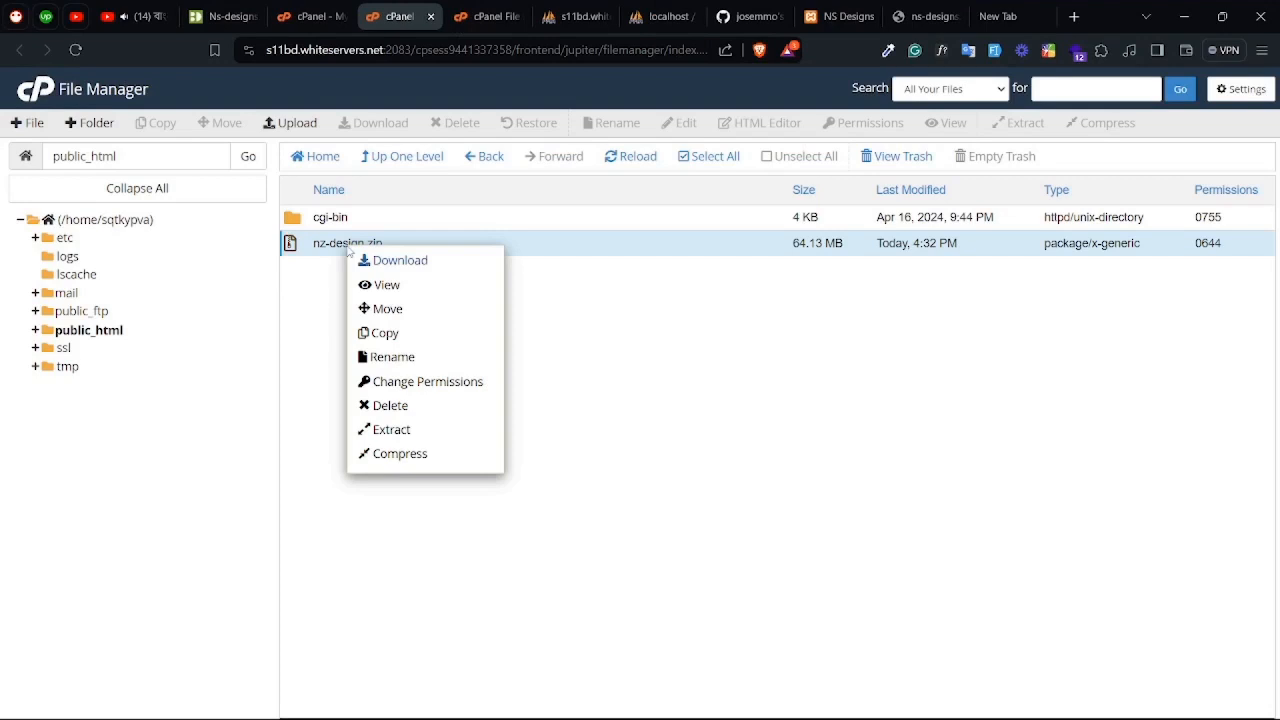
pyautogui.click(425, 432)
pyautogui.click(764, 476)
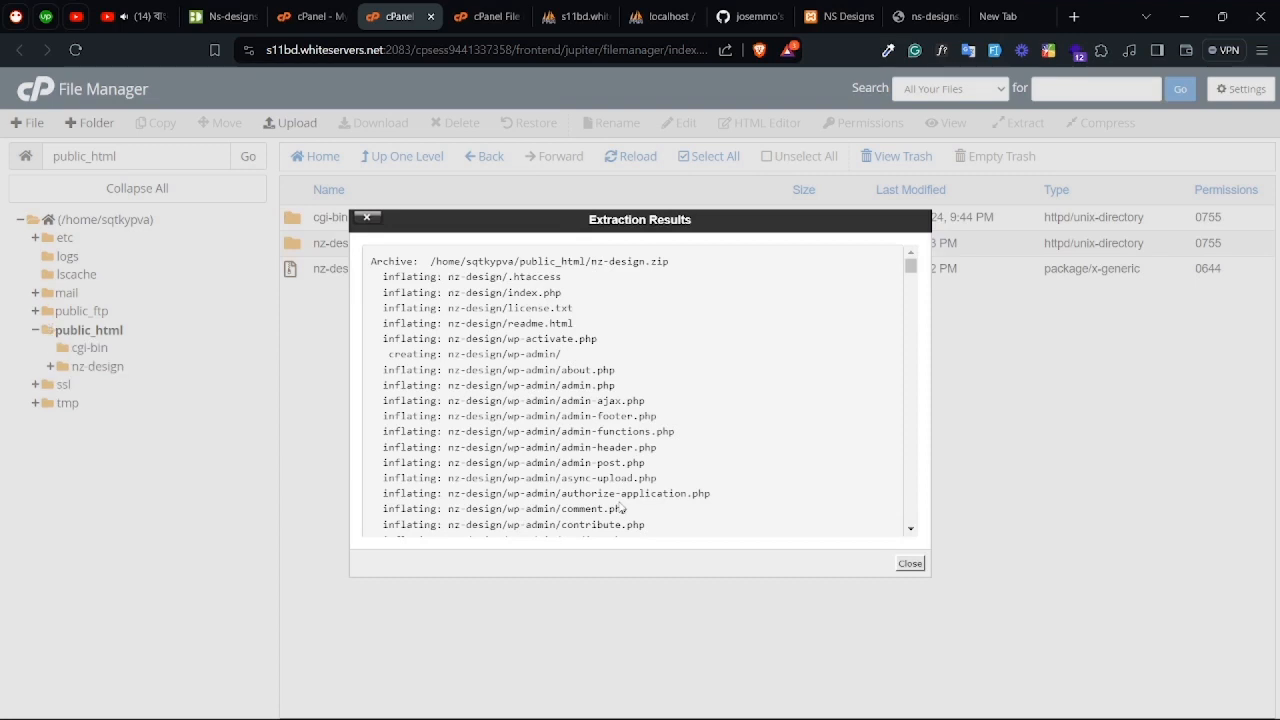
pyautogui.click(910, 564)
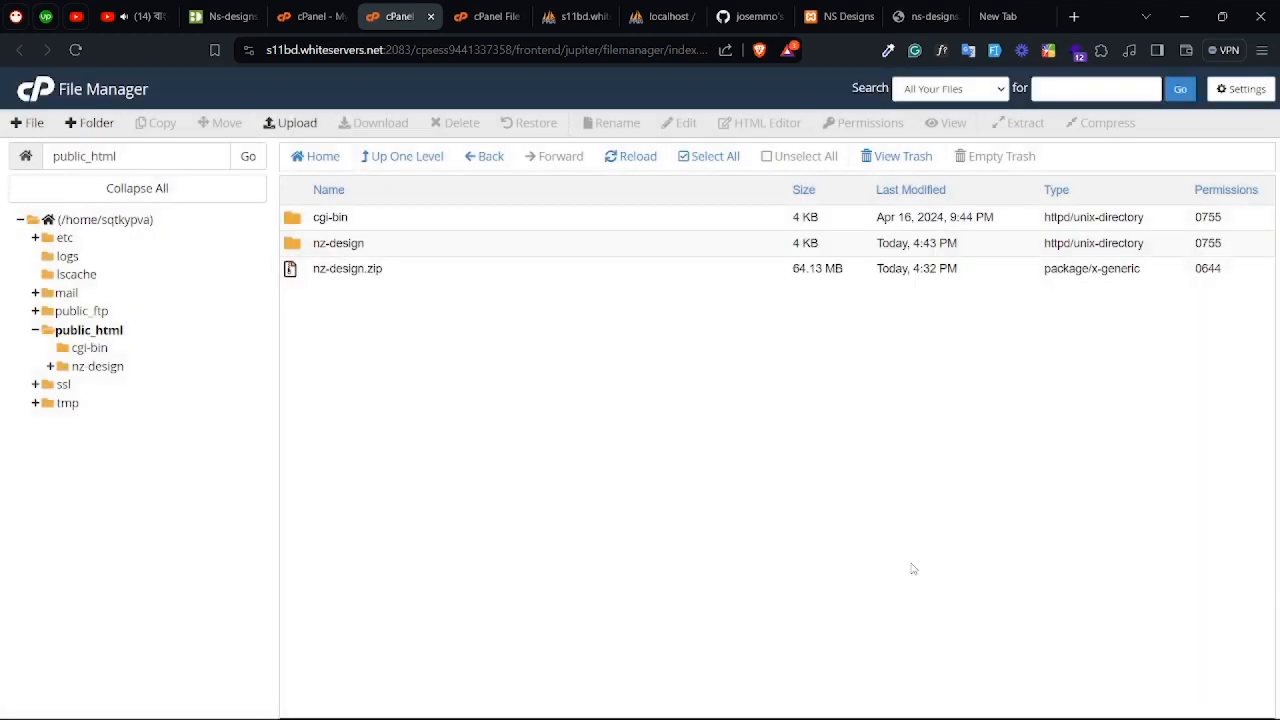
pyautogui.doubleClick(389, 249)
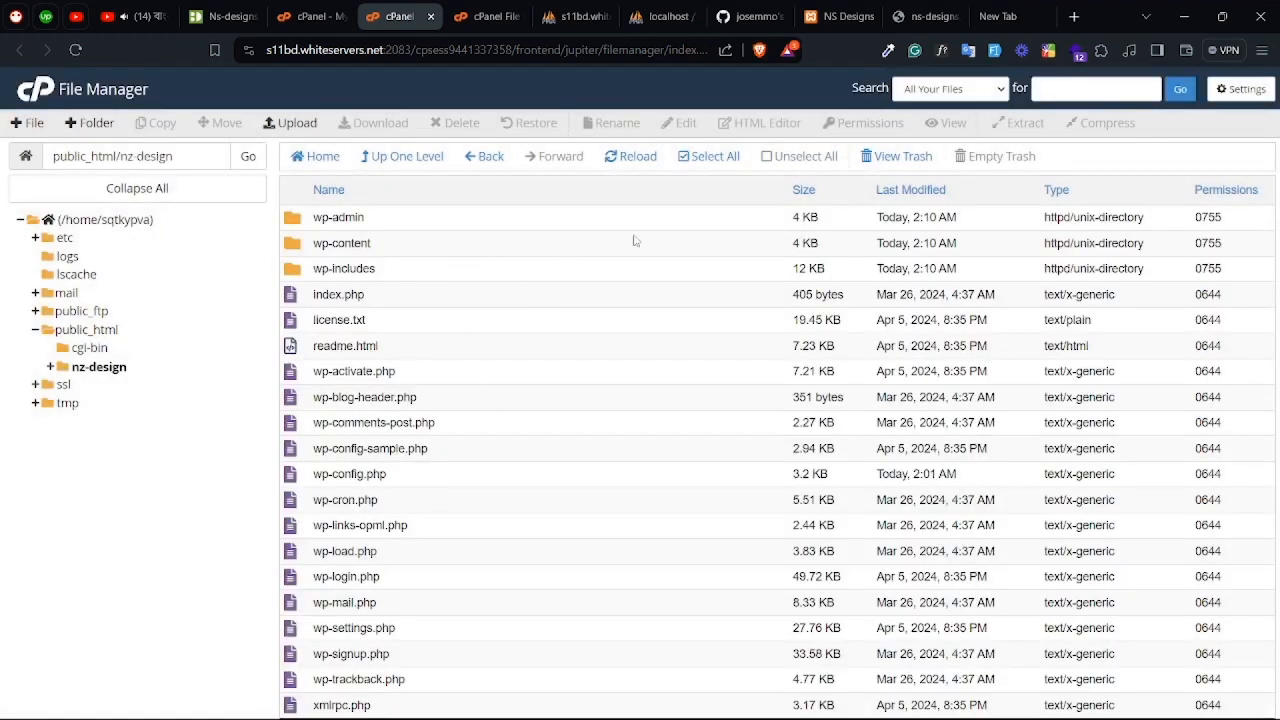
pyautogui.click(710, 156)
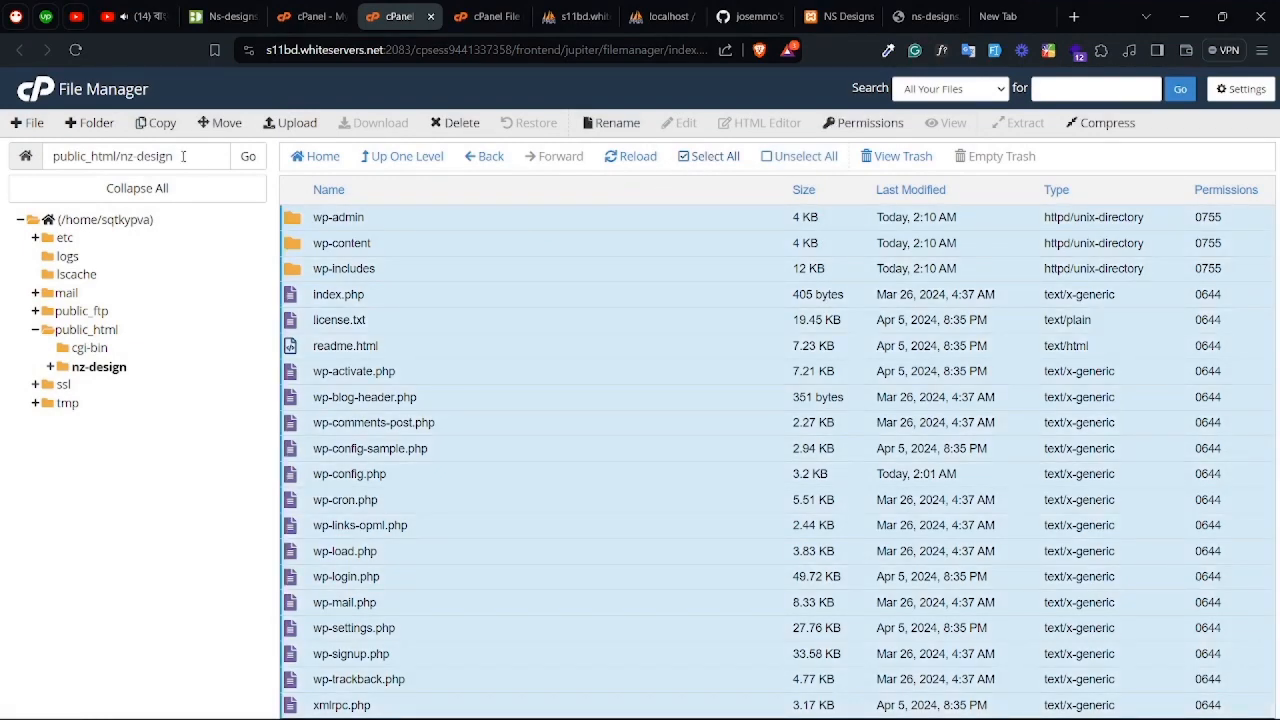
pyautogui.click(220, 122)
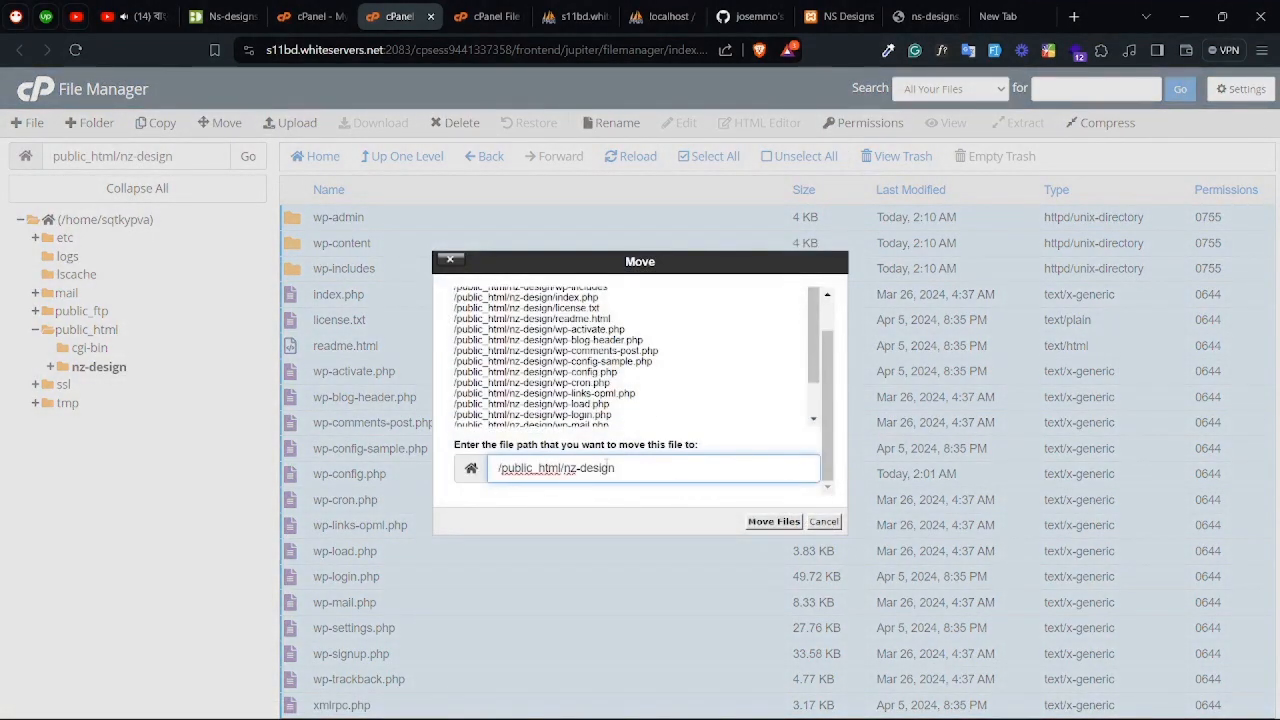
pyautogui.moveTo(566, 468); pyautogui.dragTo(645, 465)
pyautogui.click(660, 470)
pyautogui.scroll(2, 658, 404)
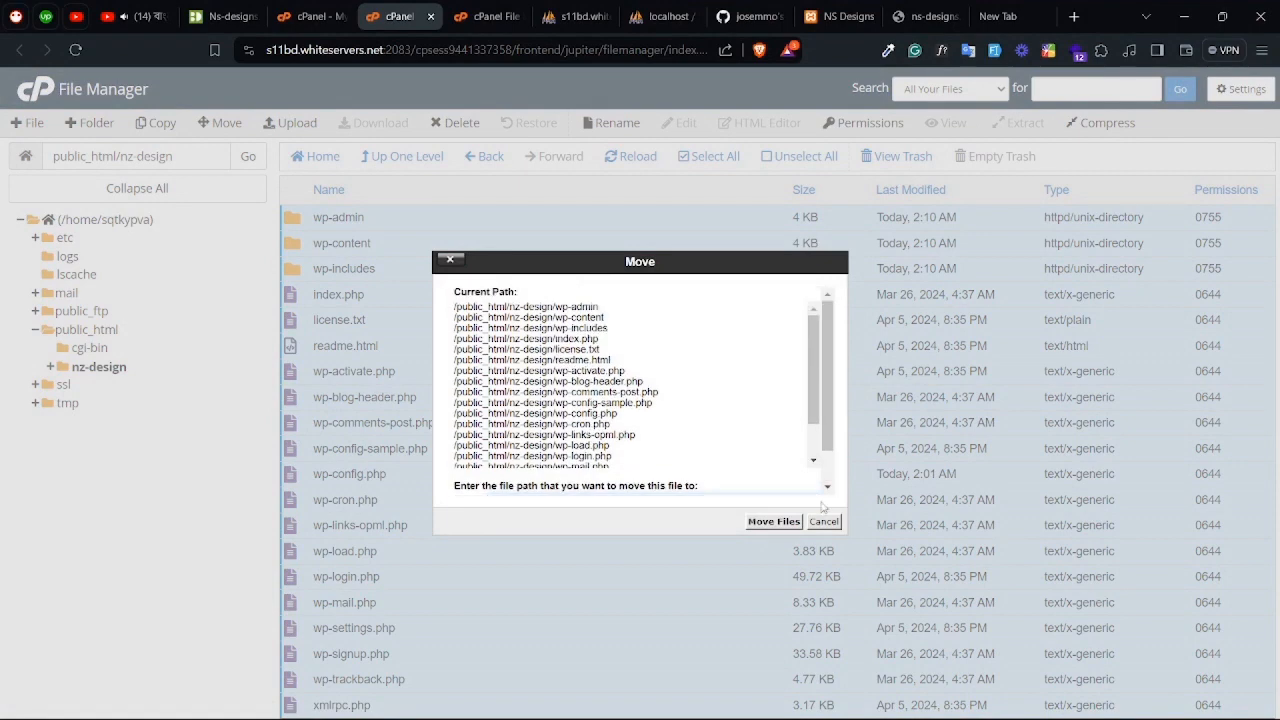
pyautogui.click(824, 521)
pyautogui.click(315, 16)
pyautogui.click(400, 16)
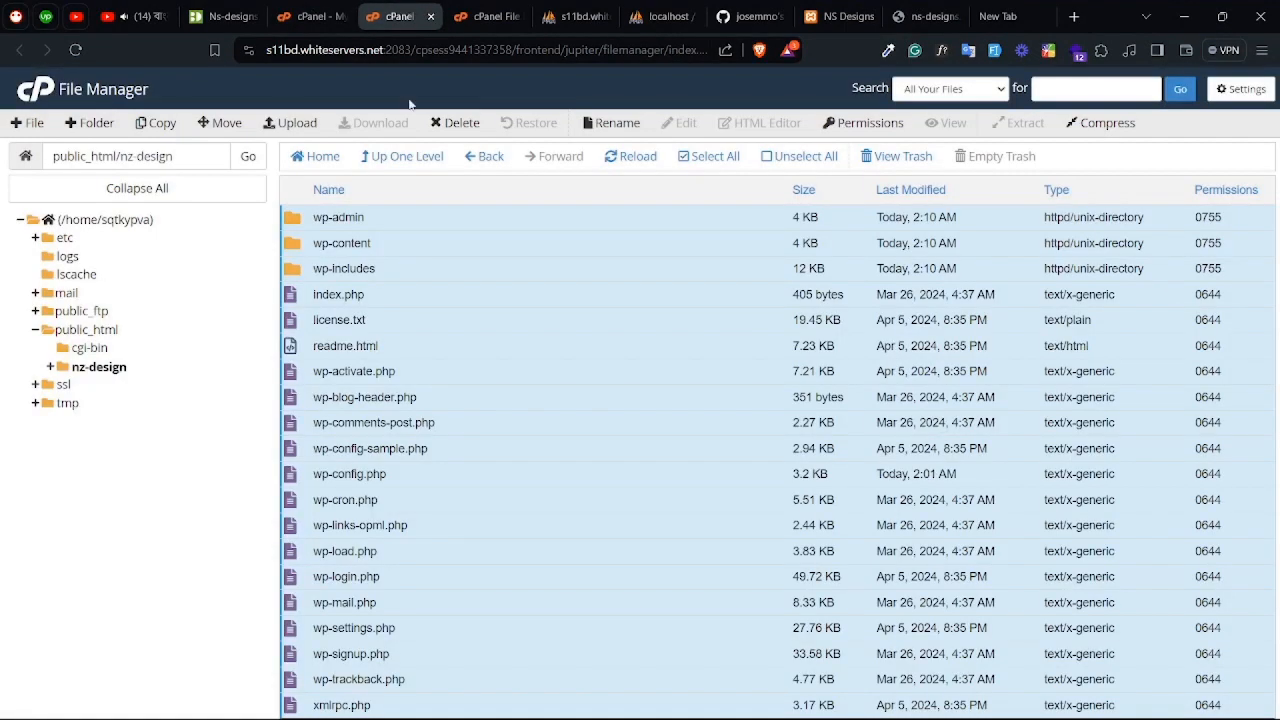
# Step: Reopen File Manager from the cPanel home page, open public_html and close the extra File Manager tab
pyautogui.click(38, 92)
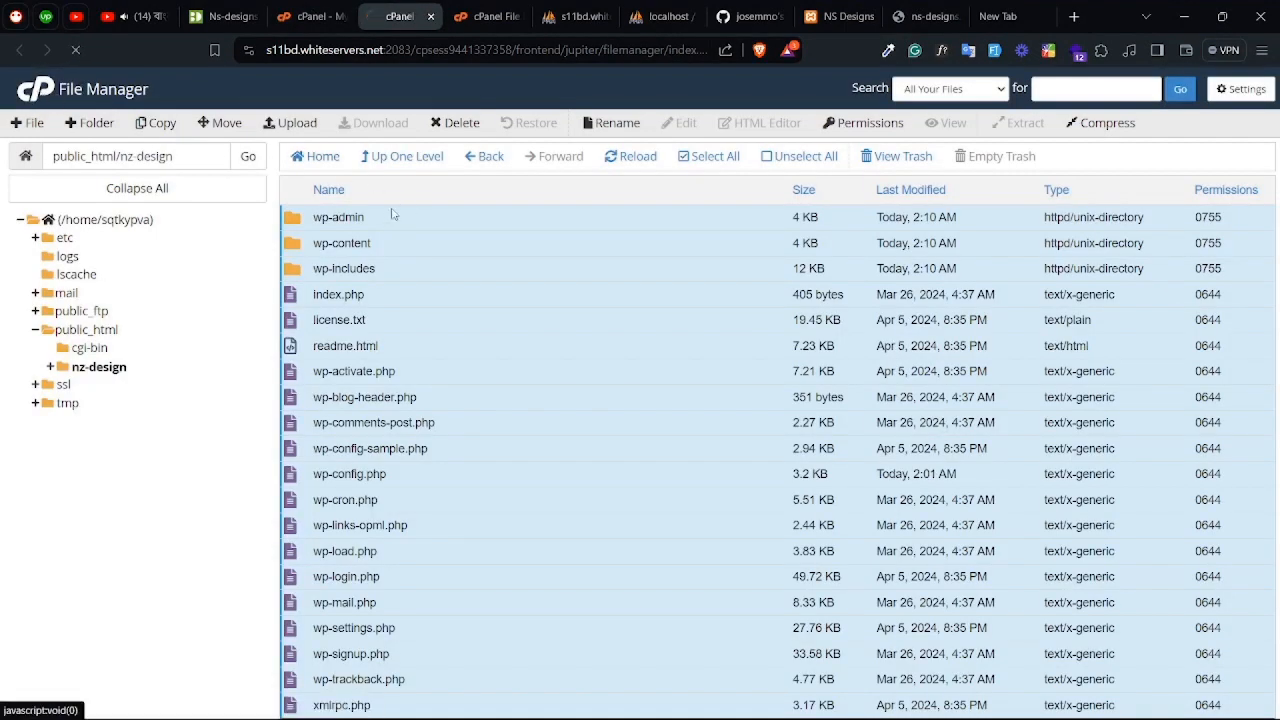
pyautogui.scroll(-8, 397, 543)
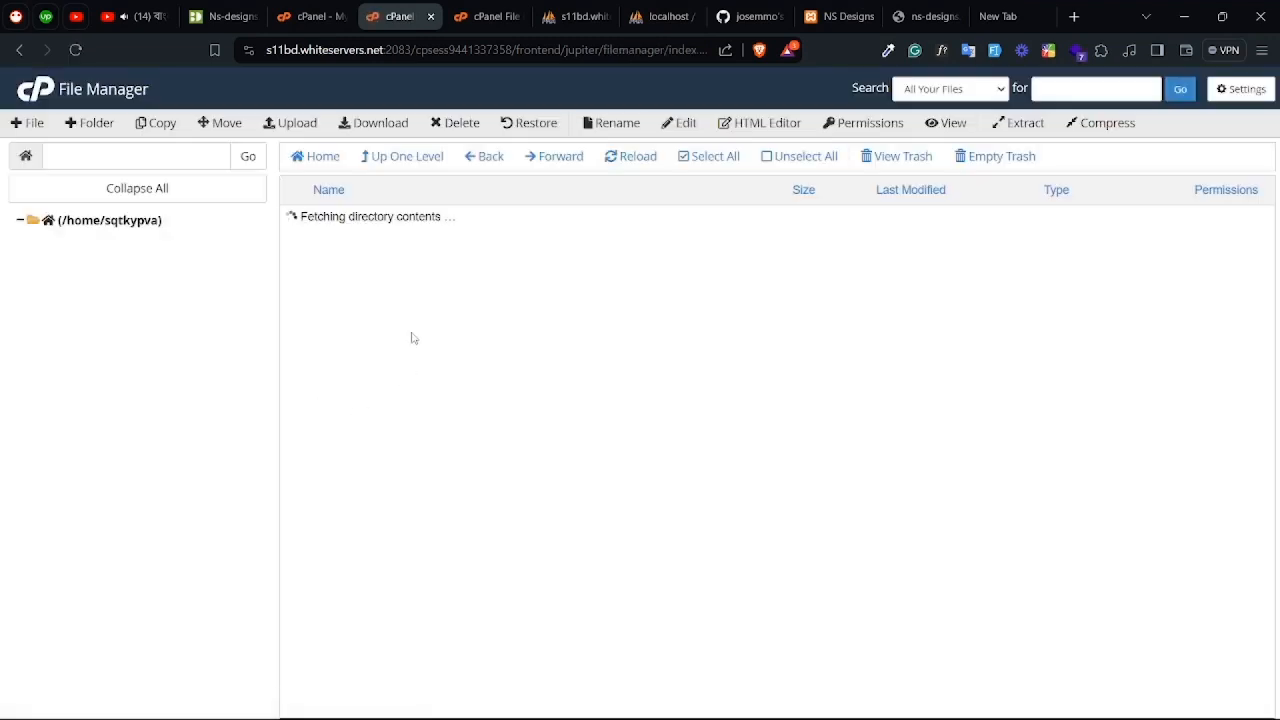
pyautogui.doubleClick(430, 347)
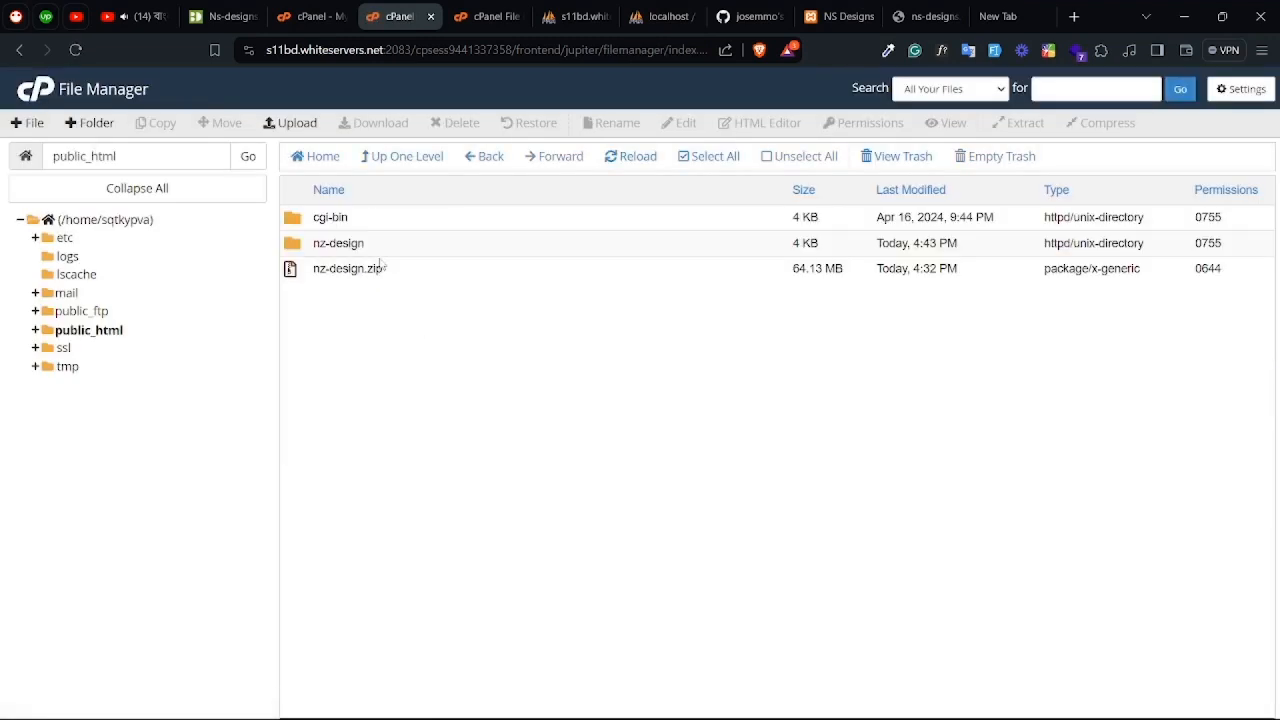
pyautogui.click(498, 22)
pyautogui.click(518, 16)
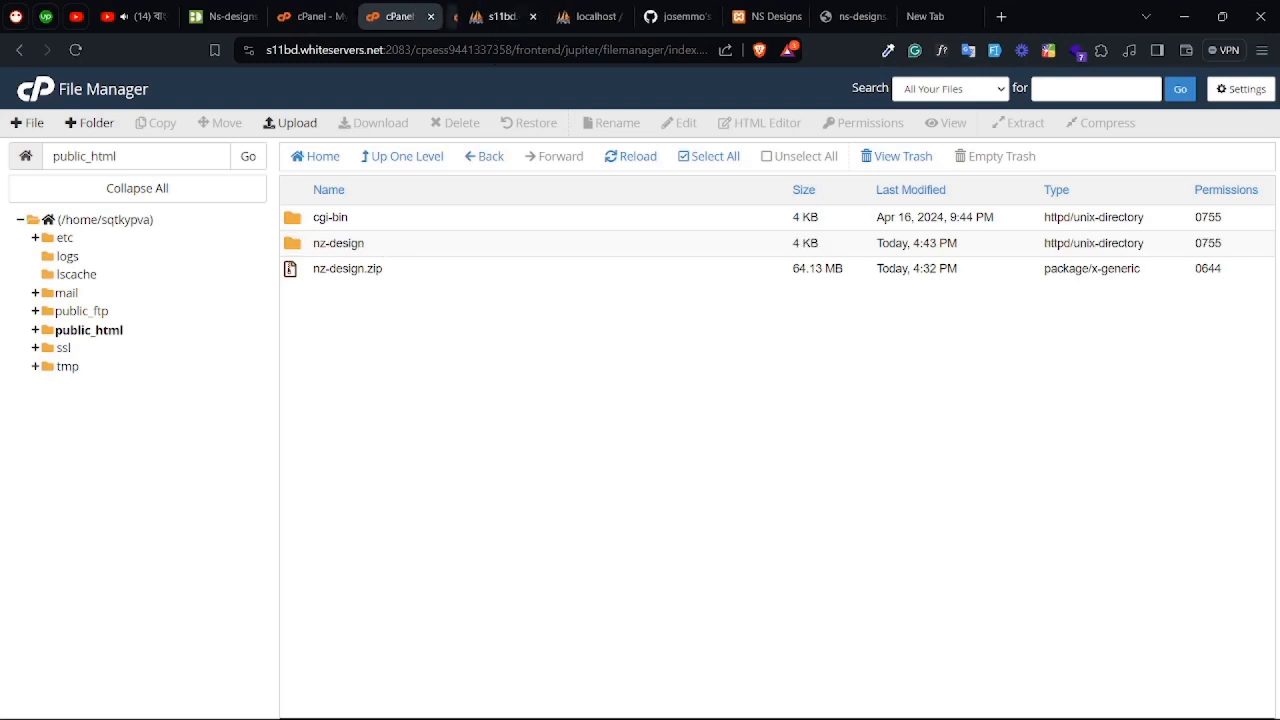
# Step: Move all files and folders from the nz-design folder into /public_html/
pyautogui.doubleClick(386, 249)
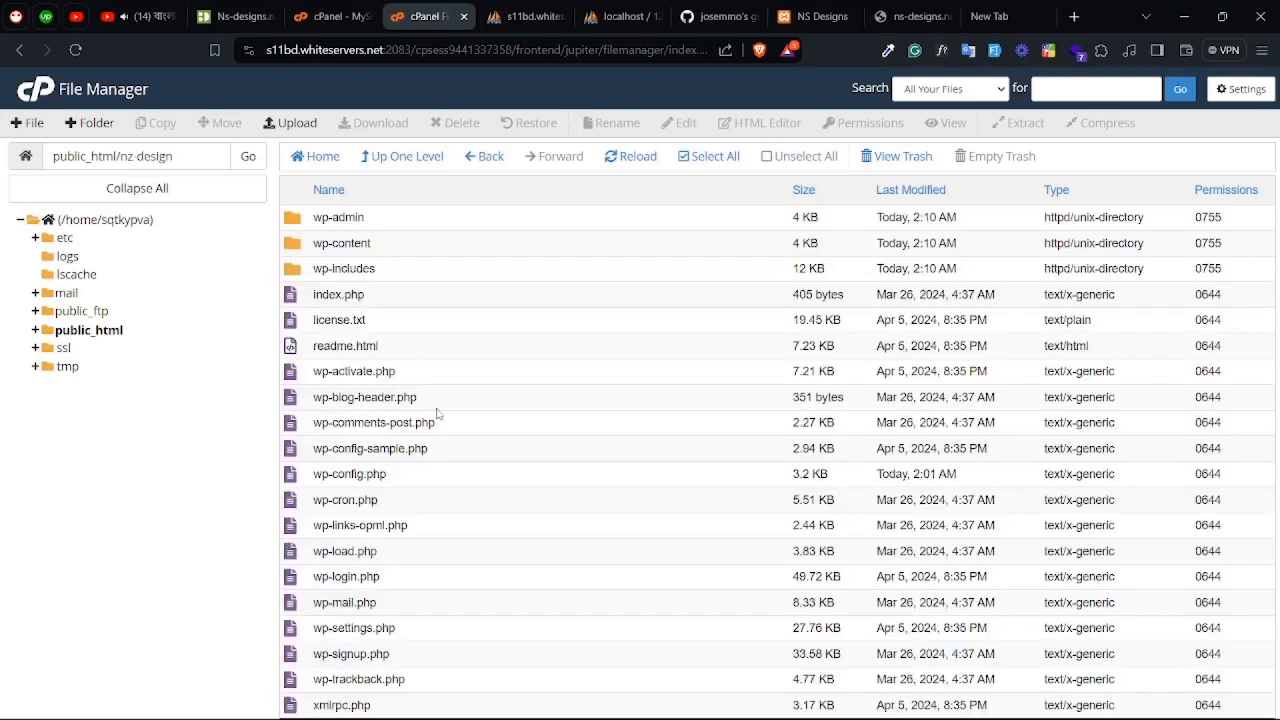
pyautogui.click(705, 160)
pyautogui.rightClick(440, 318)
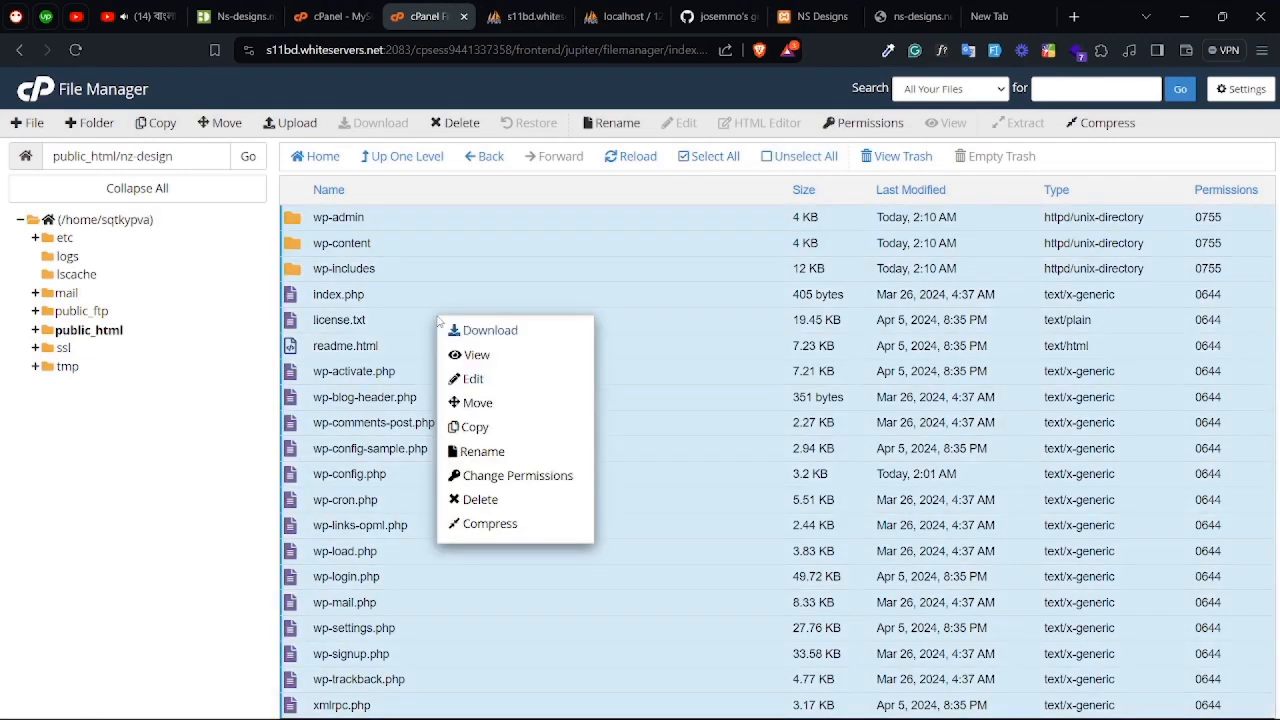
pyautogui.click(478, 402)
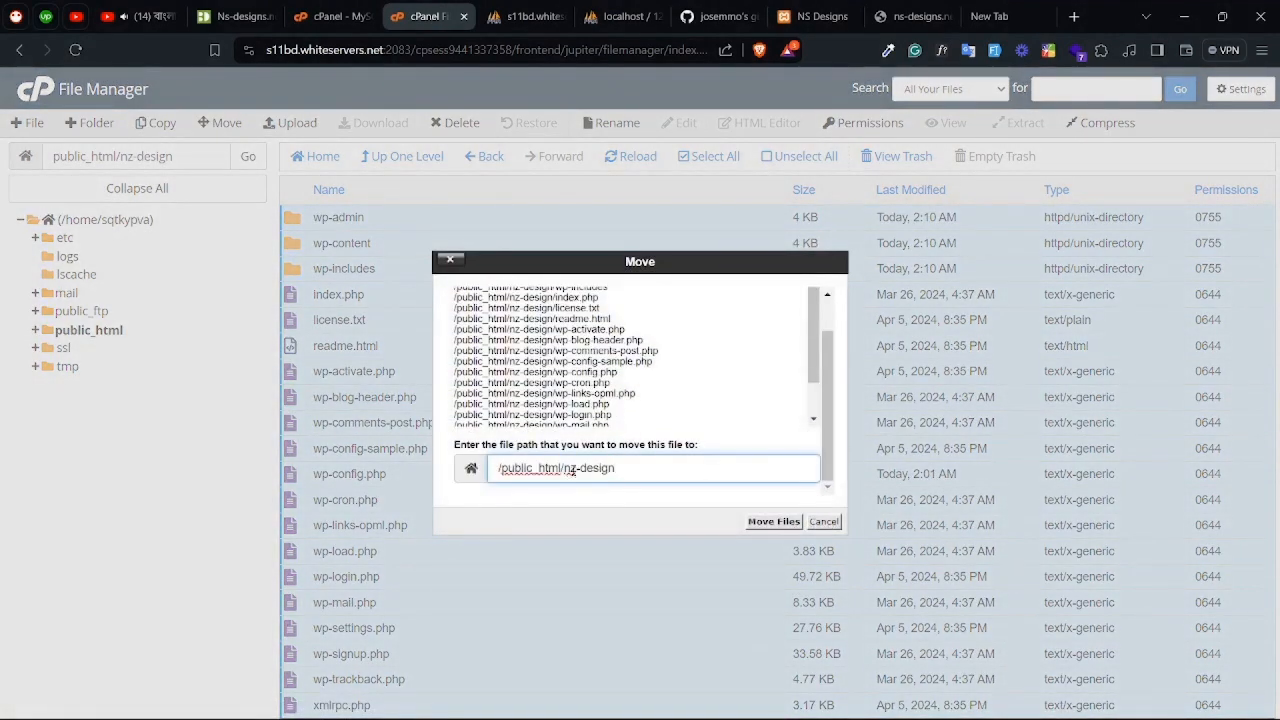
pyautogui.moveTo(615, 468); pyautogui.dragTo(563, 468)
pyautogui.press('BackSpace')
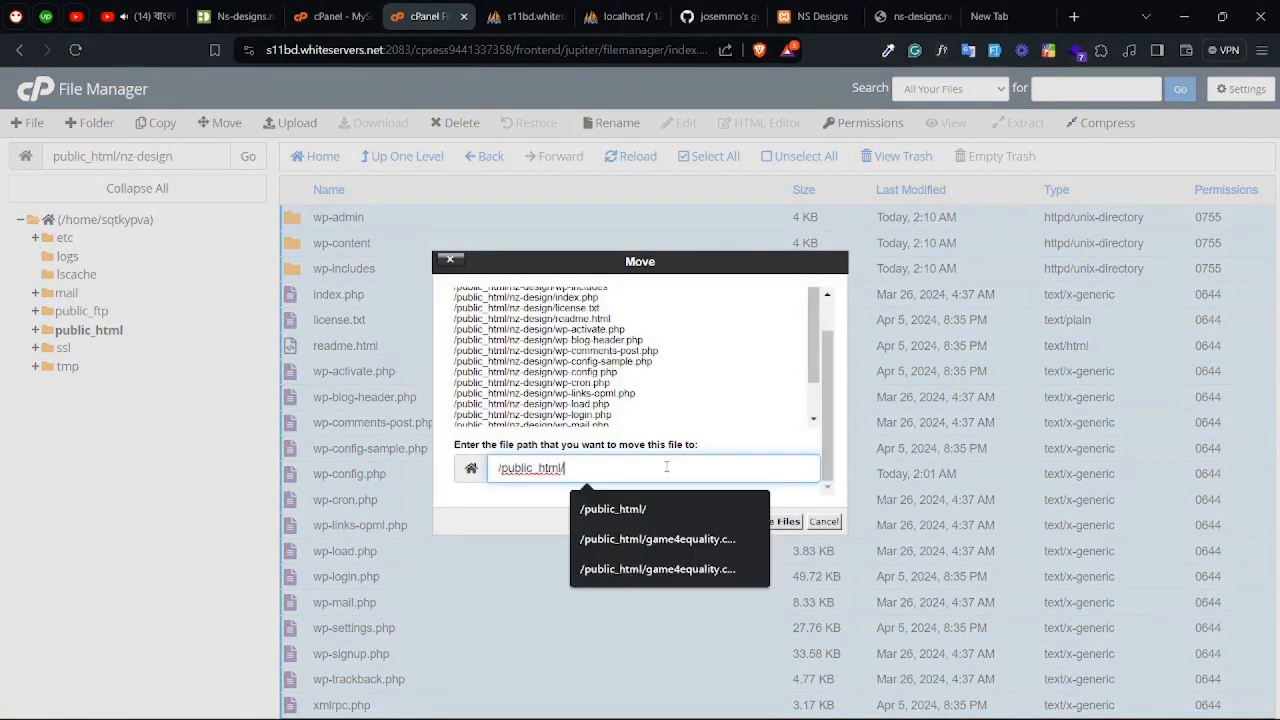
pyautogui.click(788, 521)
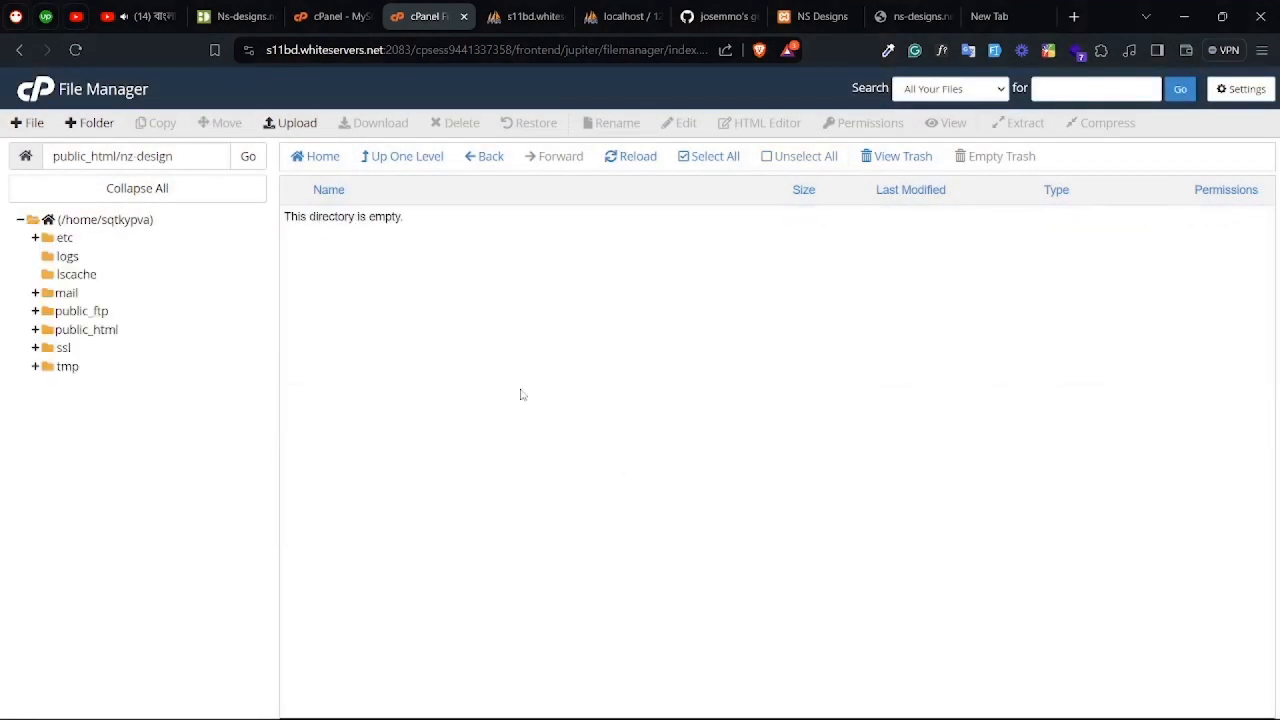
# Step: Go back up to public_html and delete the emptied nz-design folder
pyautogui.click(406, 157)
pyautogui.click(421, 263)
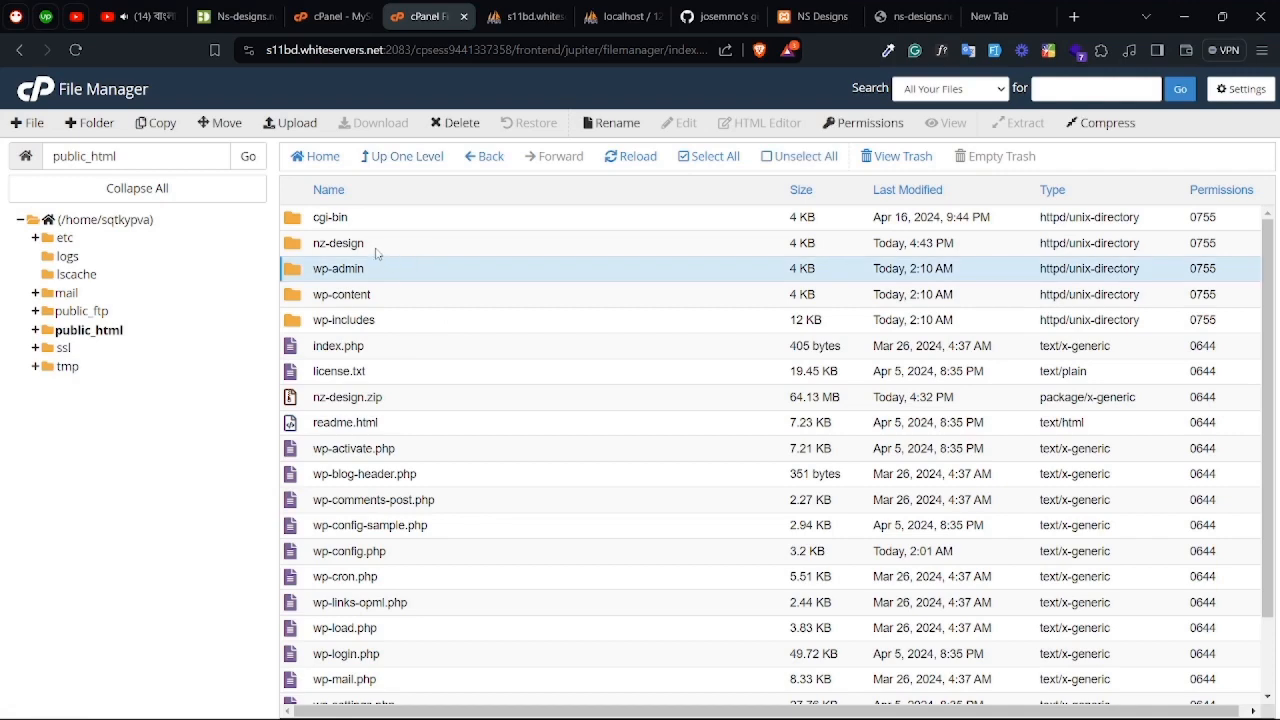
pyautogui.click(378, 250)
pyautogui.rightClick(376, 249)
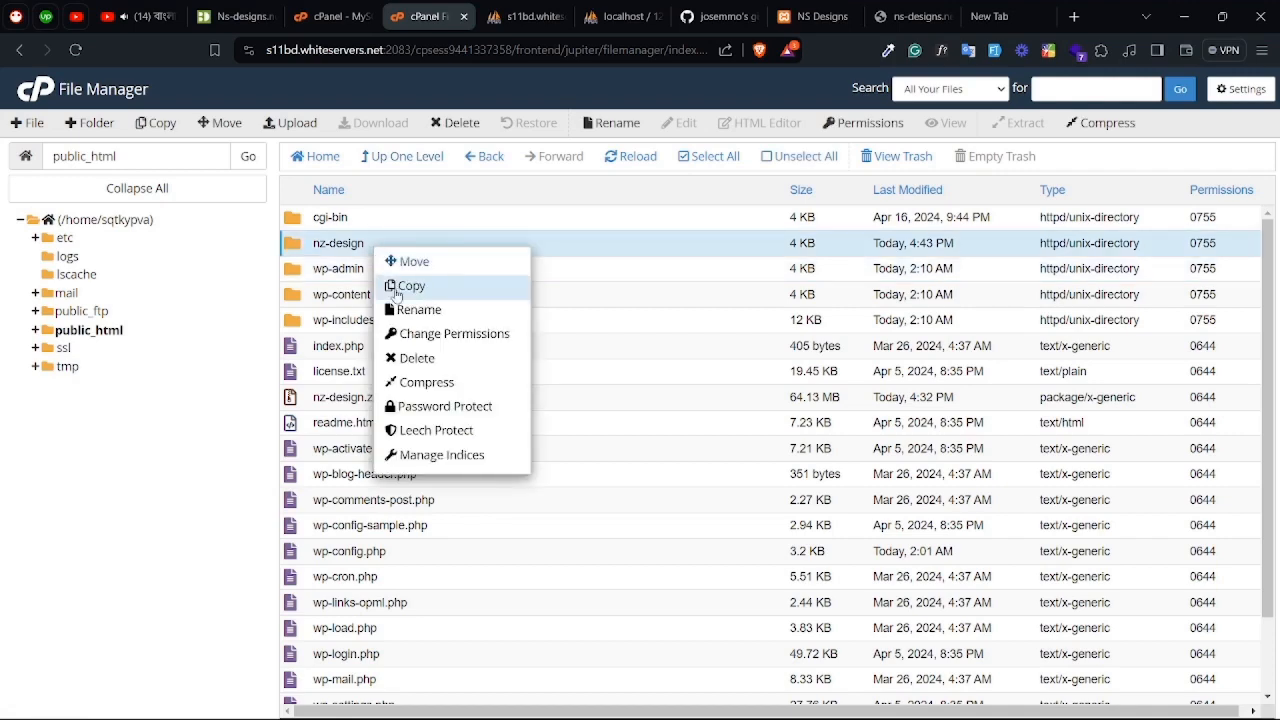
pyautogui.click(417, 358)
pyautogui.click(778, 449)
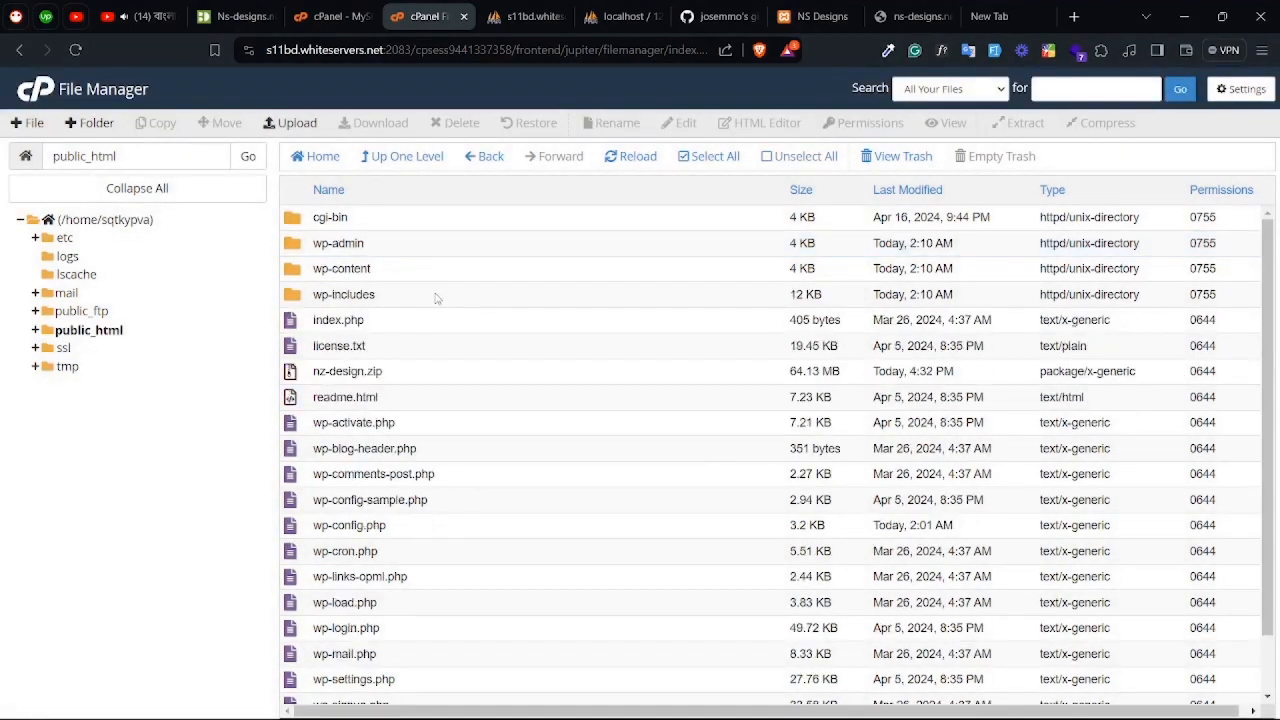
# Step: Delete the nz-design.zip archive from public_html
pyautogui.scroll(-1, 455, 551)
pyautogui.scroll(1, 436, 560)
pyautogui.click(401, 378)
pyautogui.rightClick(401, 378)
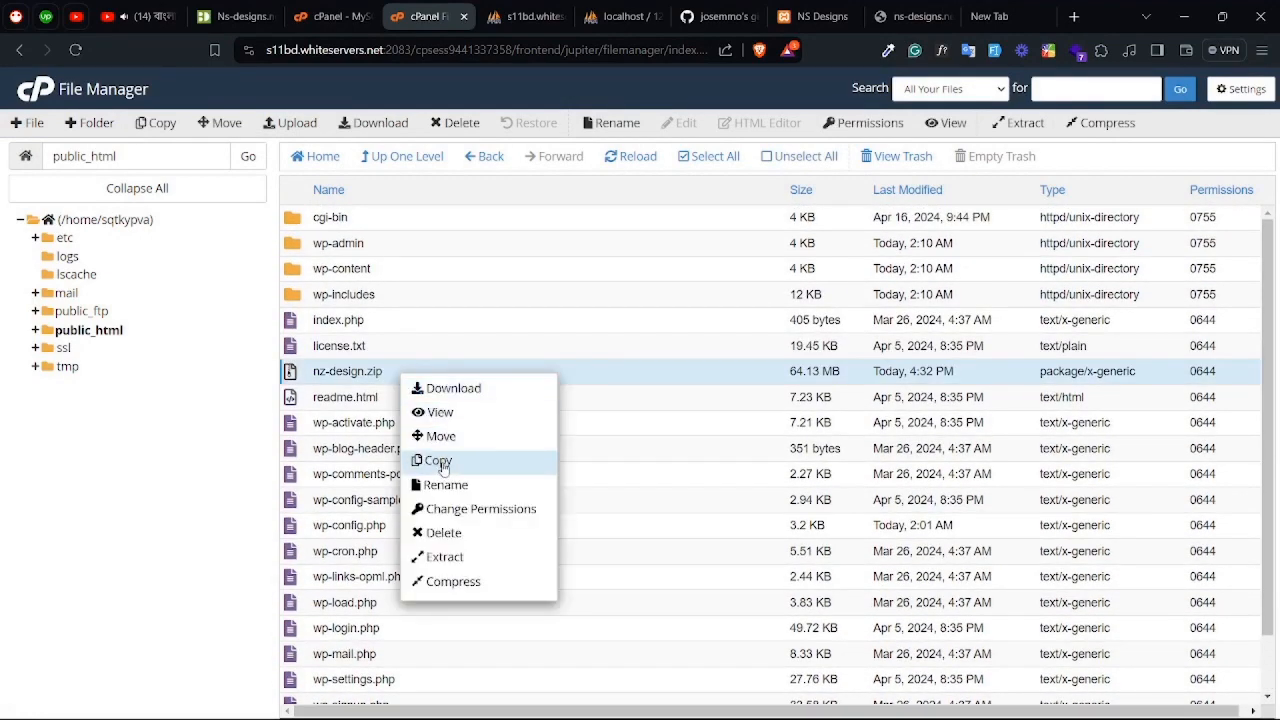
pyautogui.click(446, 532)
pyautogui.click(700, 446)
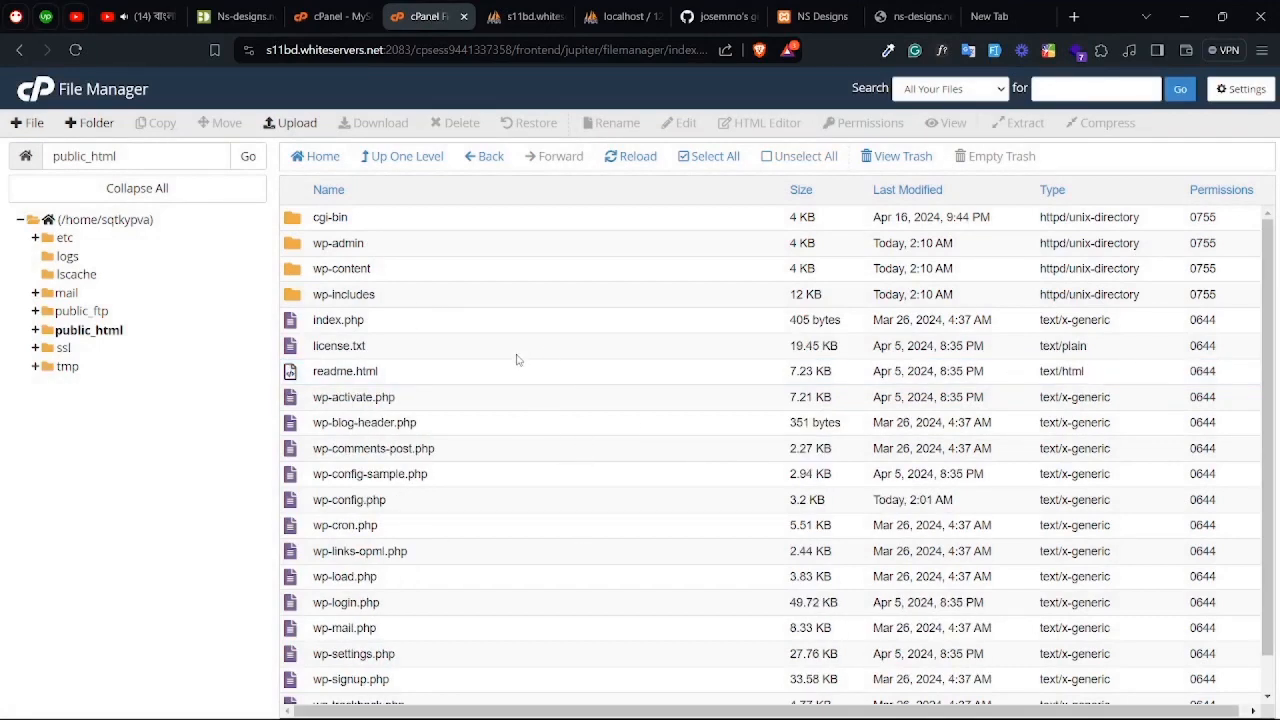
# Step: Switch to the cPanel tab, return to its home page and open MySQL Databases
pyautogui.click(341, 8)
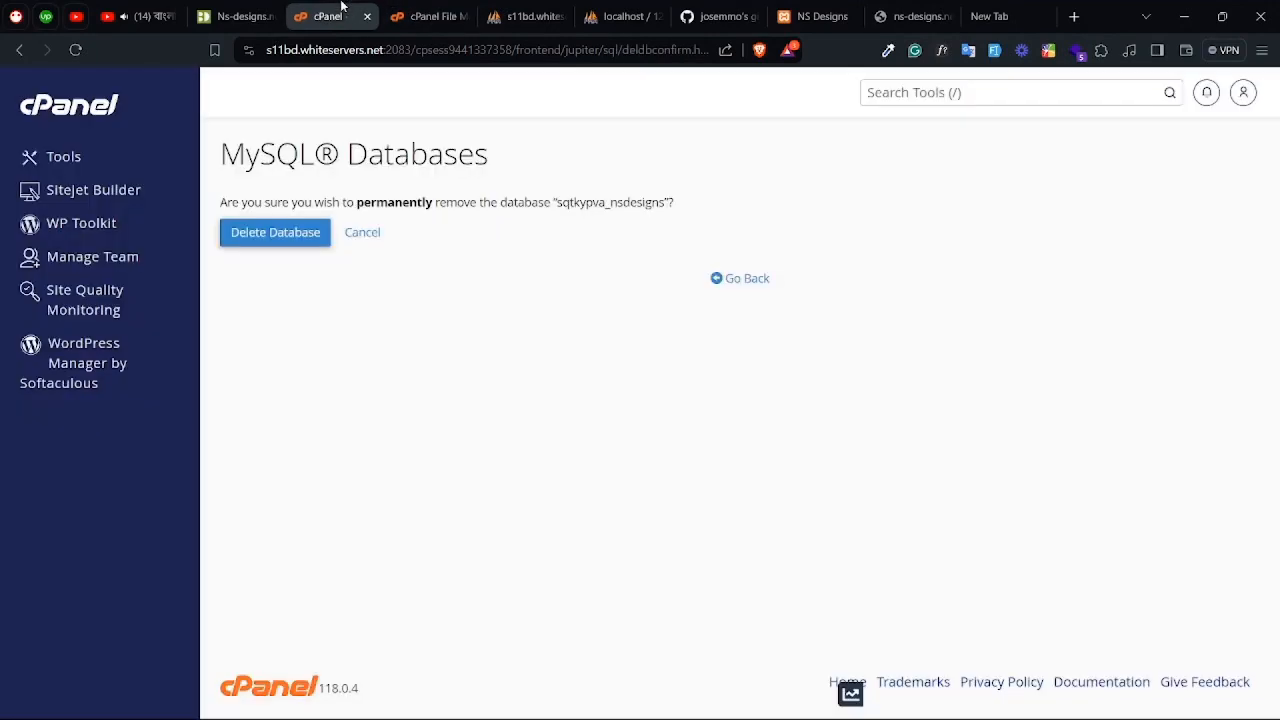
pyautogui.click(105, 107)
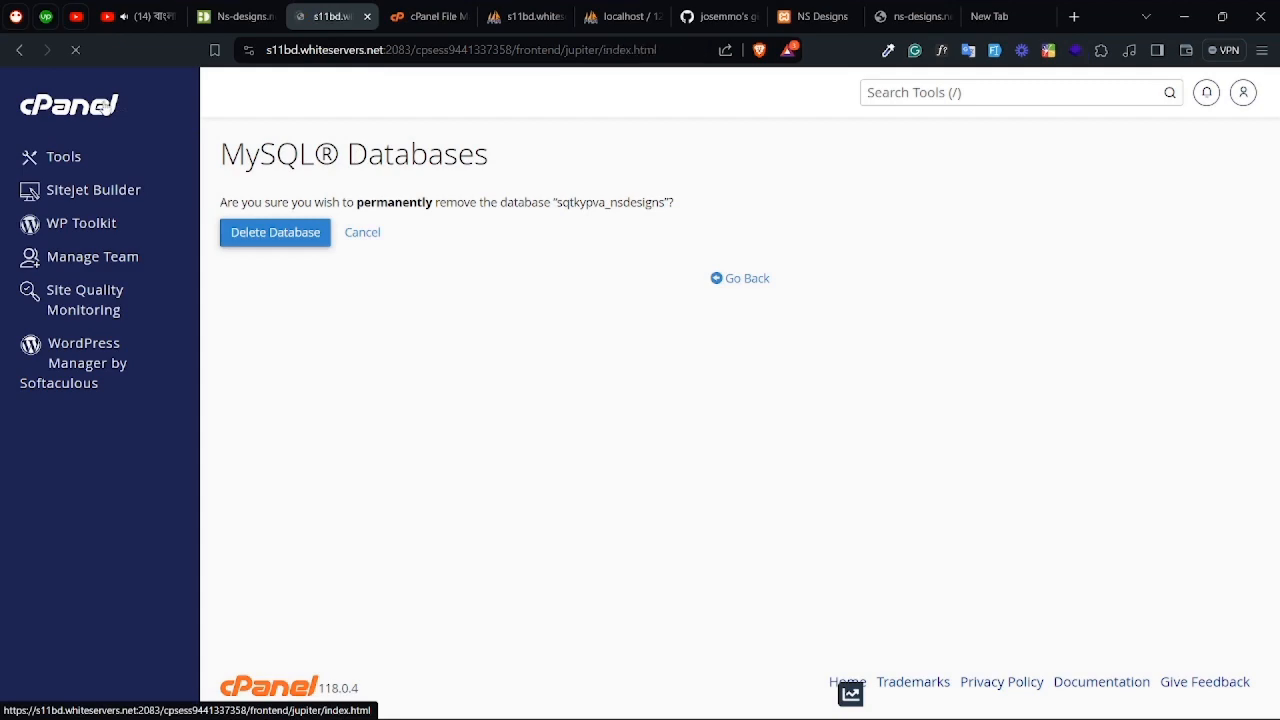
pyautogui.scroll(-10, 406, 365)
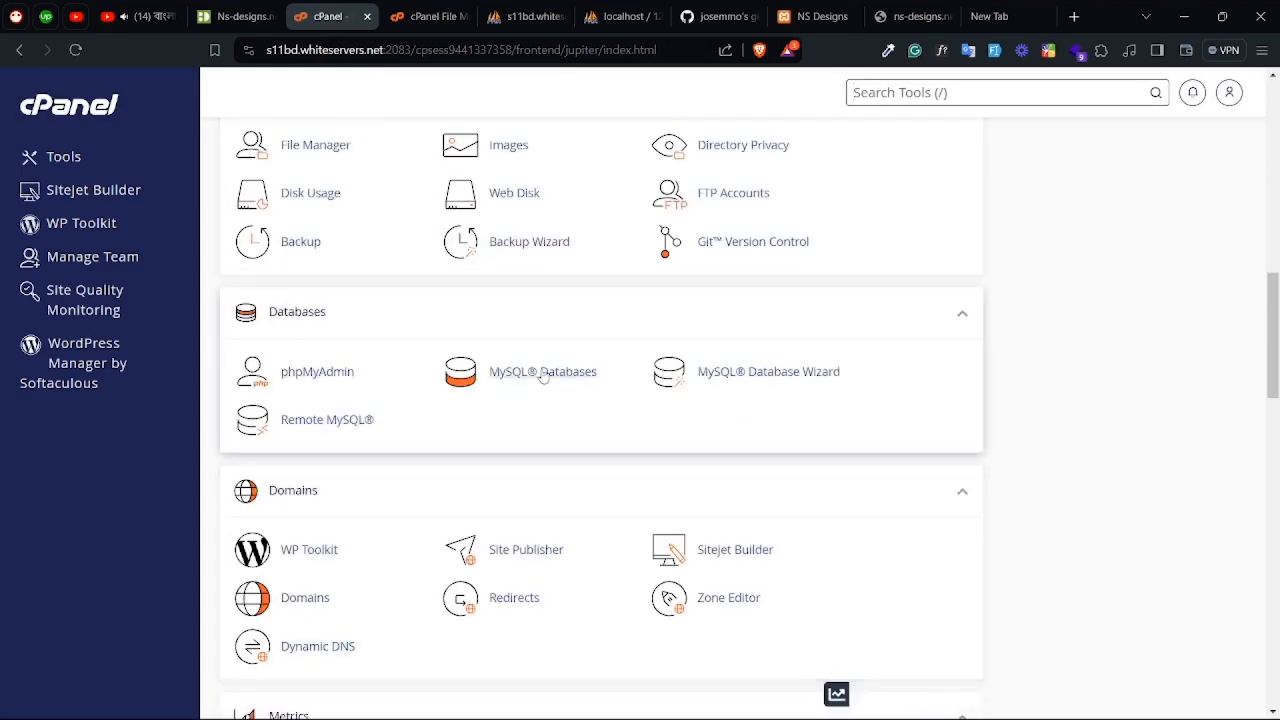
pyautogui.click(553, 375)
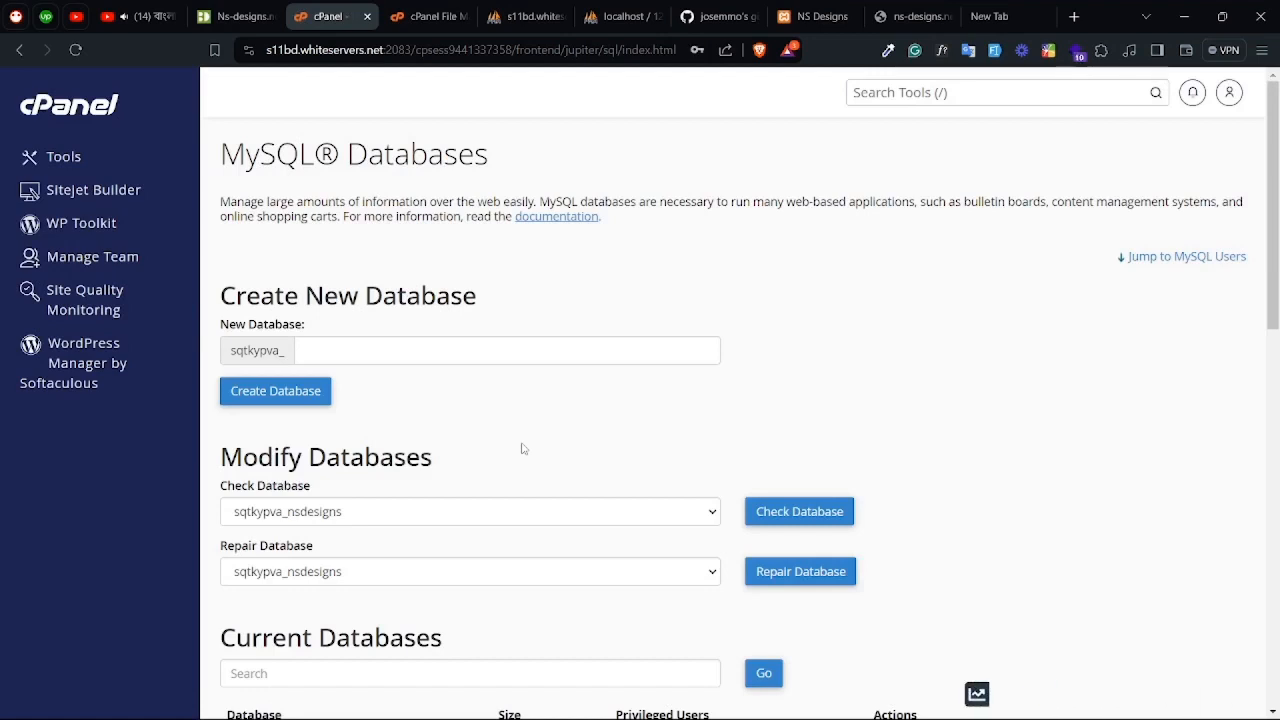
# Step: Try to create a new MySQL database named nsdesigns, and return to the MySQL Databases page
pyautogui.click(424, 358)
pyautogui.write('ns')
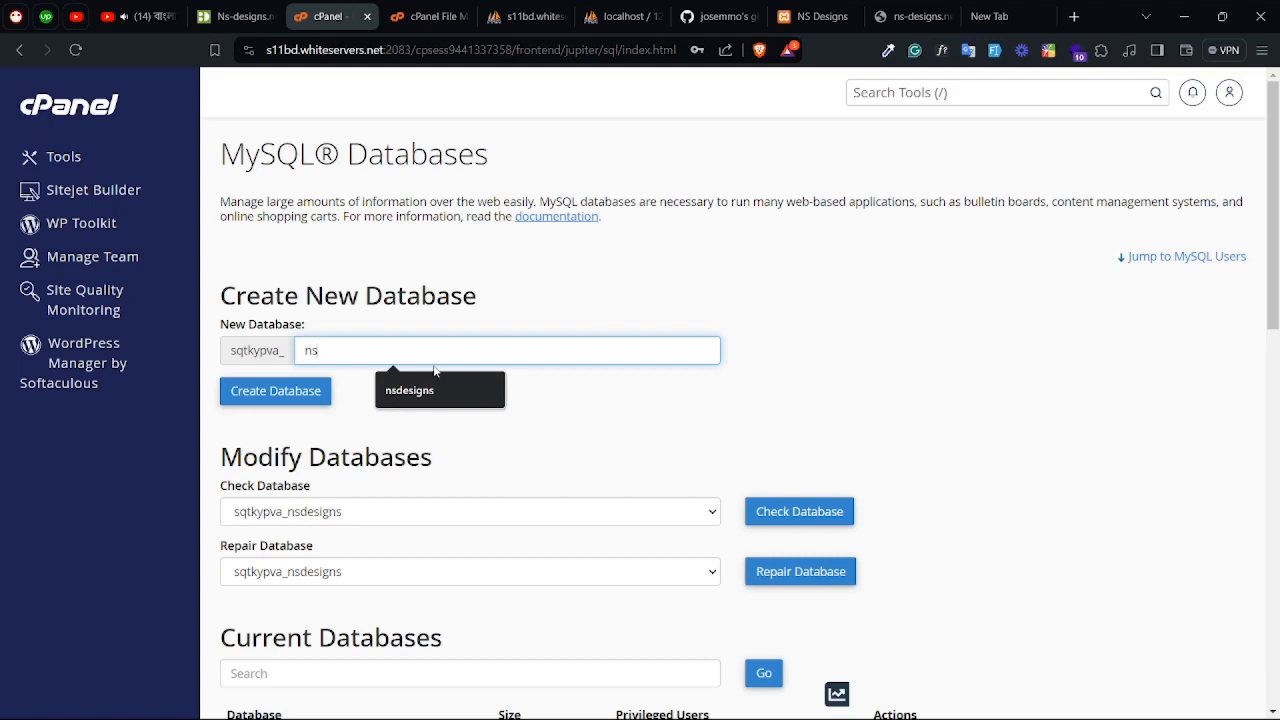
pyautogui.write('designs')
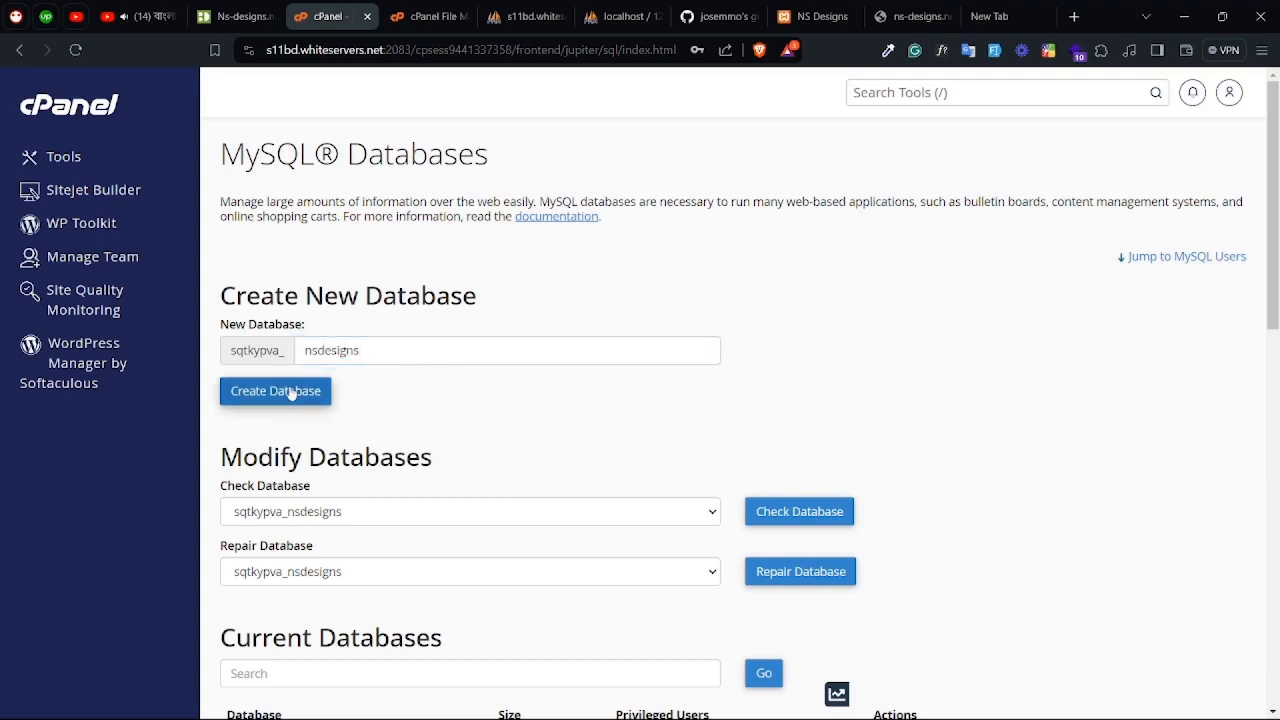
pyautogui.click(286, 391)
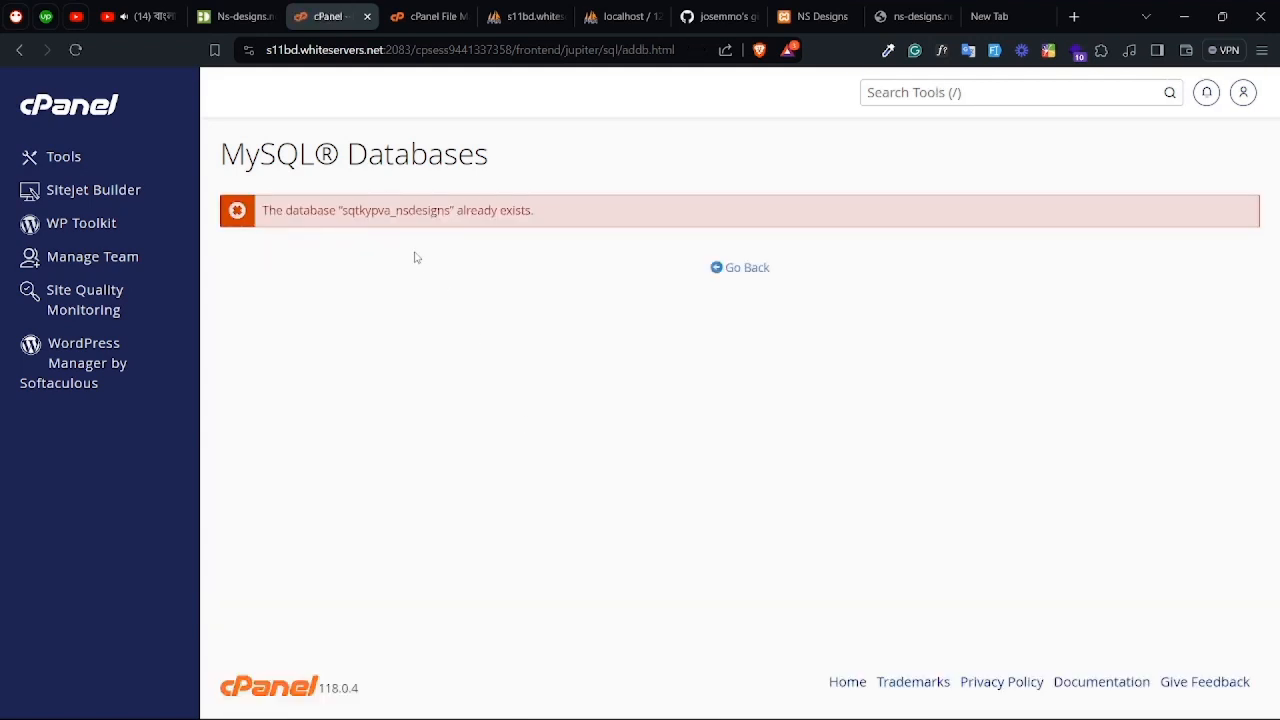
pyautogui.click(757, 269)
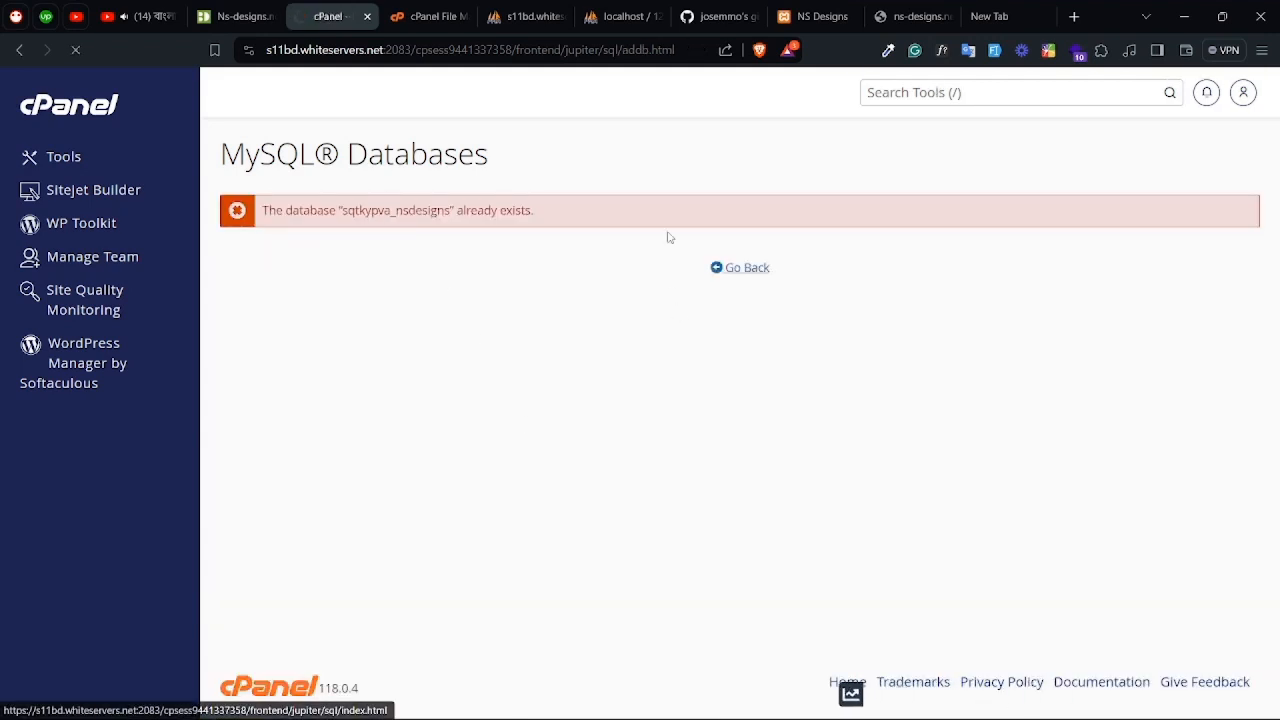
# Step: Switch to the server's phpMyAdmin, reload it and open the nsdesigns database
pyautogui.click(530, 9)
pyautogui.click(76, 50)
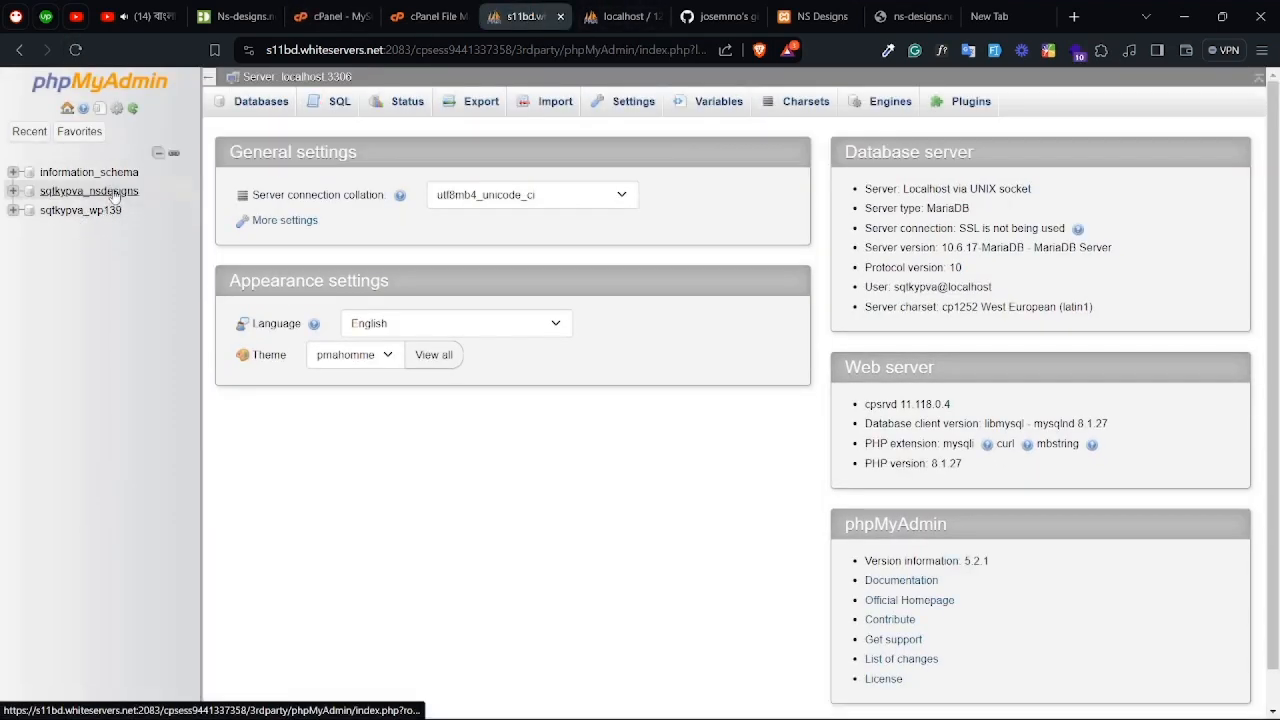
pyautogui.click(88, 191)
pyautogui.click(440, 16)
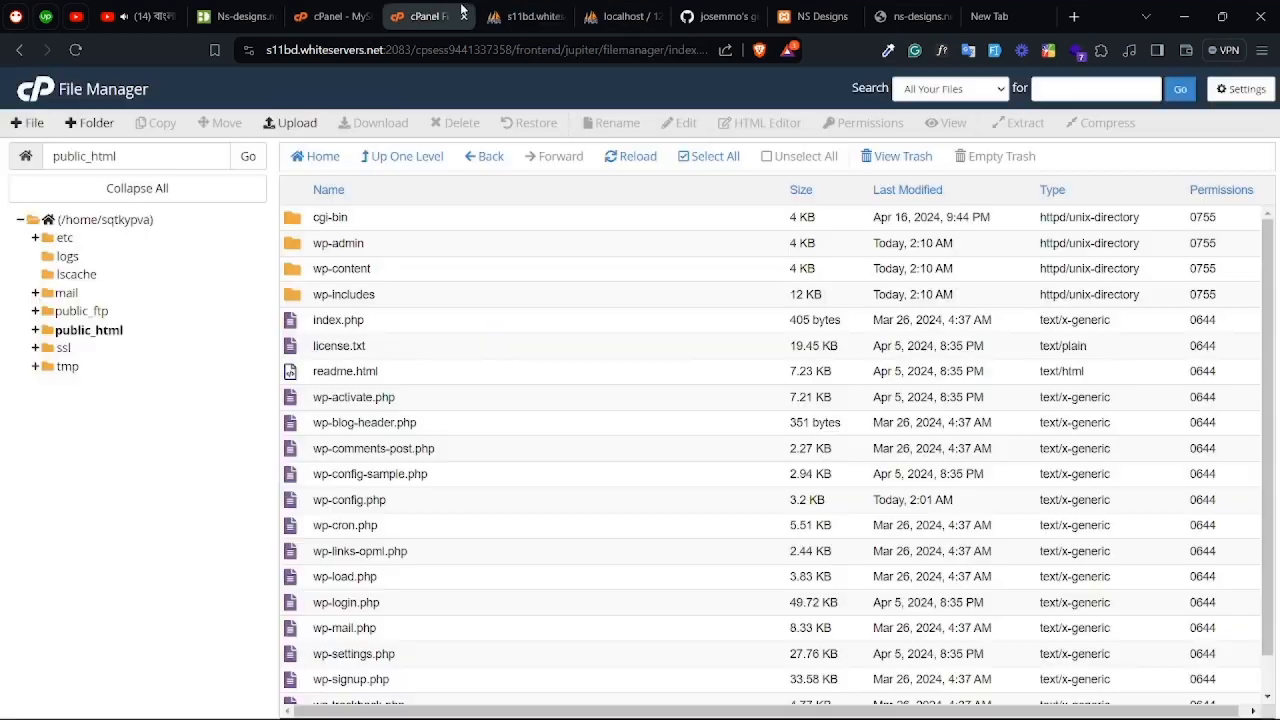
pyautogui.click(368, 16)
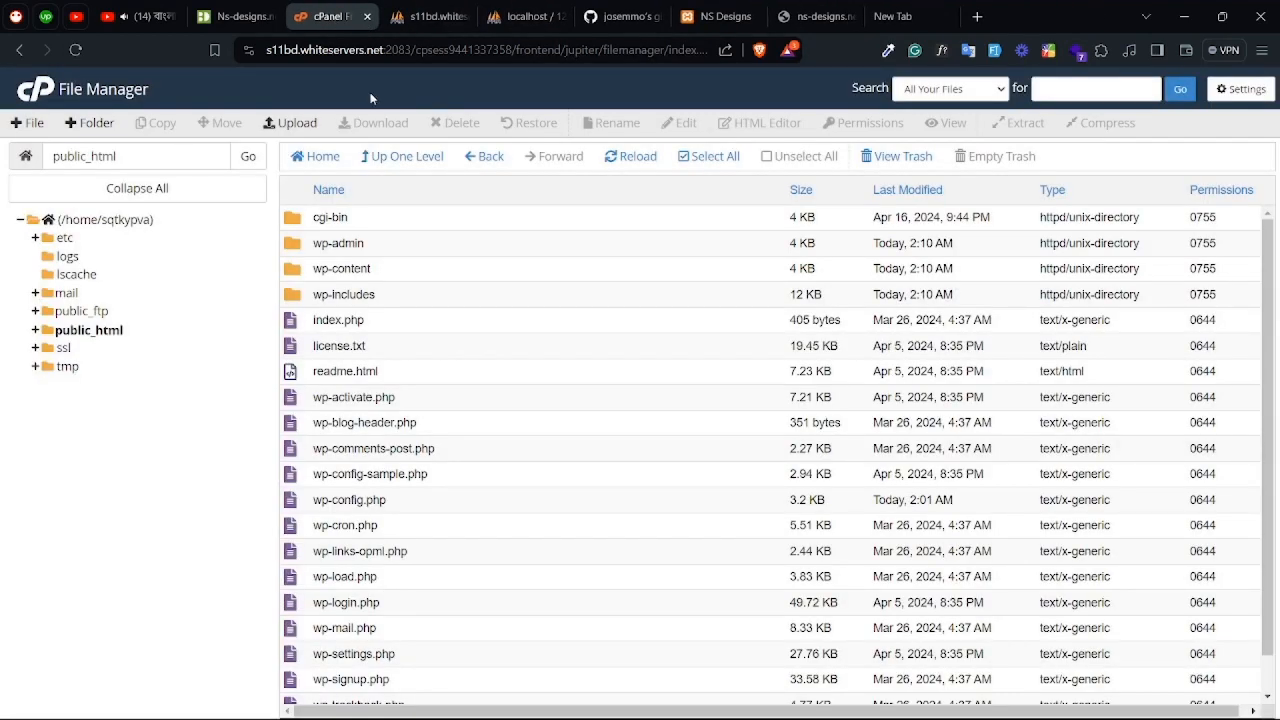
pyautogui.hotkey('ctrl', 'shift', 't')
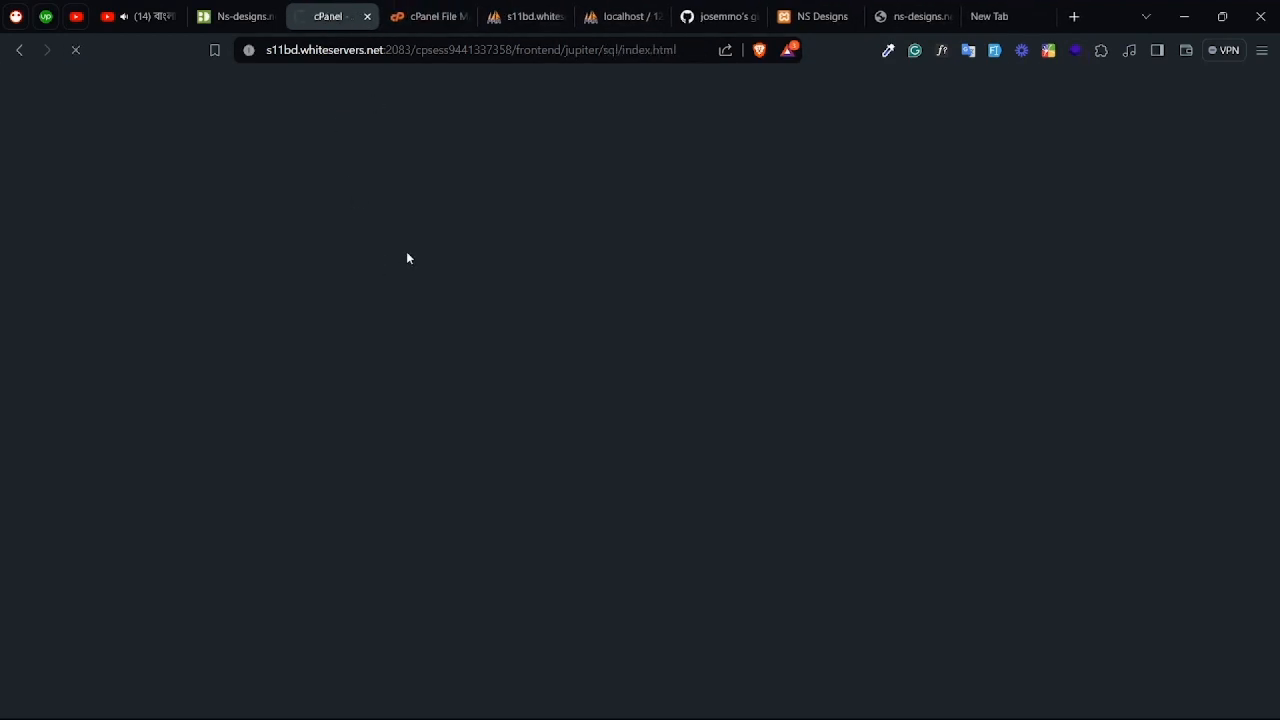
# Step: Check the nsdesigns entry in the Current Databases list of MySQL Databases
pyautogui.scroll(-2, 380, 340)
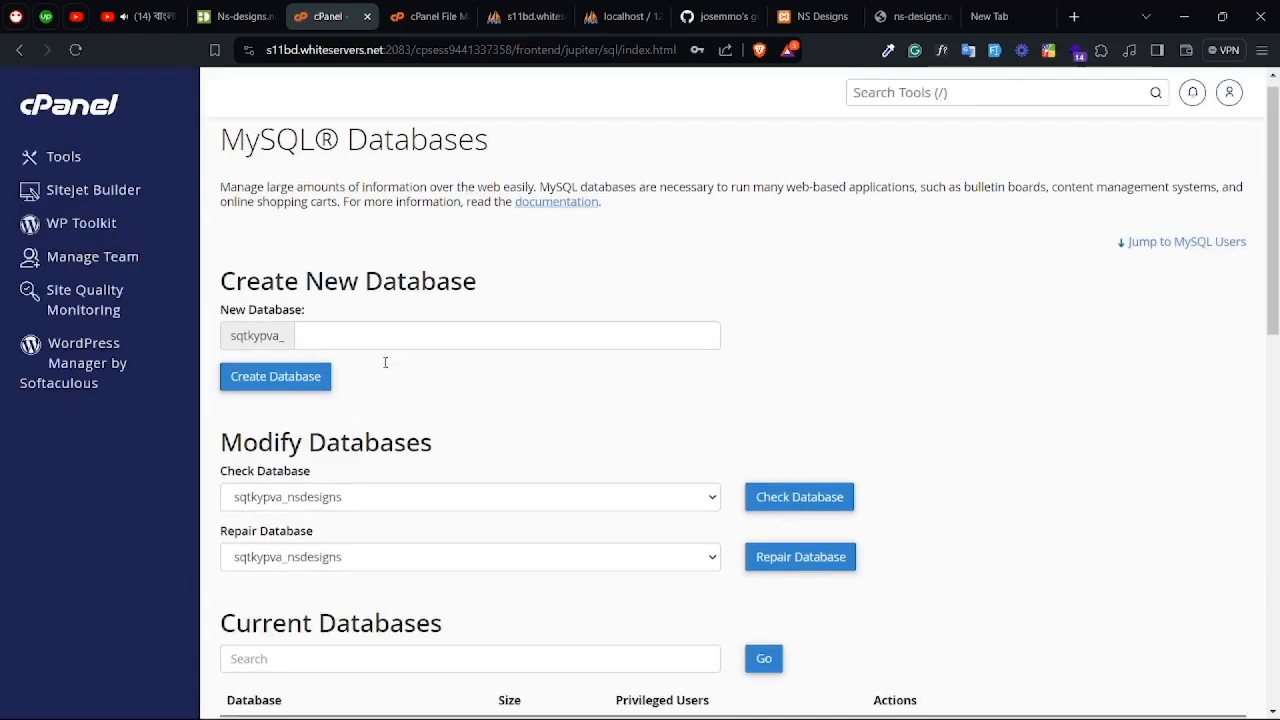
pyautogui.tripleClick(343, 595)
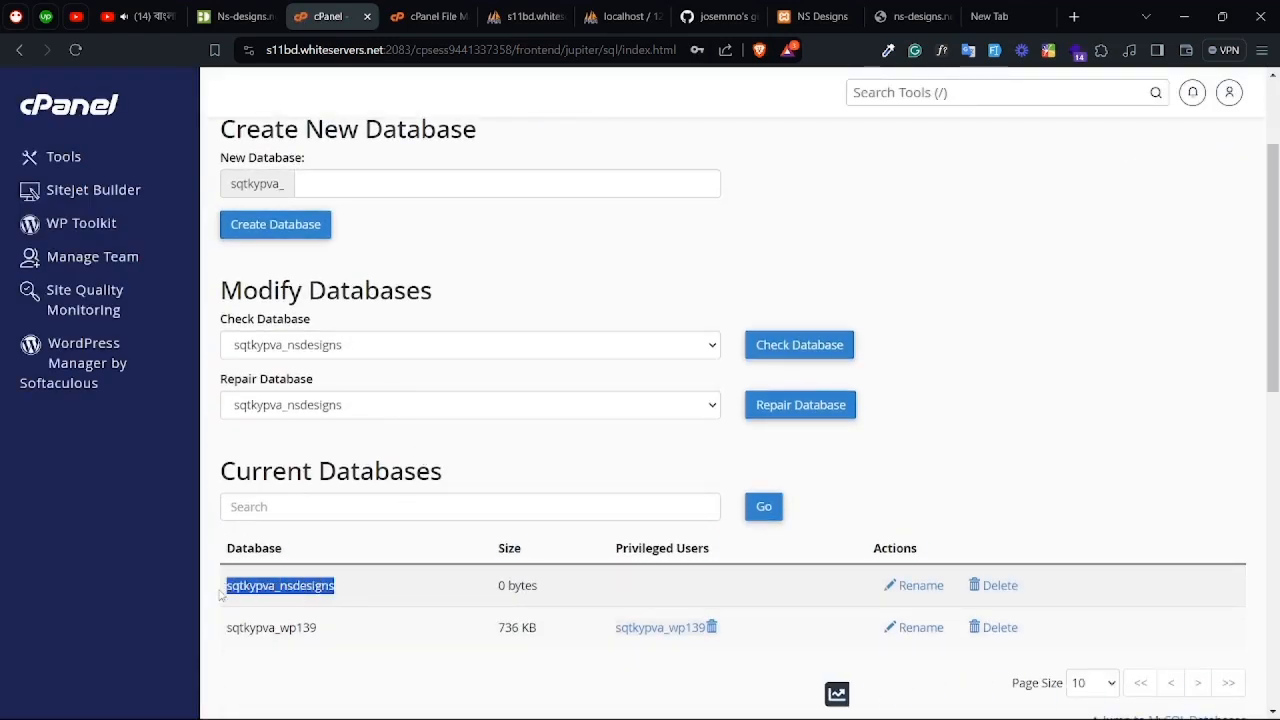
pyautogui.click(352, 595)
# Step: Enter databaseuser as the username in the Add New User form under MySQL Users
pyautogui.scroll(-2, 650, 560)
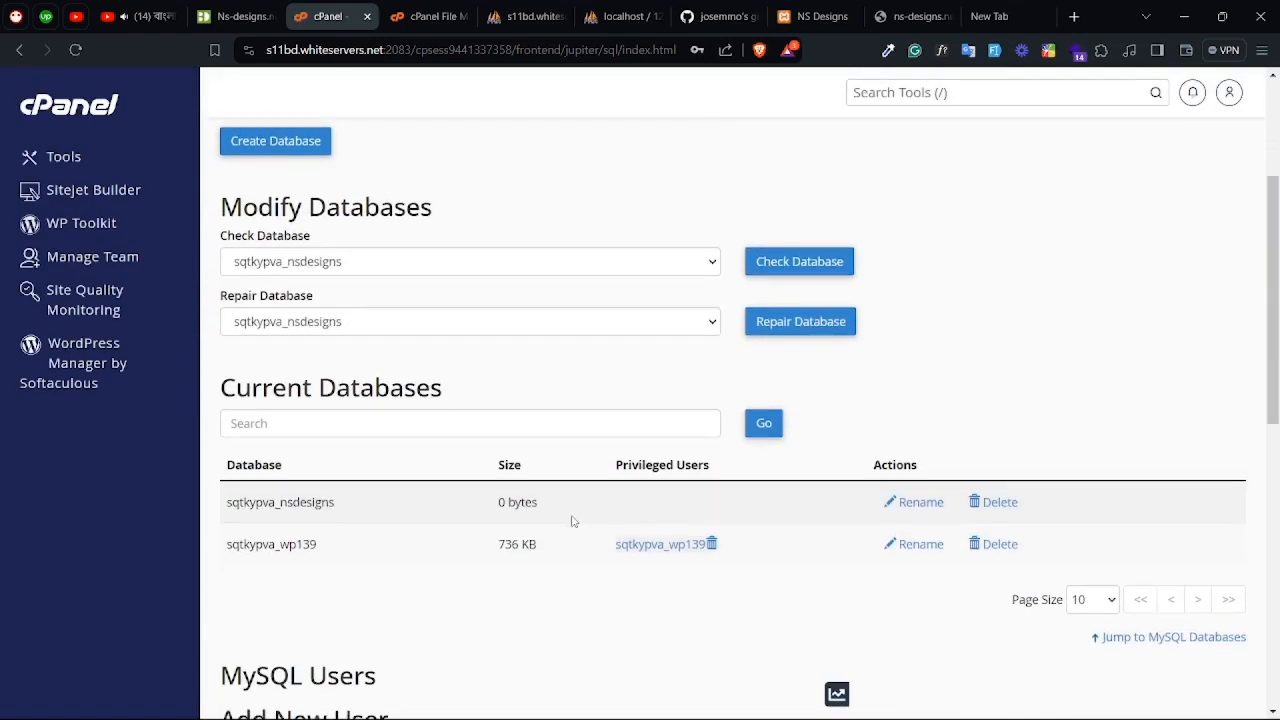
pyautogui.scroll(-2, 470, 490)
pyautogui.click(407, 516)
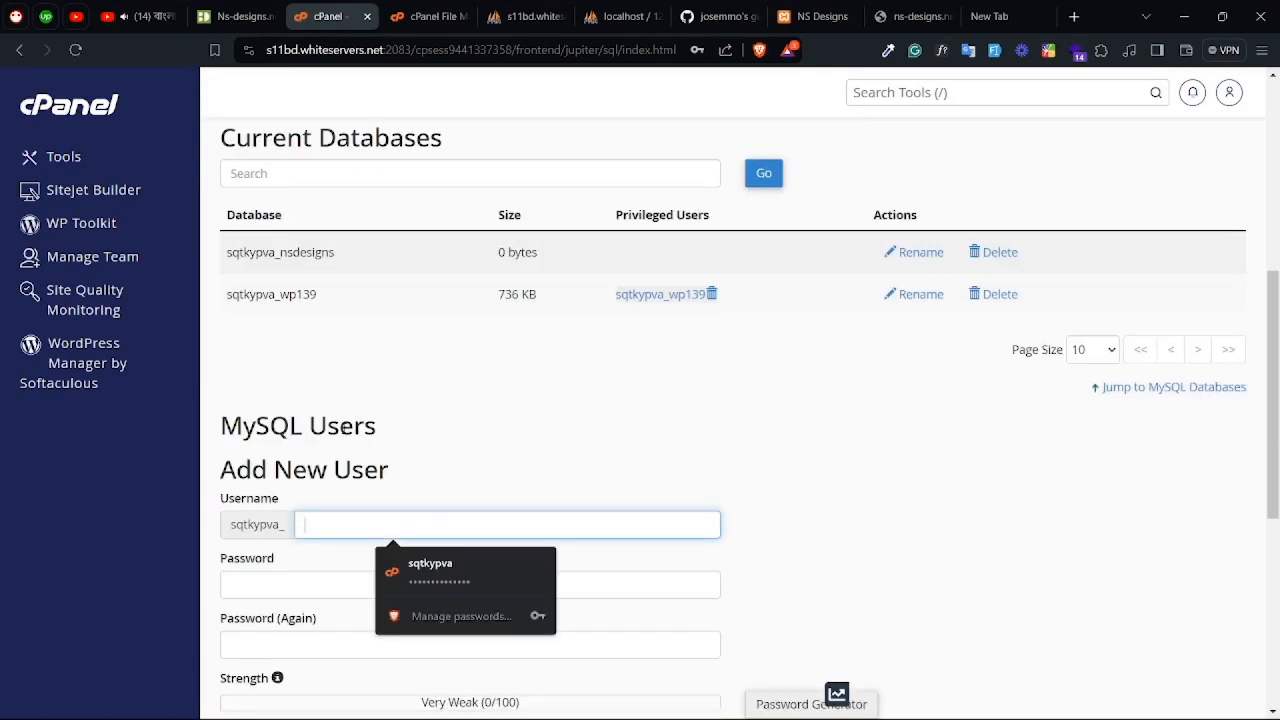
pyautogui.write('user')
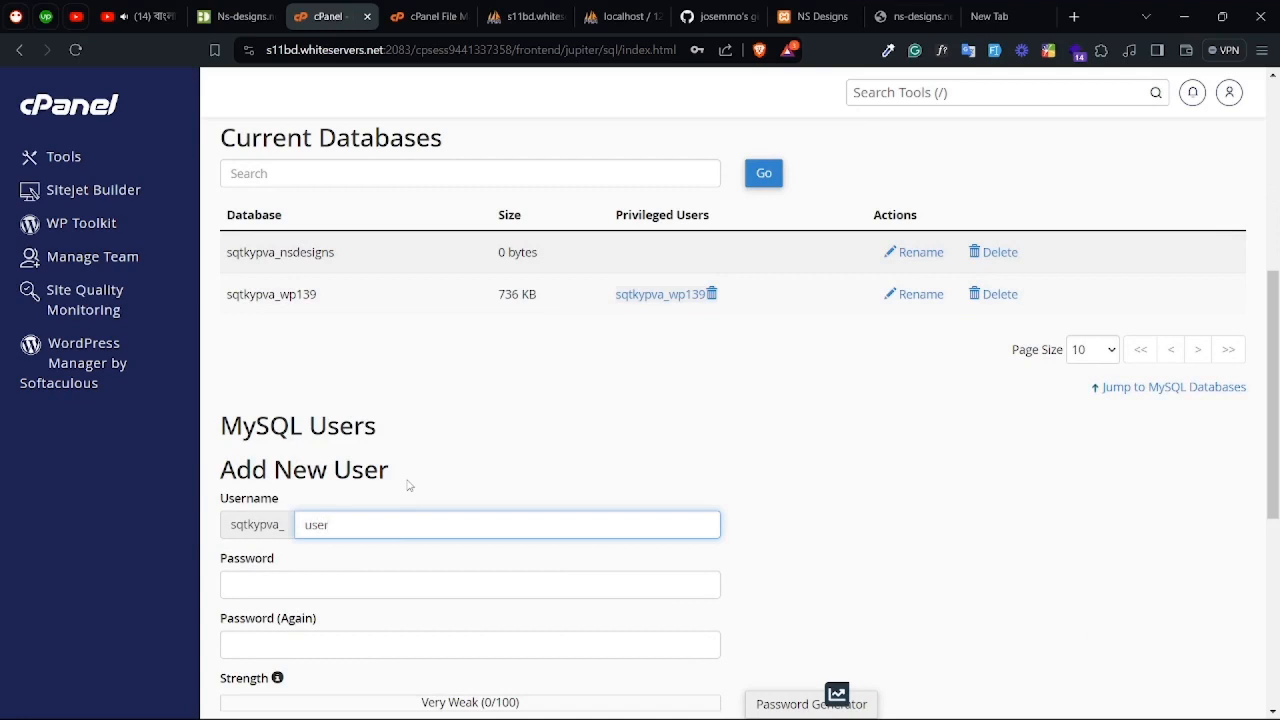
pyautogui.scroll(-1, 407, 486)
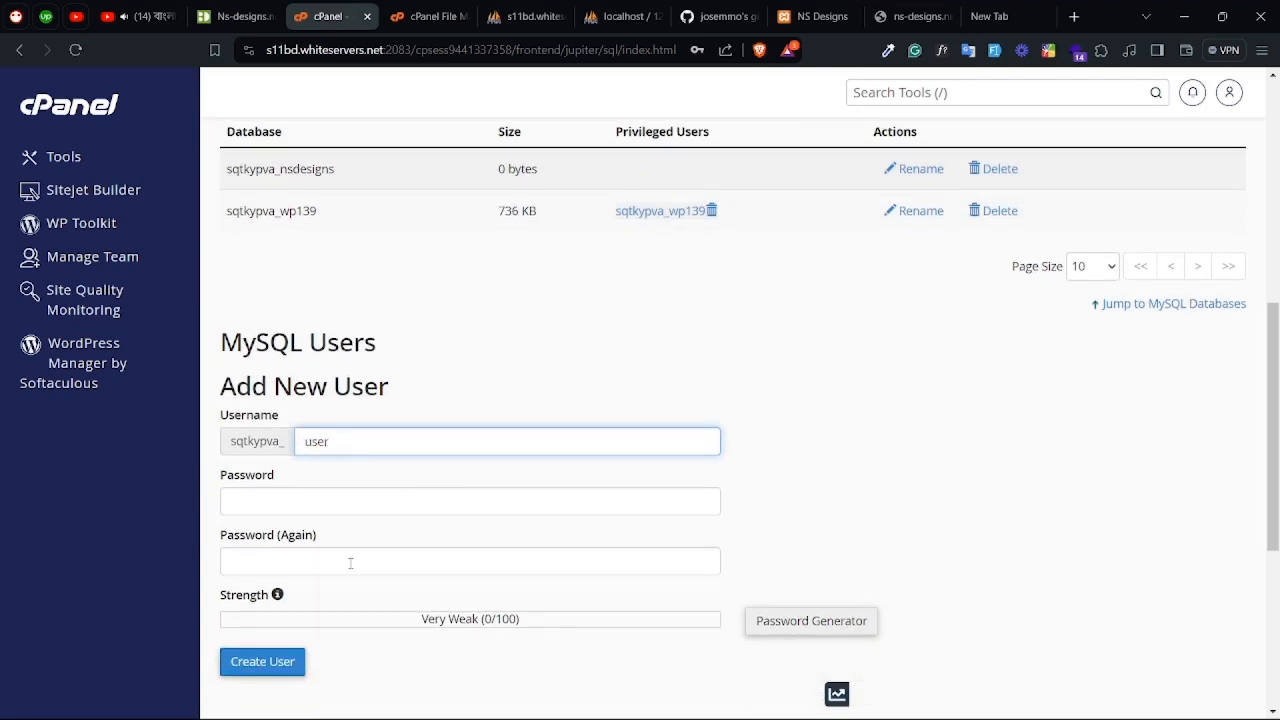
pyautogui.click(304, 441)
pyautogui.write('database')
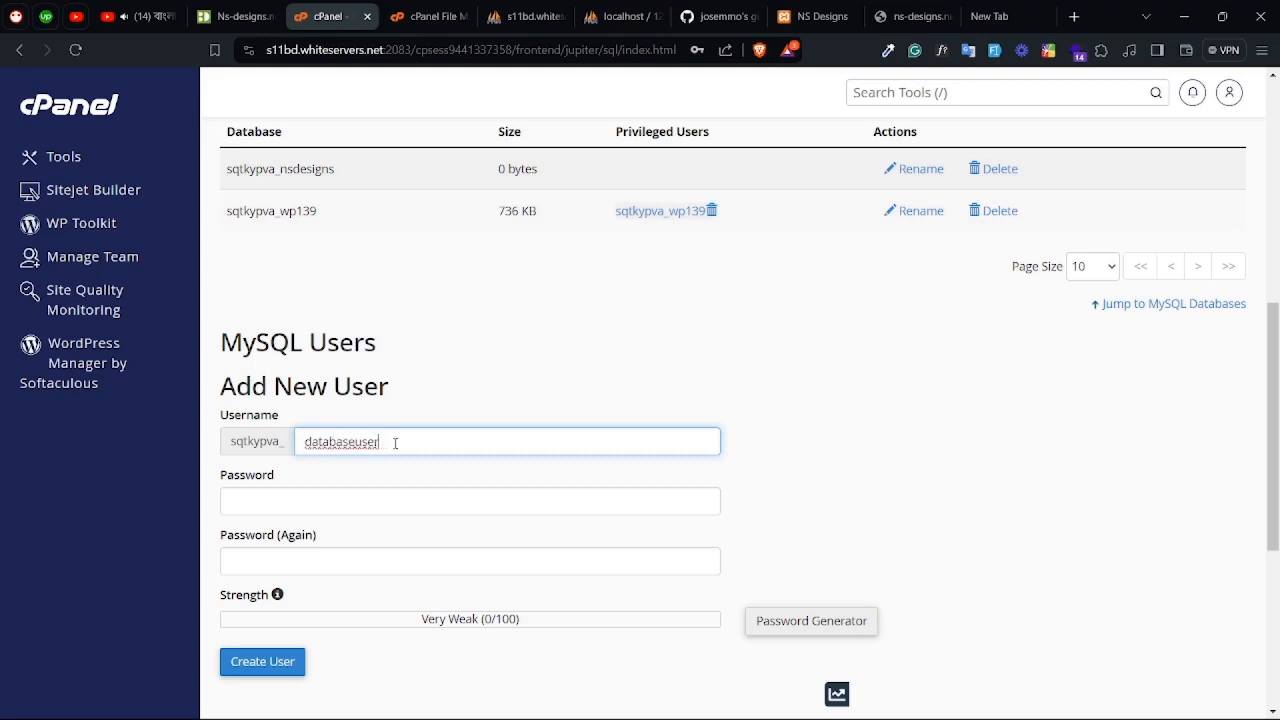
pyautogui.moveTo(396, 443); pyautogui.dragTo(293, 444)
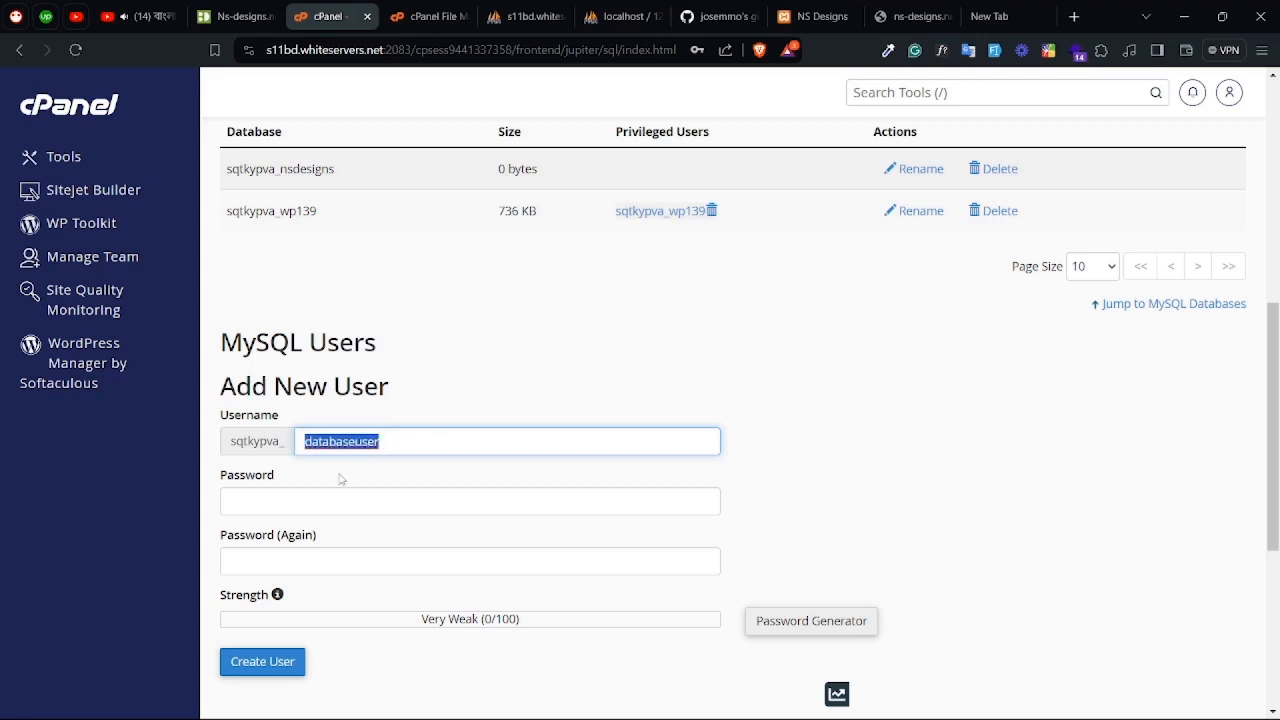
# Step: Generate a password for the new MySQL user, copy it and apply it to both password fields
pyautogui.click(255, 505)
pyautogui.click(756, 501)
pyautogui.scroll(-2, 586, 509)
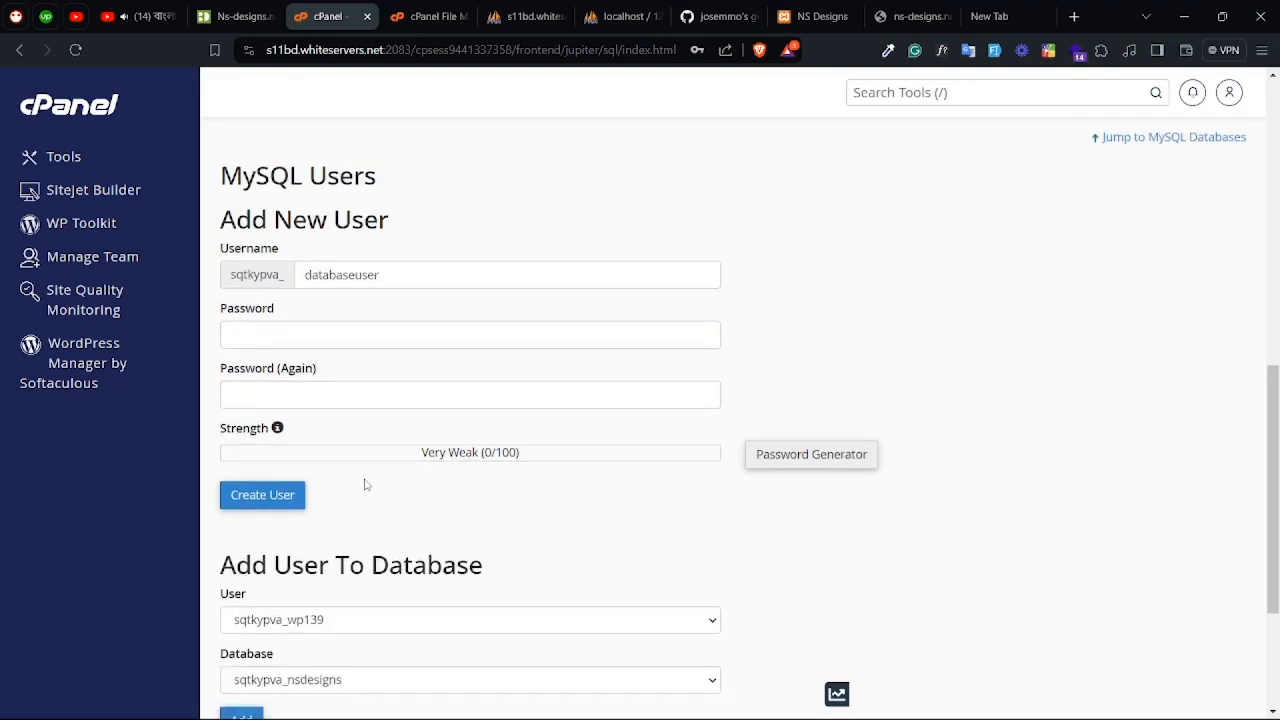
pyautogui.click(779, 454)
pyautogui.moveTo(572, 340); pyautogui.dragTo(487, 341)
pyautogui.hotkey('ctrl', 'c')
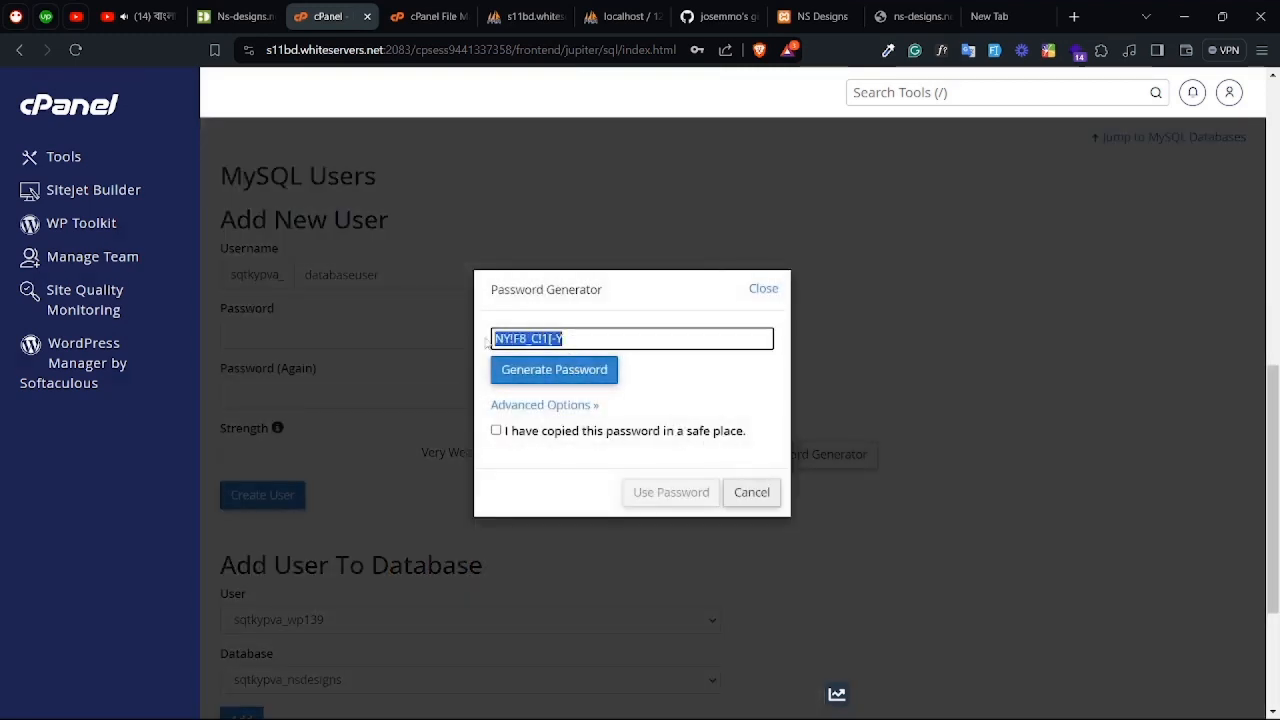
pyautogui.click(555, 432)
pyautogui.click(640, 491)
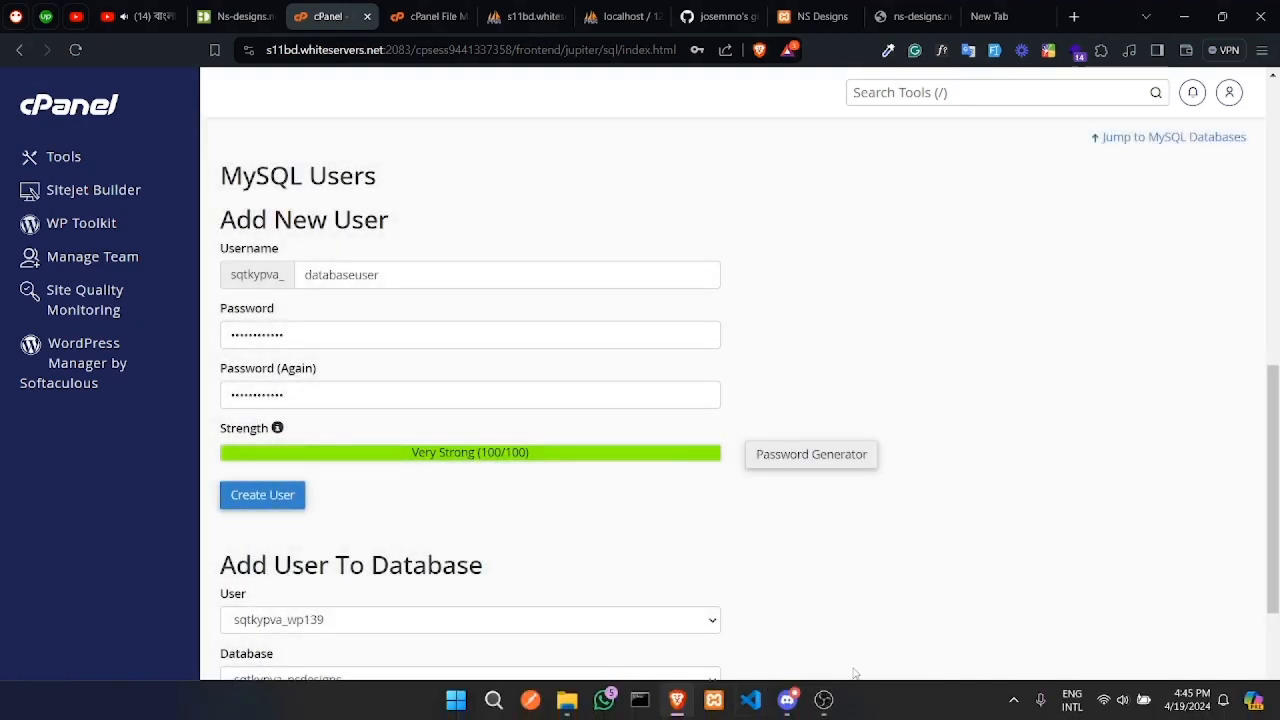
# Step: Switch to the desktop, create a new text document there with its default name and open it
pyautogui.click(1184, 16)
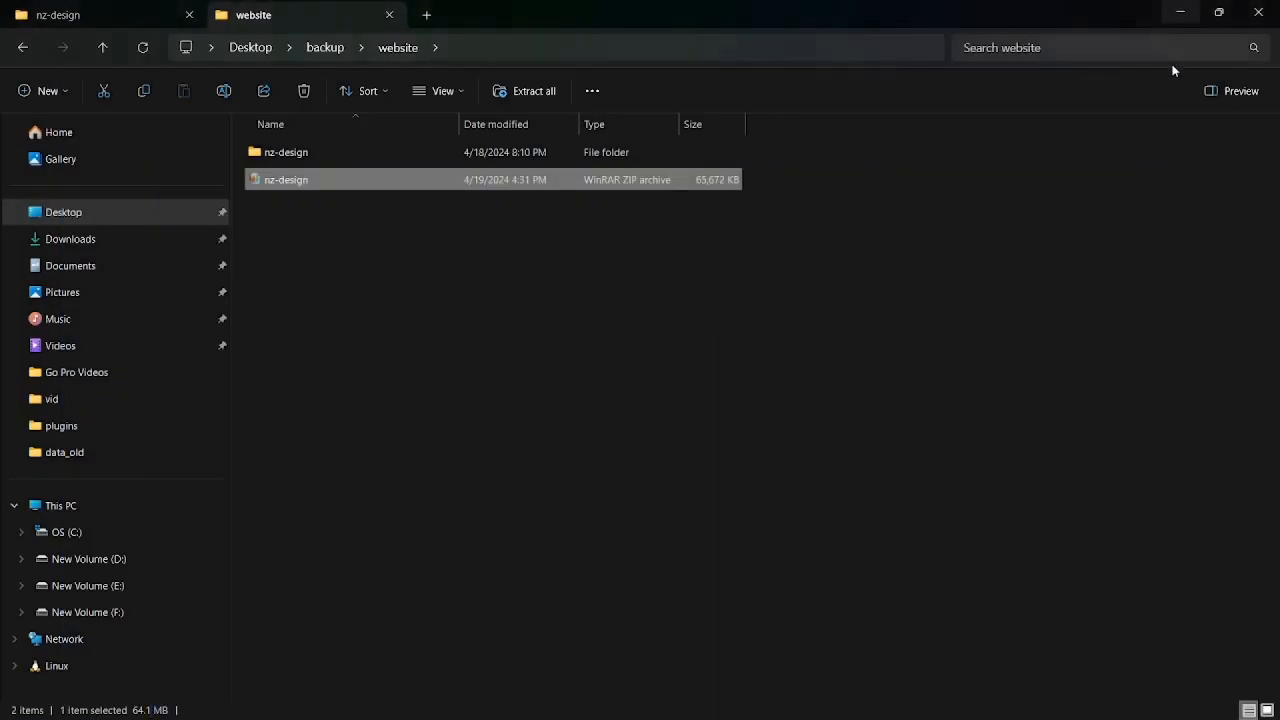
pyautogui.click(1176, 10)
pyautogui.rightClick(851, 192)
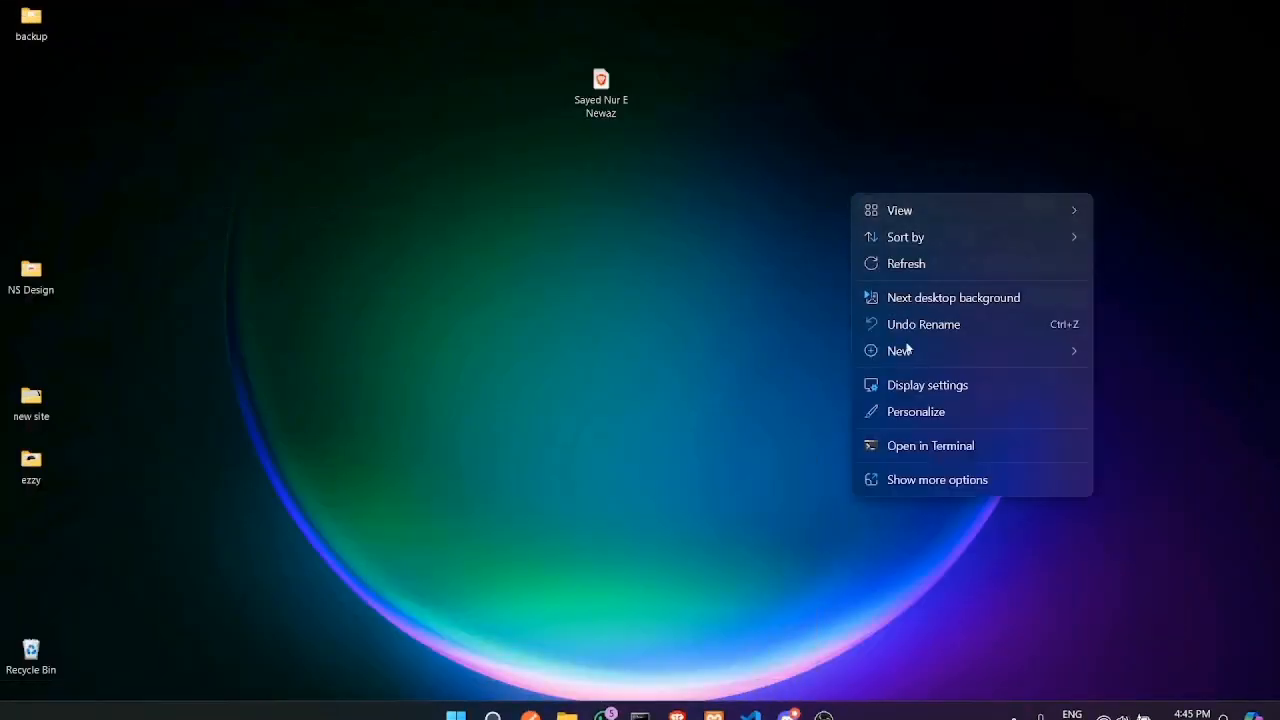
pyautogui.moveTo(944, 345)
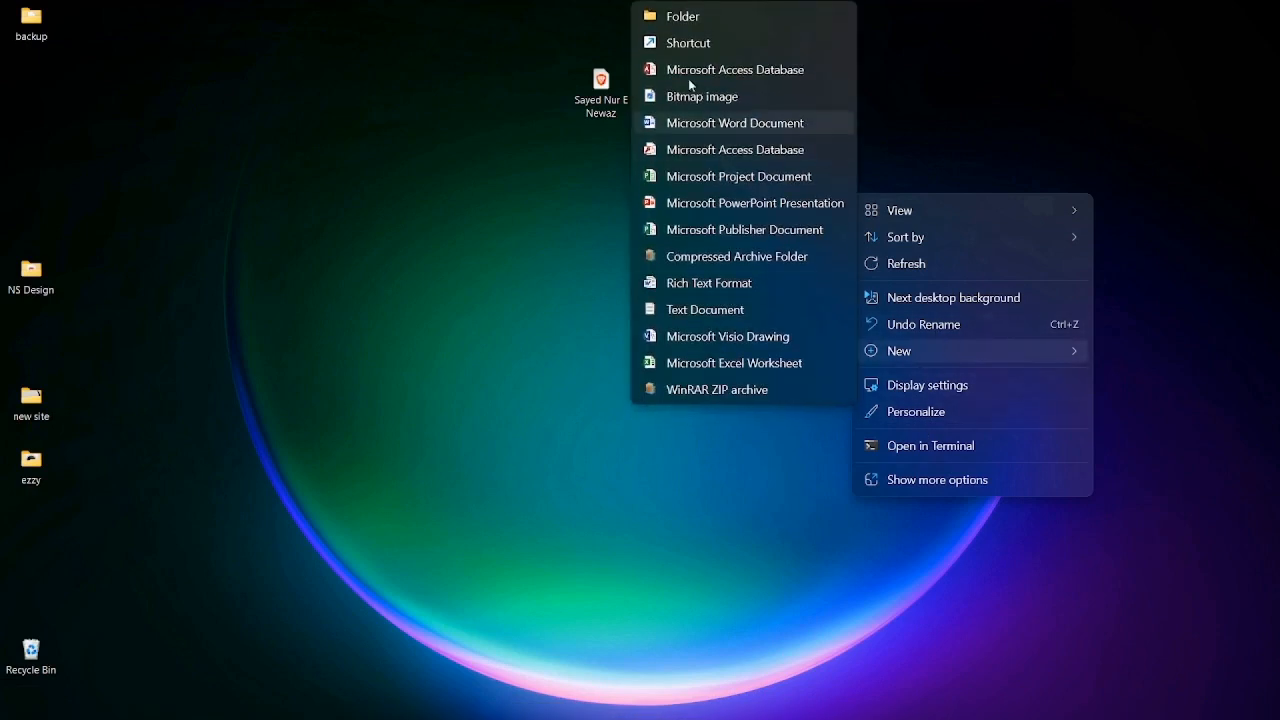
pyautogui.click(706, 310)
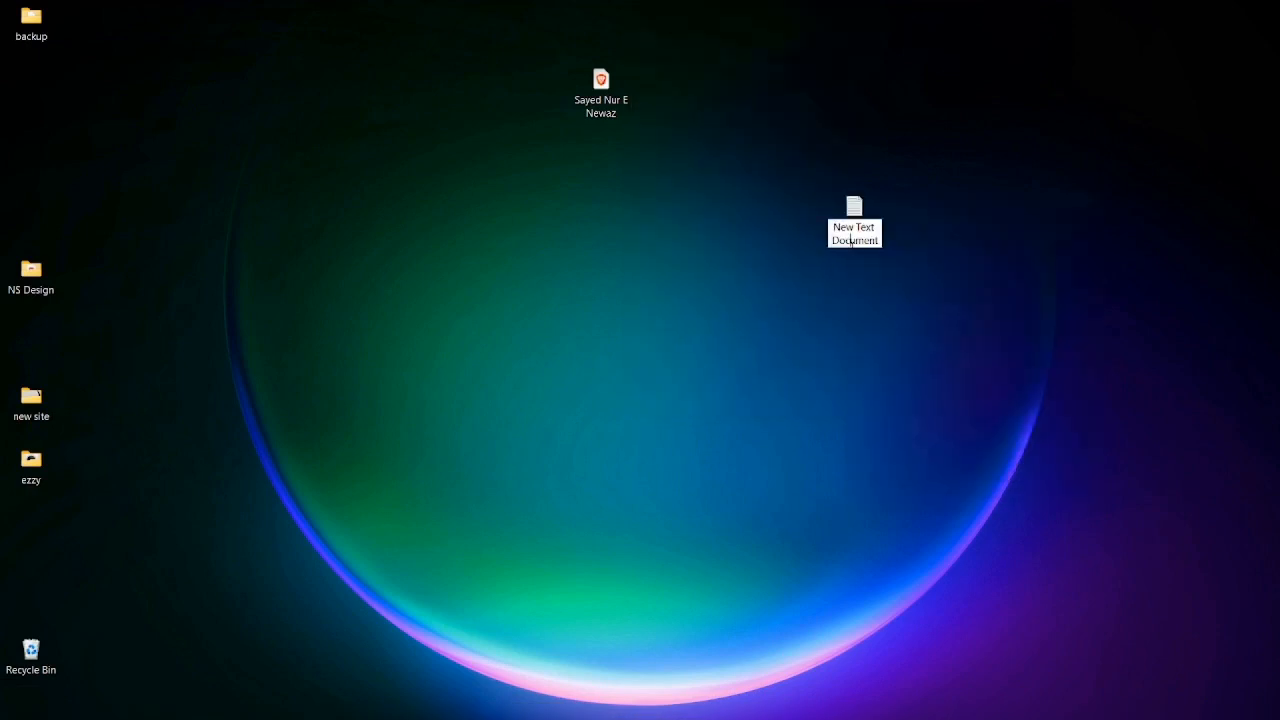
pyautogui.press('Return')
pyautogui.doubleClick(845, 232)
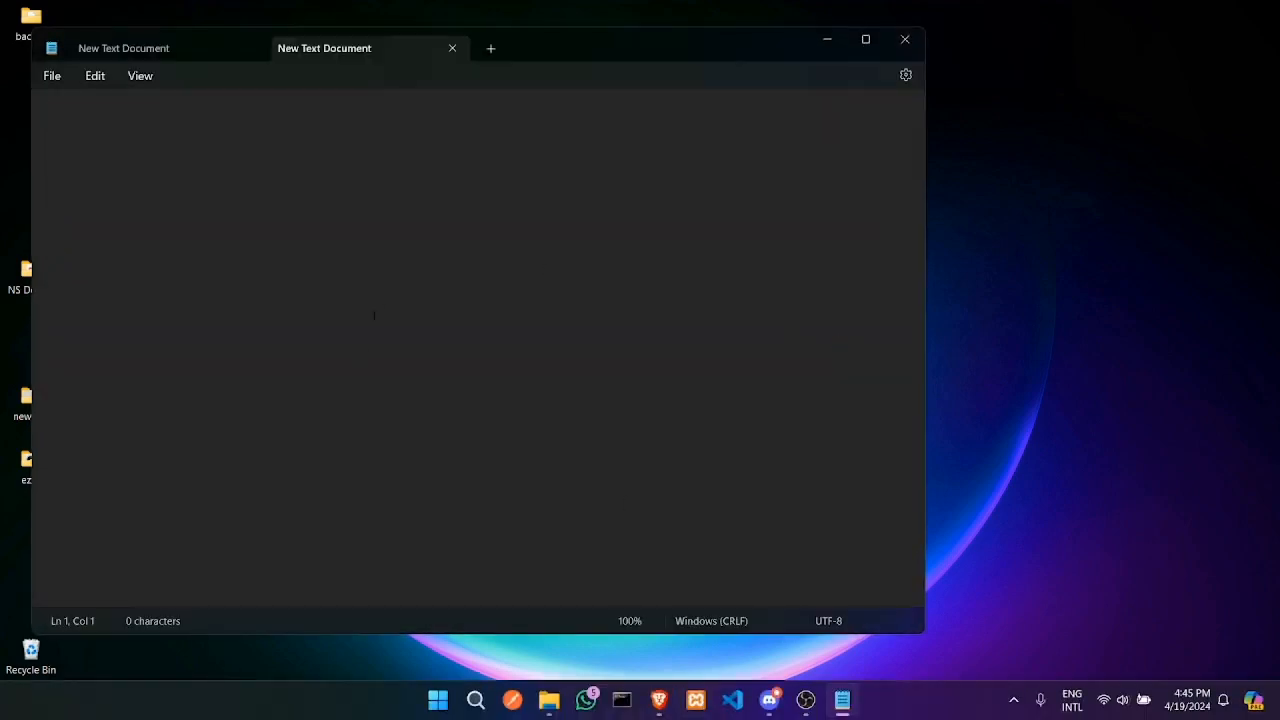
# Step: Record the copied database password in the text document after the label "database password:"
pyautogui.click(660, 700)
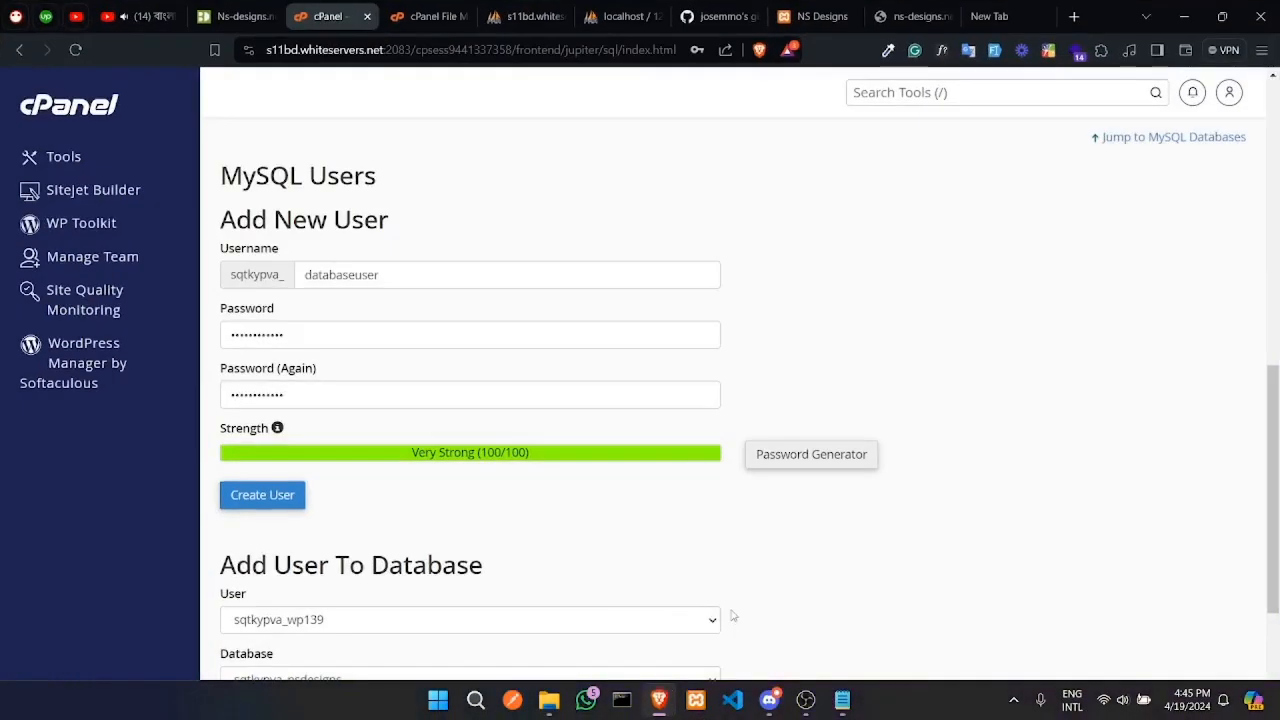
pyautogui.click(842, 700)
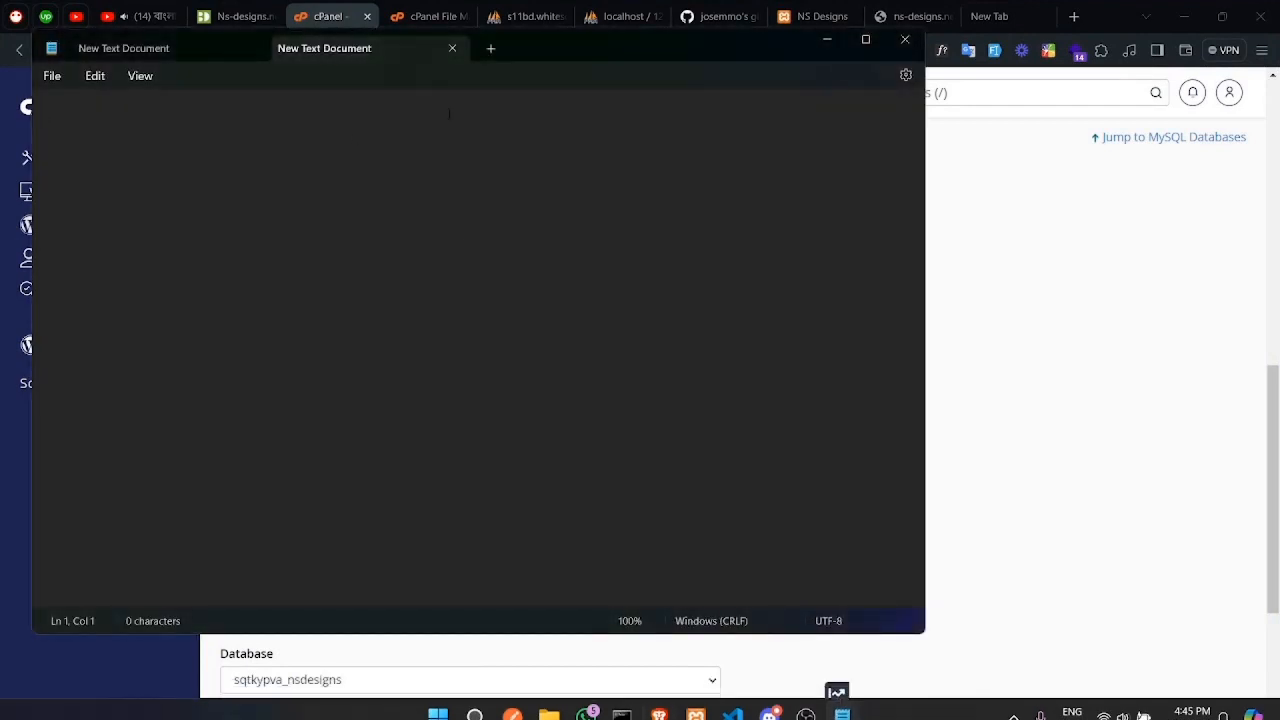
pyautogui.moveTo(541, 50); pyautogui.dragTo(724, 128)
pyautogui.write('d')
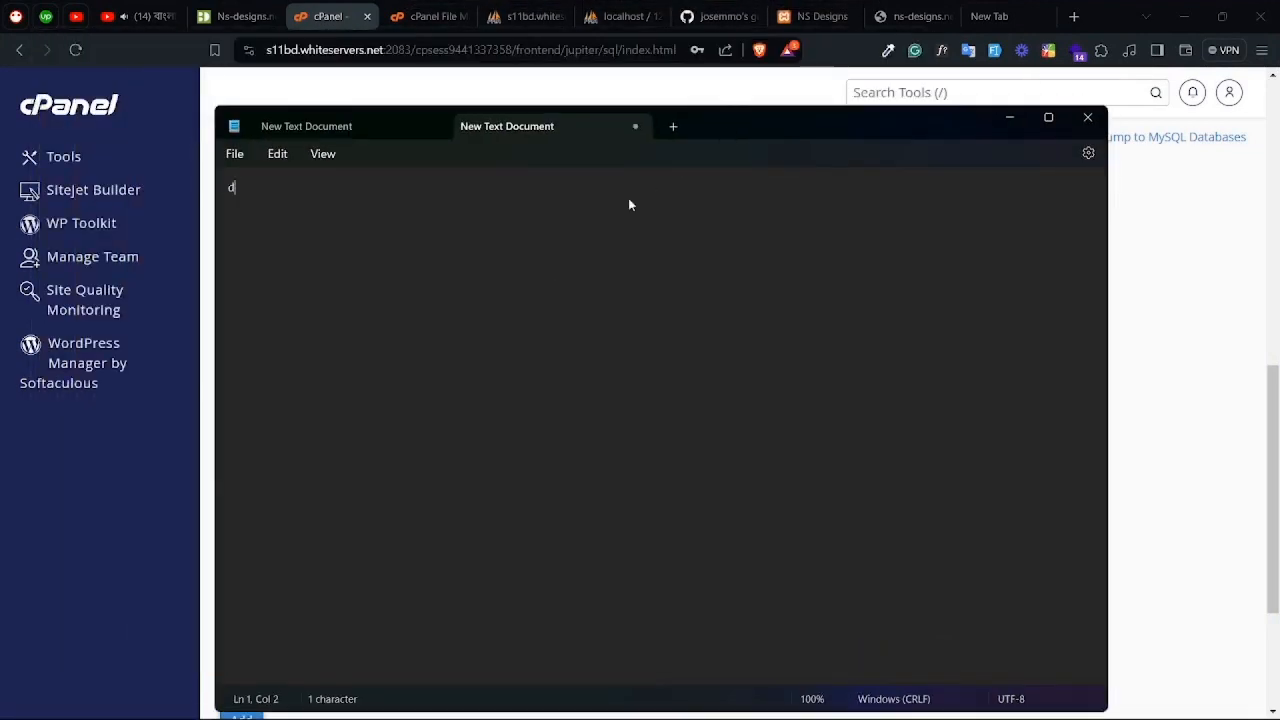
pyautogui.write('atabase password:')
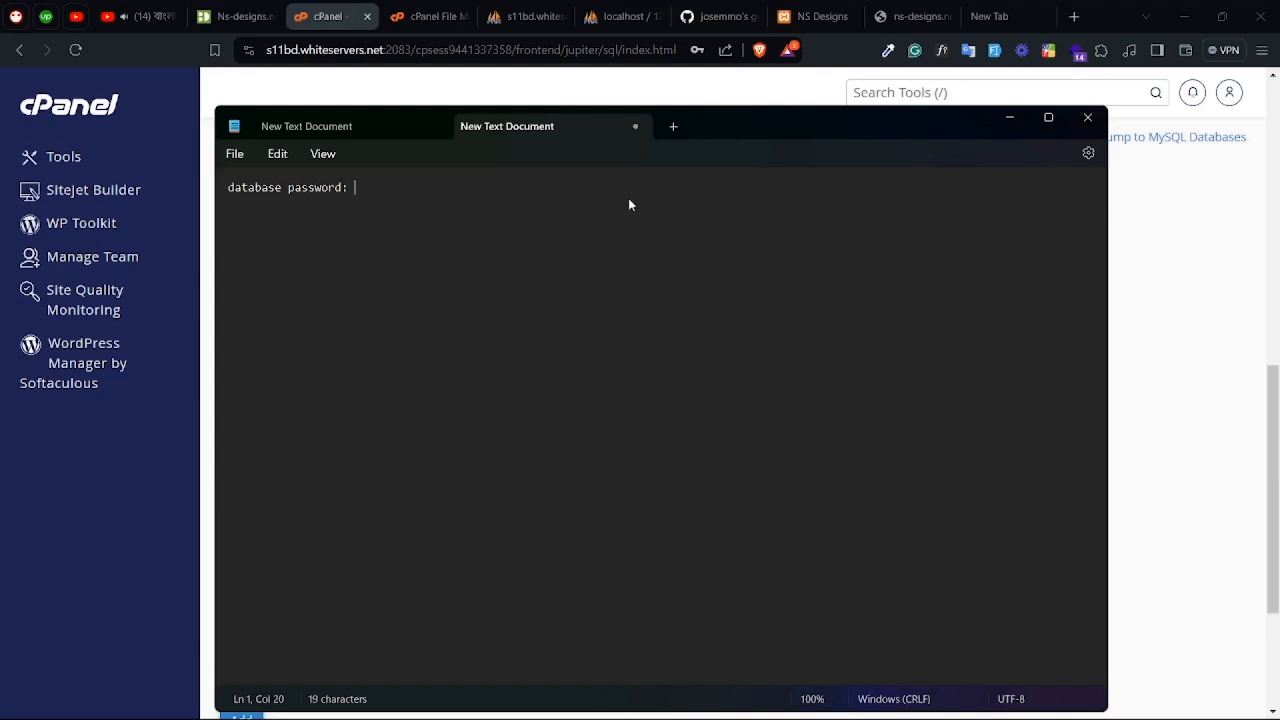
pyautogui.hotkey('ctrl', 'v')
pyautogui.press('Return')
# Step: Add the label "database username:" on the document's second line and return to the cPanel page
pyautogui.write('databas')
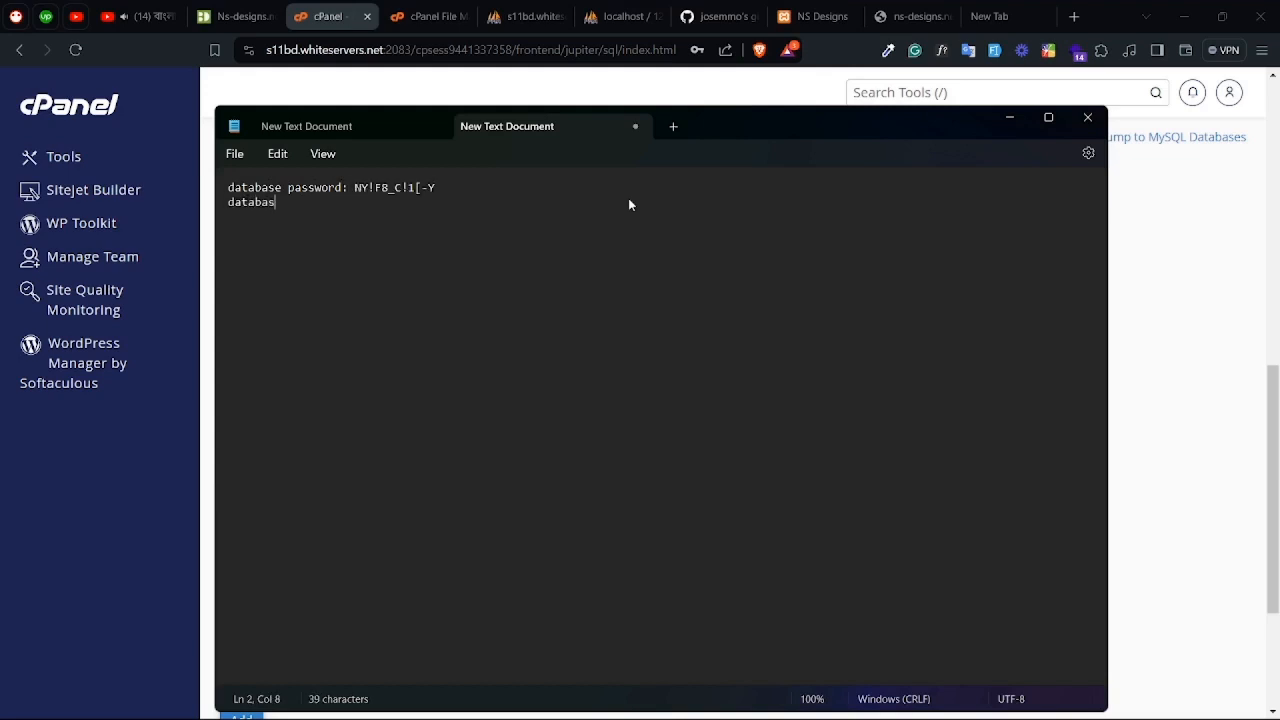
pyautogui.write('e userna,e')
pyautogui.press('BackSpace')
pyautogui.press('BackSpace')
pyautogui.write('me:')
pyautogui.click(1010, 118)
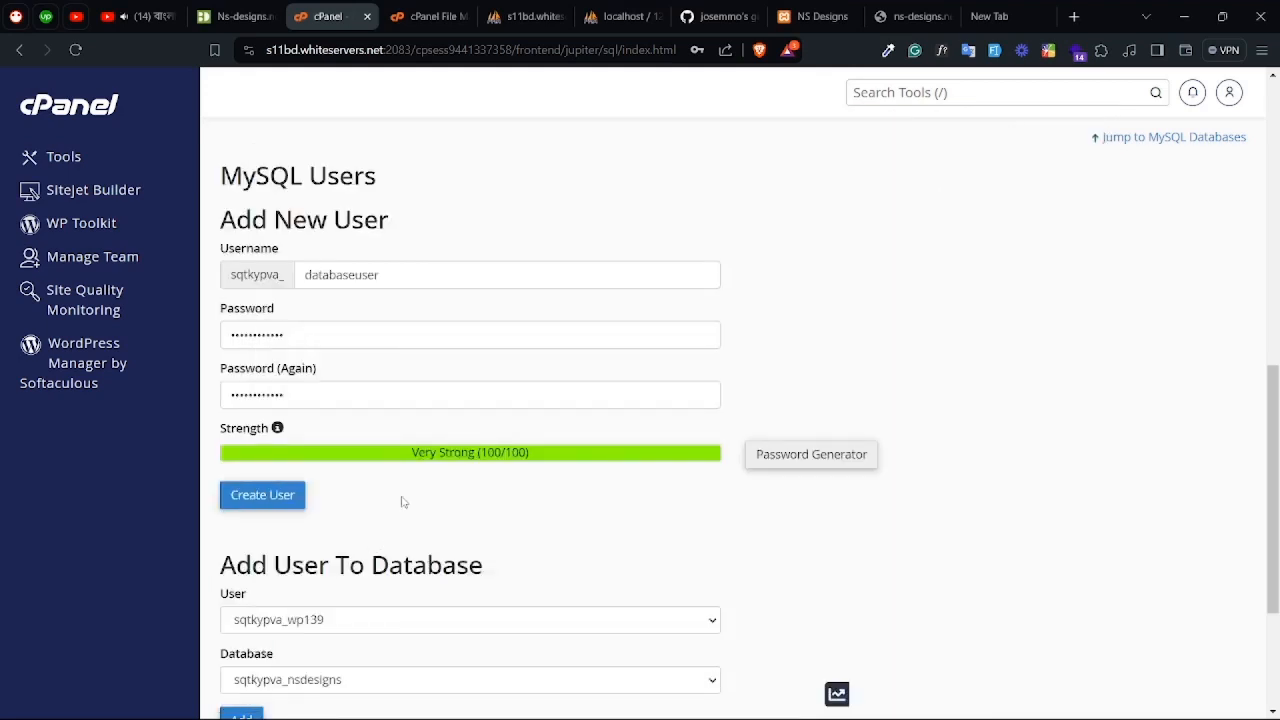
# Step: Copy the username prefix from cPanel, complete the database username entry in the text document with databaseuser, and save the document
pyautogui.scroll(2, 365, 516)
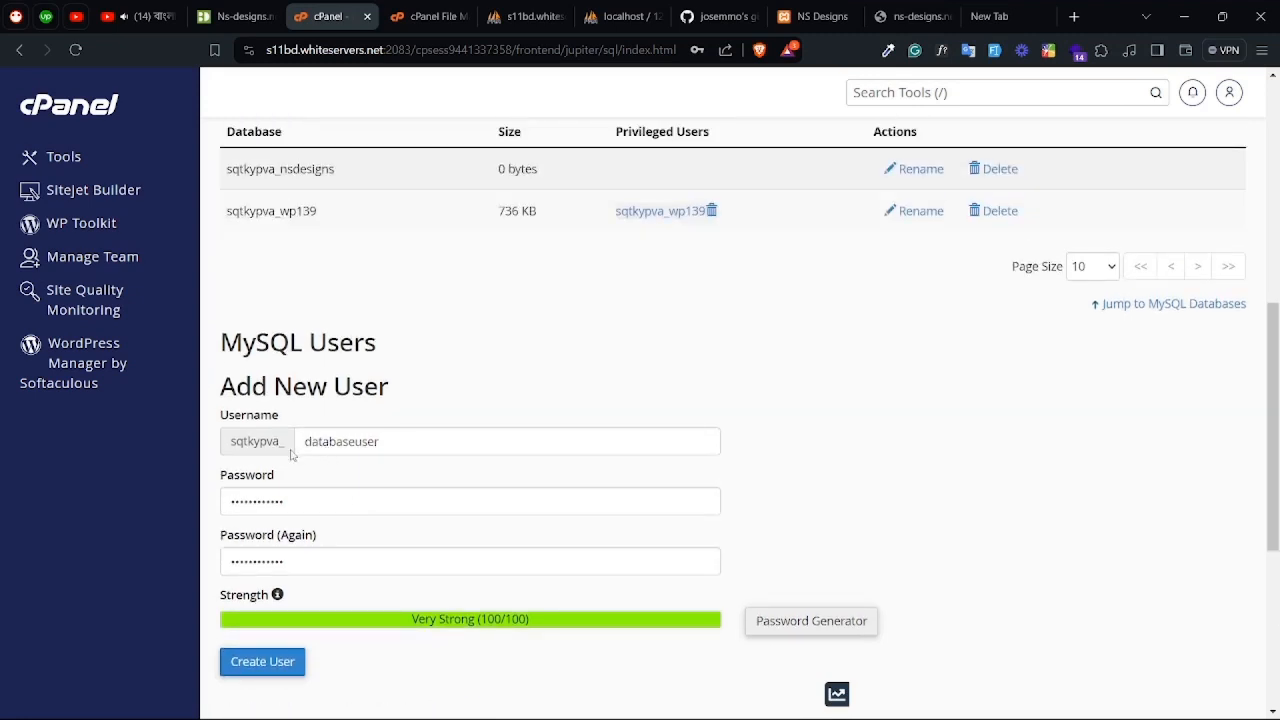
pyautogui.moveTo(228, 447); pyautogui.dragTo(417, 443)
pyautogui.hotkey('ctrl', 'c')
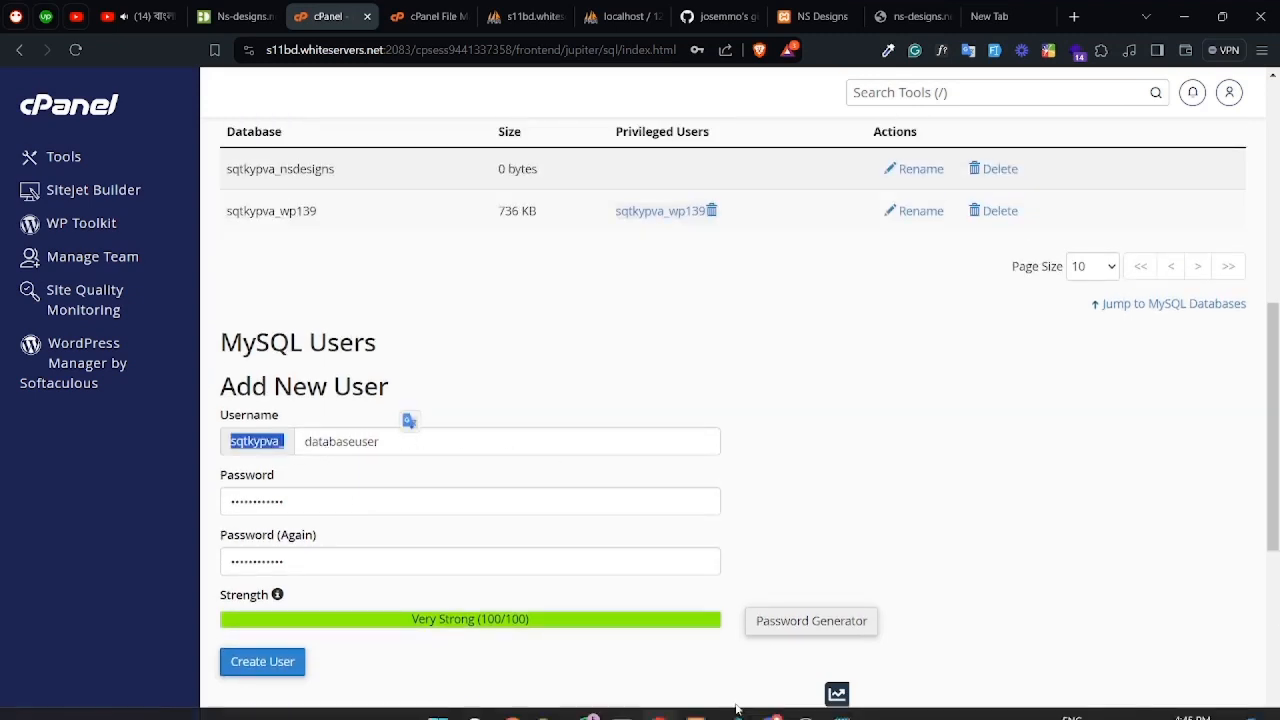
pyautogui.click(842, 700)
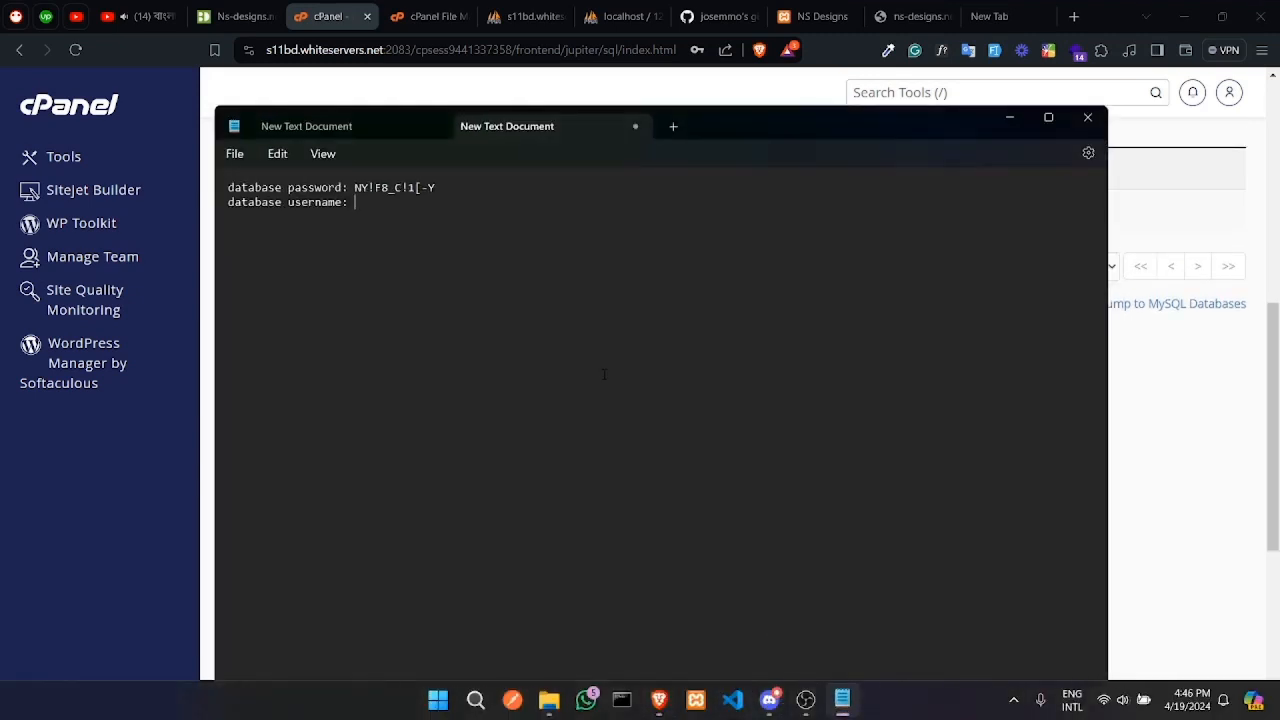
pyautogui.hotkey('ctrl', 'v')
pyautogui.write('data')
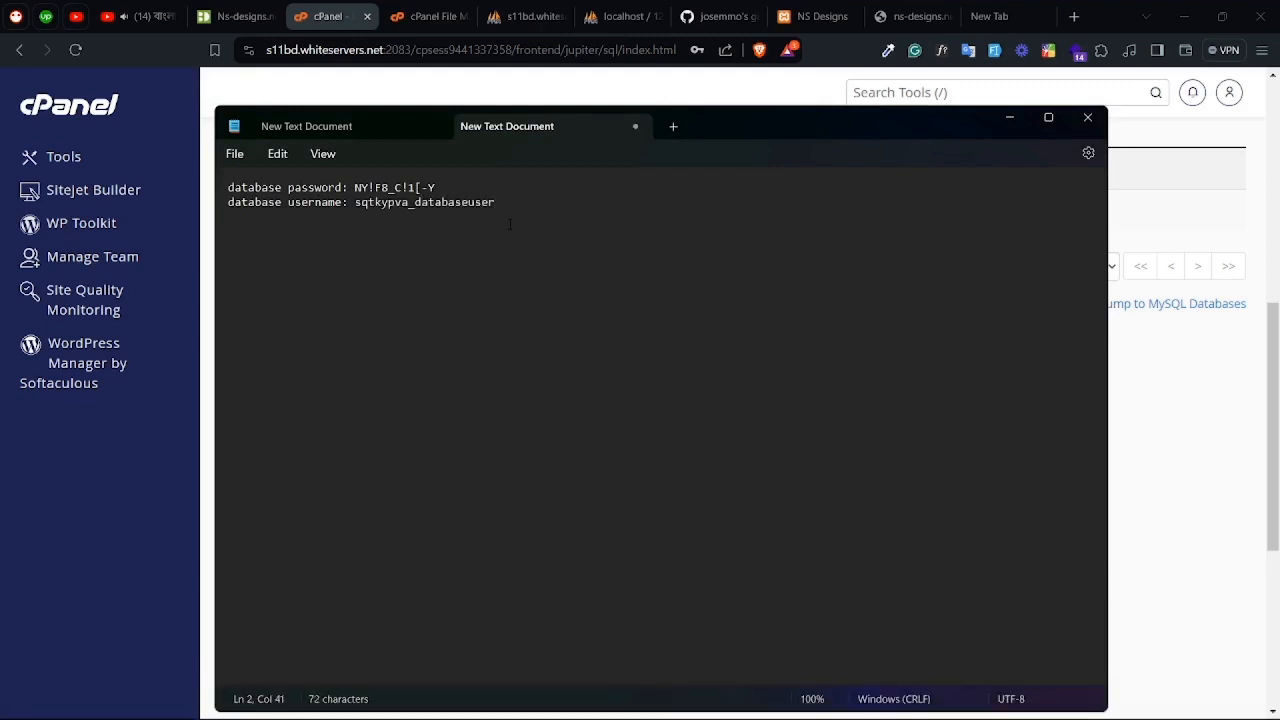
pyautogui.hotkey('ctrl', 's')
# Step: Create the MySQL user databaseuser, save its login in the browser and return to the MySQL Databases page
pyautogui.click(1009, 118)
pyautogui.scroll(-2, 730, 365)
pyautogui.click(298, 498)
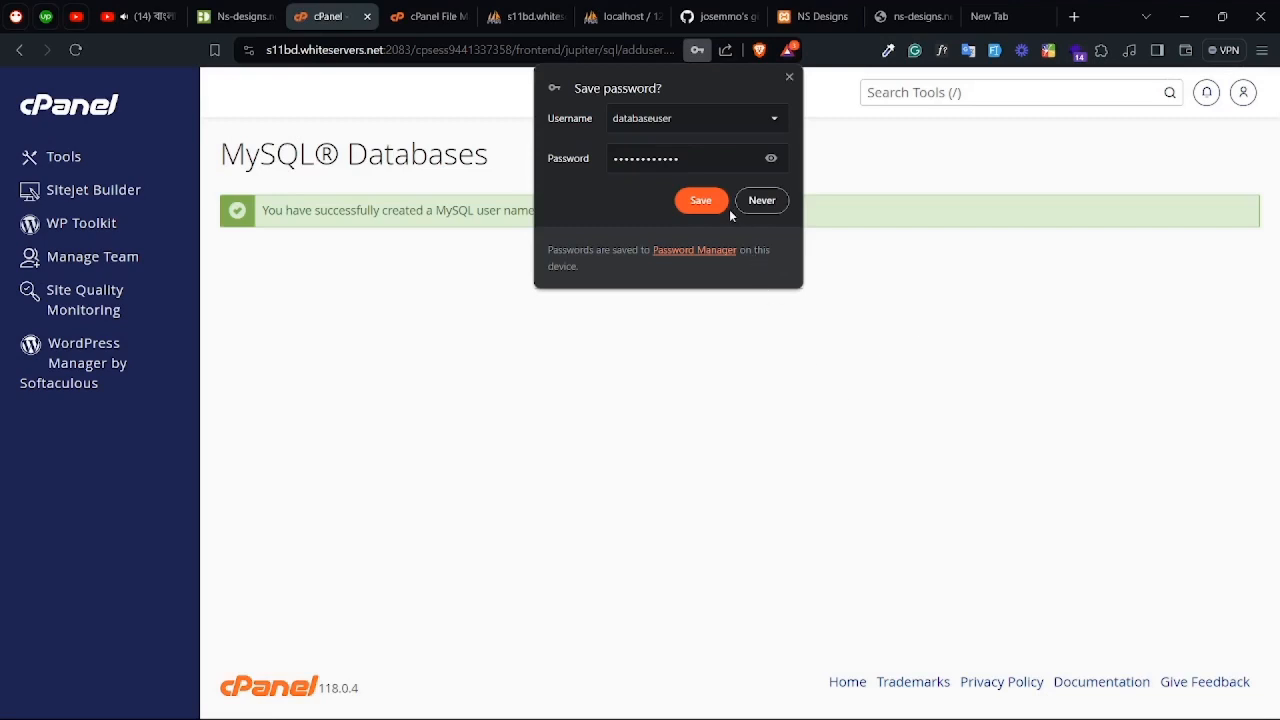
pyautogui.click(710, 203)
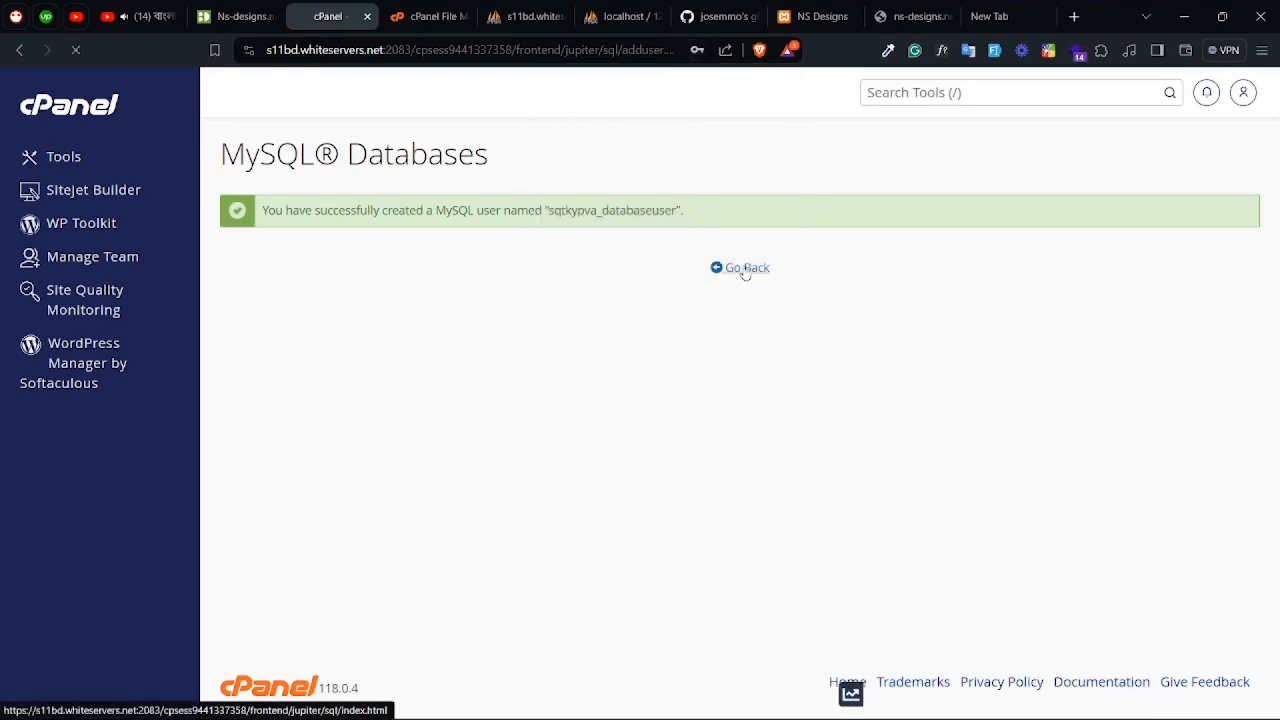
pyautogui.click(744, 272)
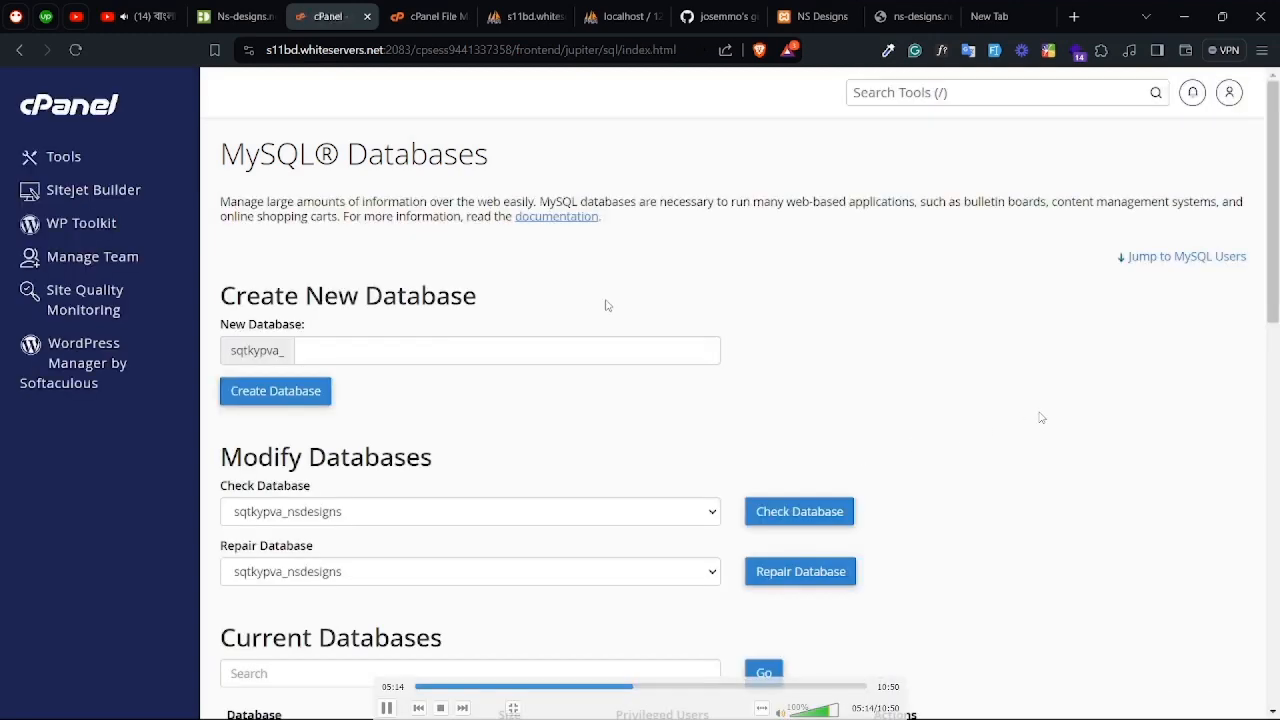
# Step: Add the user databaseuser to the nsdesigns database under Add User To Database
pyautogui.scroll(-5, 529, 383)
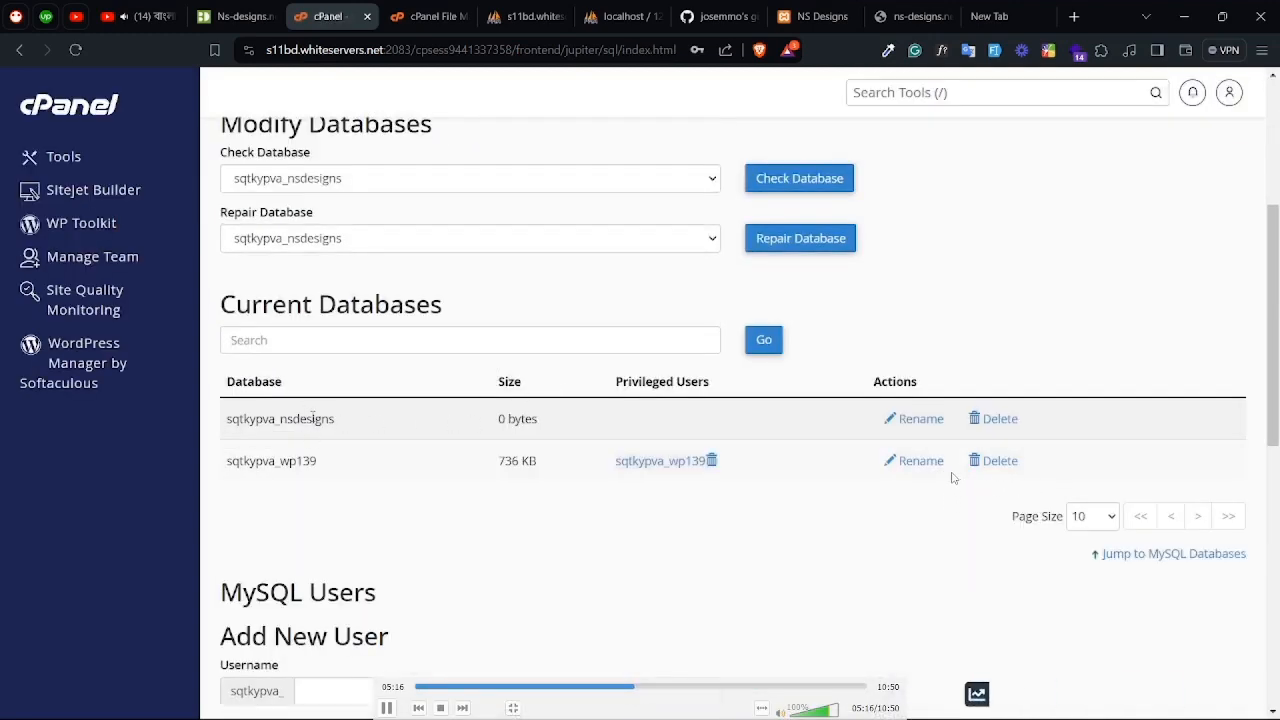
pyautogui.scroll(-7, 953, 482)
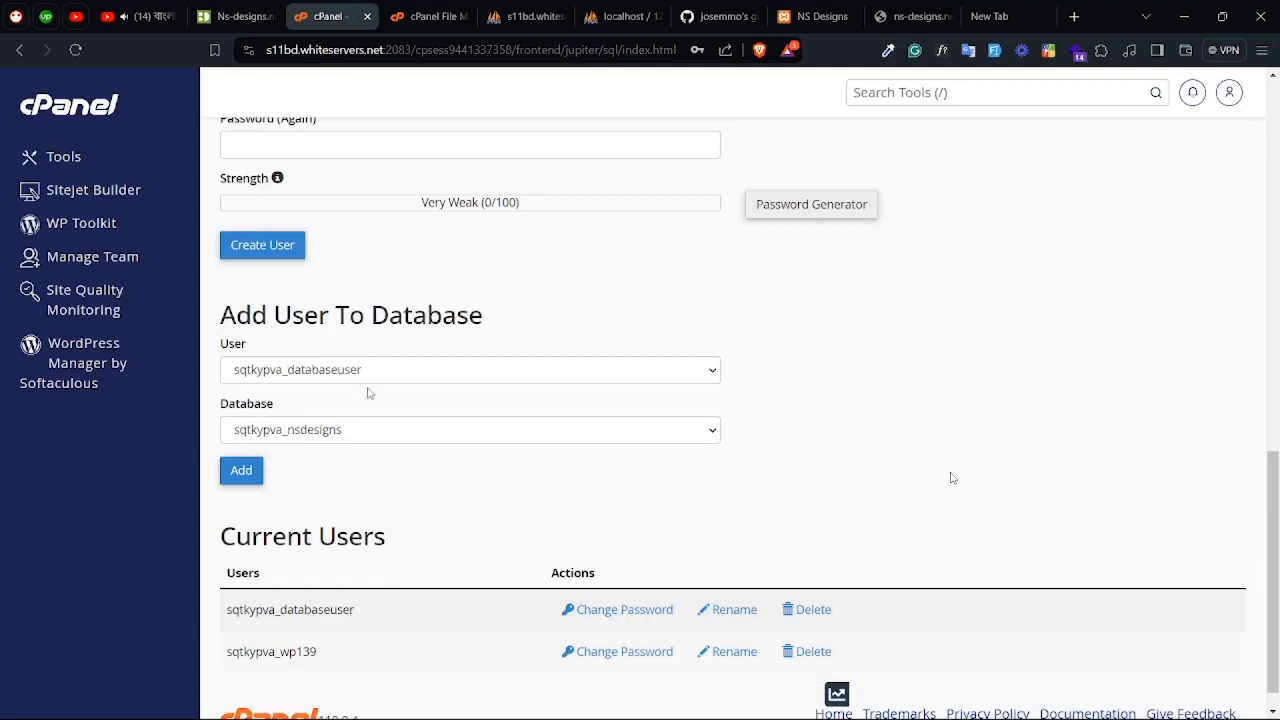
pyautogui.click(368, 372)
pyautogui.click(371, 397)
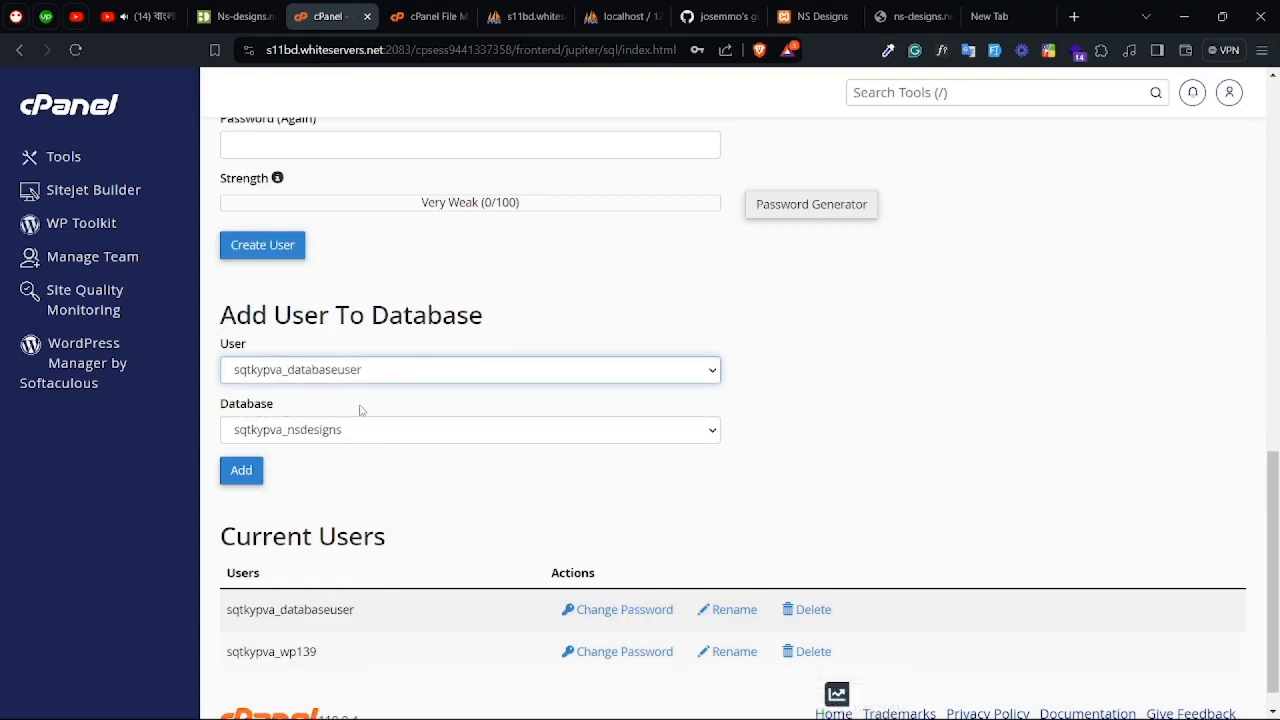
pyautogui.click(357, 428)
pyautogui.click(345, 455)
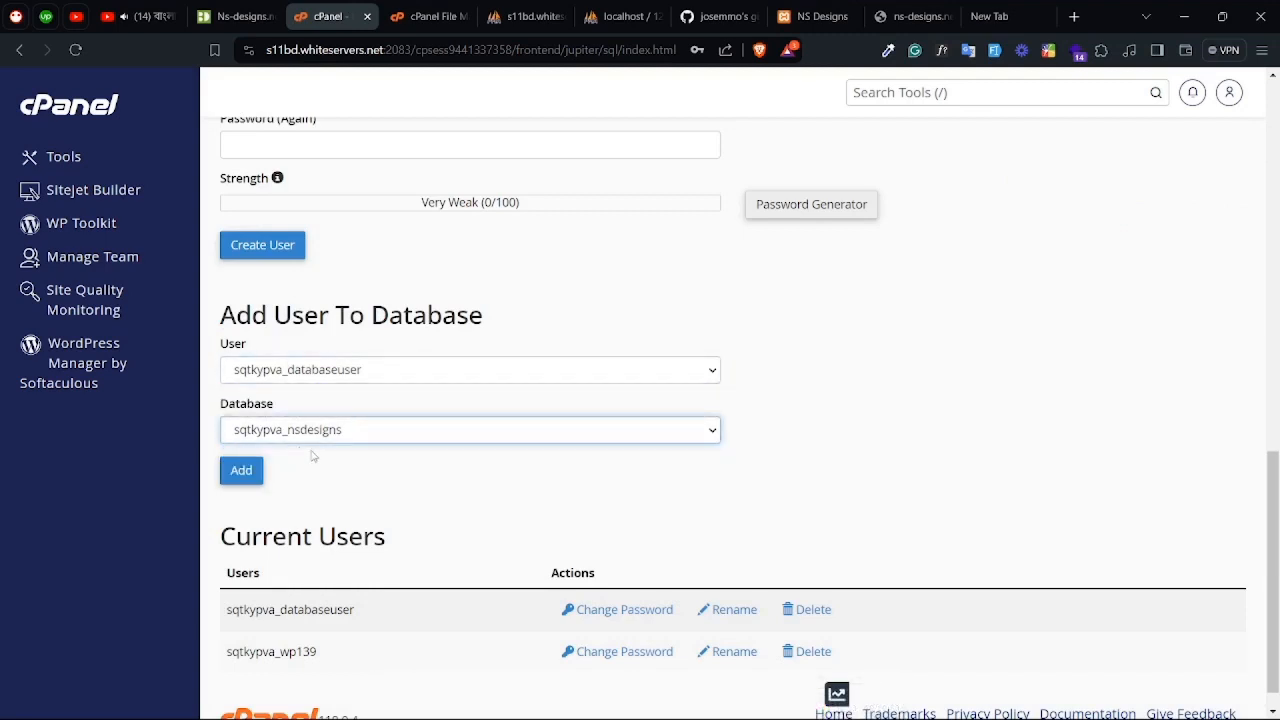
pyautogui.scroll(-1, 546, 506)
pyautogui.scroll(8, 651, 520)
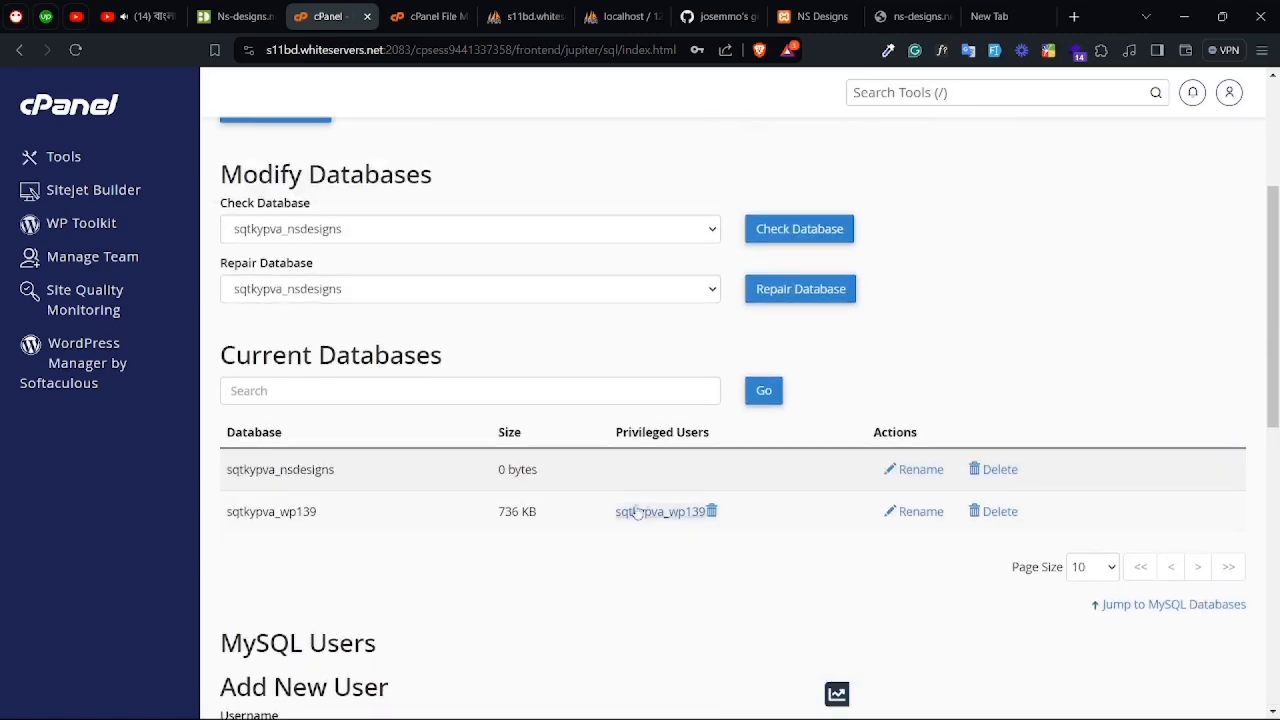
pyautogui.scroll(-8, 578, 513)
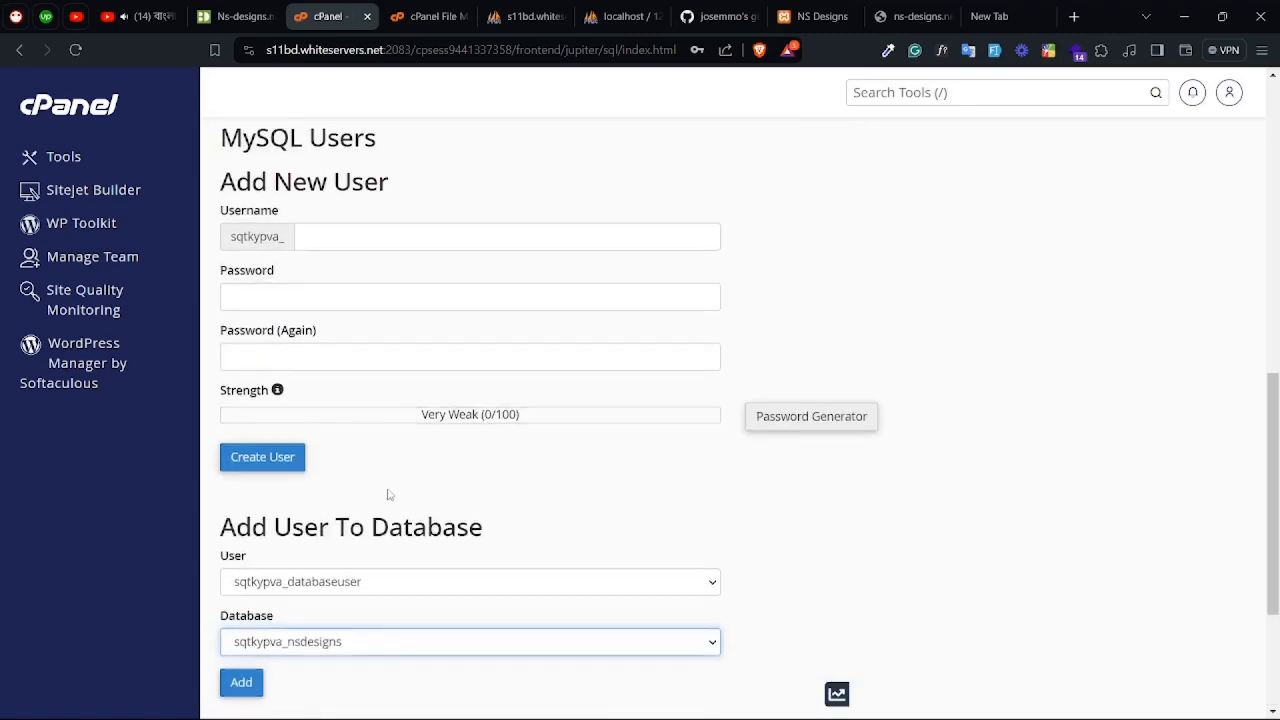
pyautogui.click(243, 440)
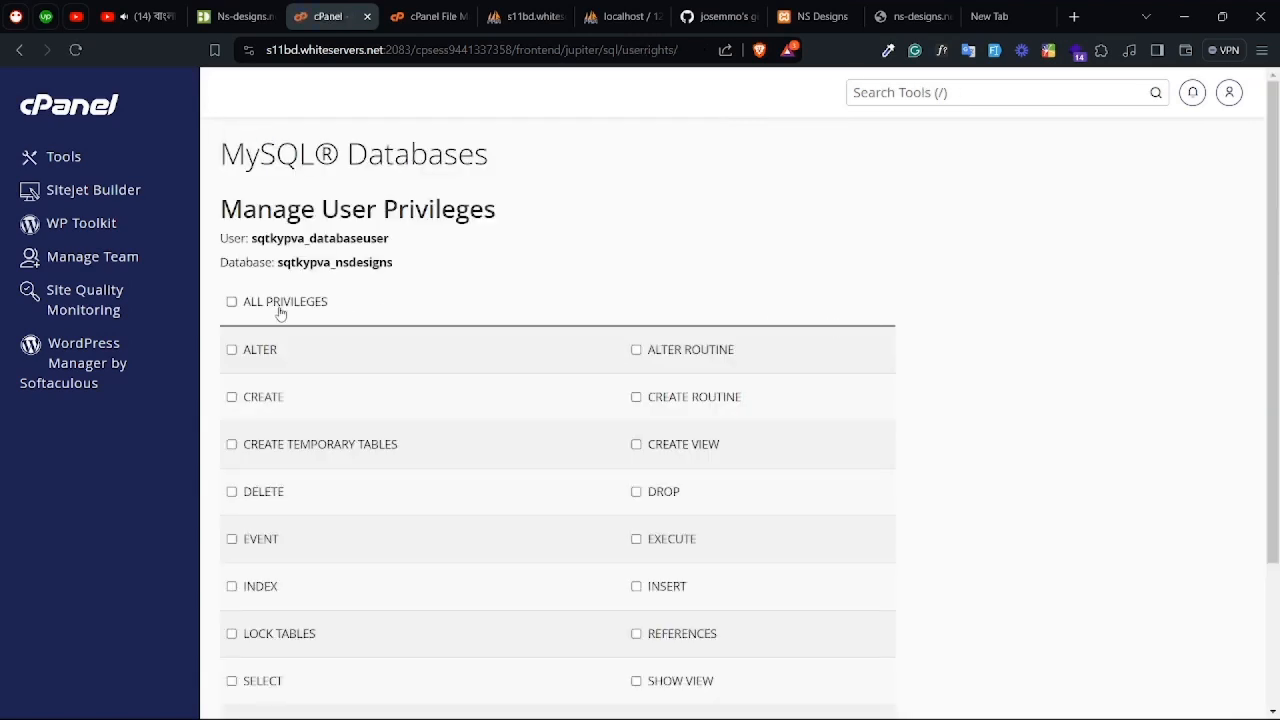
# Step: Grant databaseuser all privileges on the nsdesigns database and save the changes
pyautogui.click(277, 303)
pyautogui.scroll(-1, 703, 393)
pyautogui.scroll(-2, 703, 393)
pyautogui.click(289, 592)
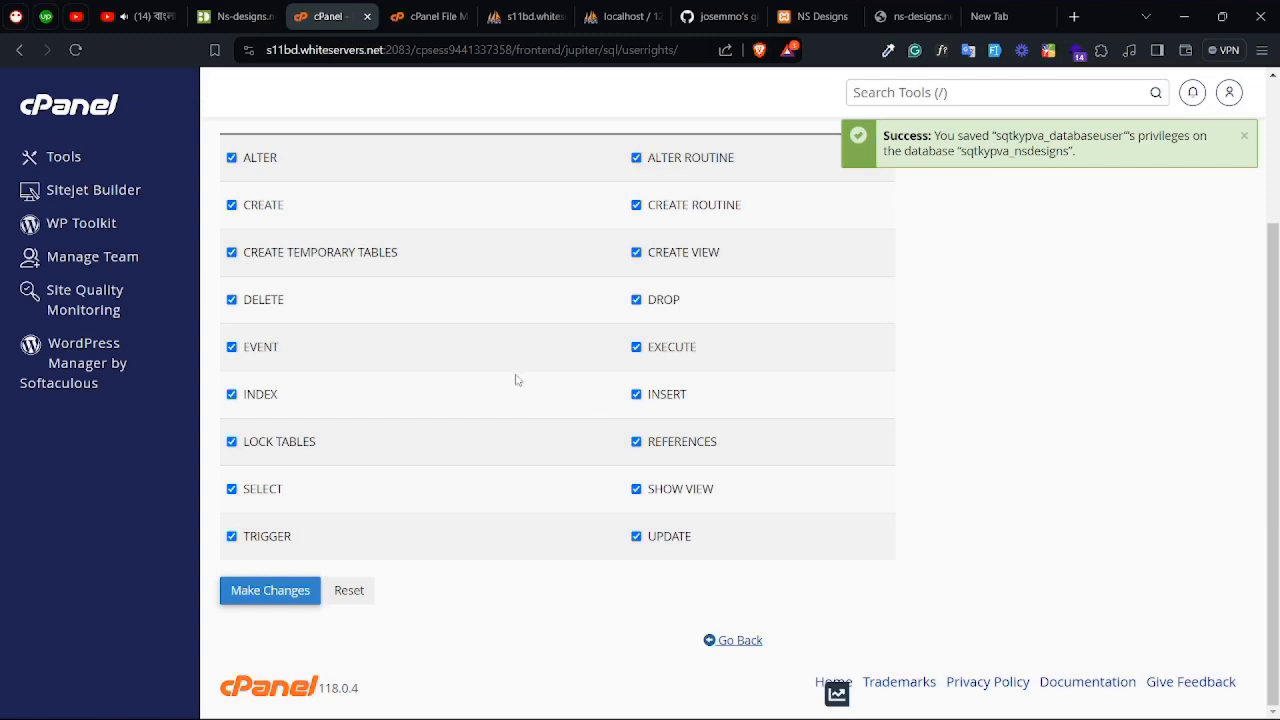
# Step: Return to the MySQL Databases page and check the privileged user listed for the nsdesigns database
pyautogui.click(742, 640)
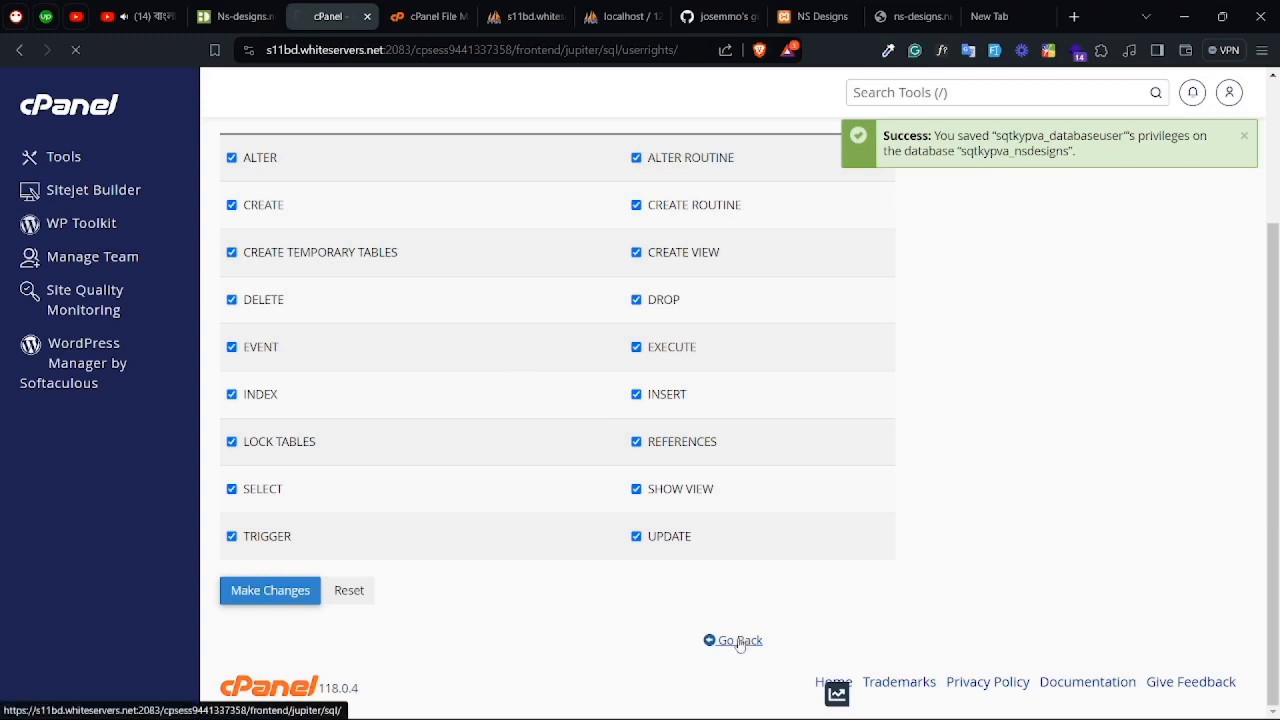
pyautogui.scroll(-2, 774, 503)
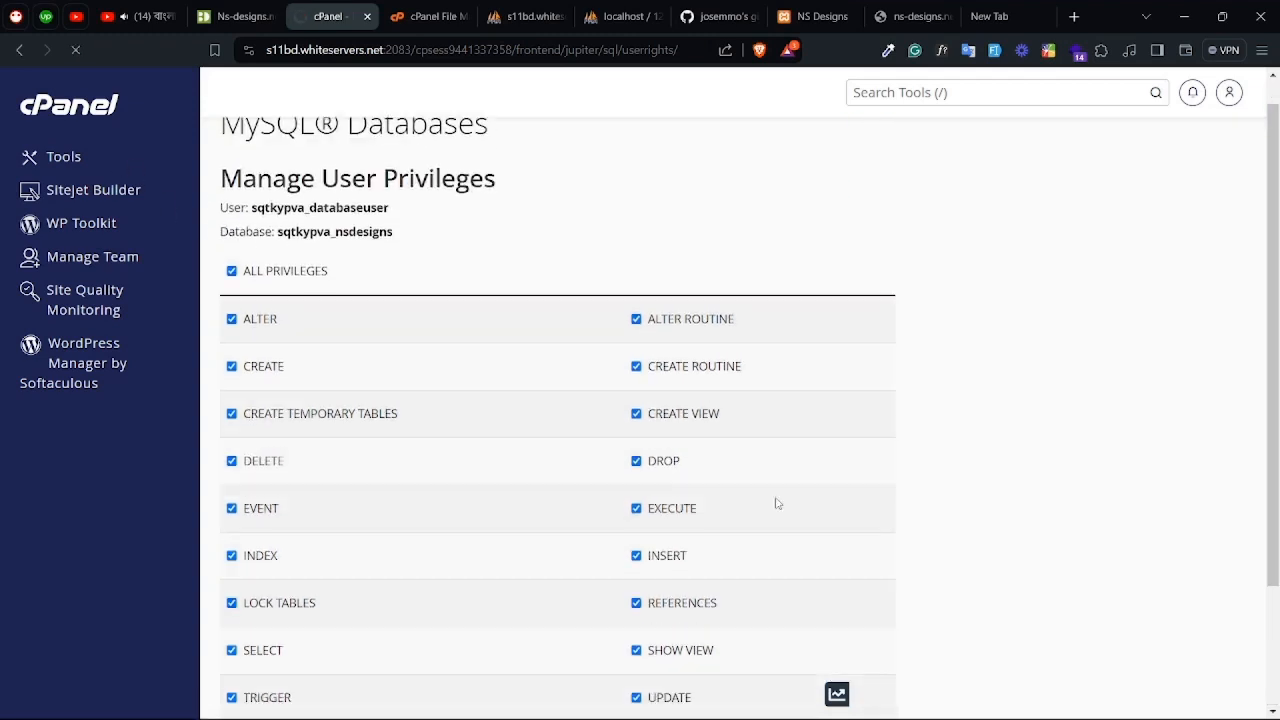
pyautogui.scroll(-8, 814, 451)
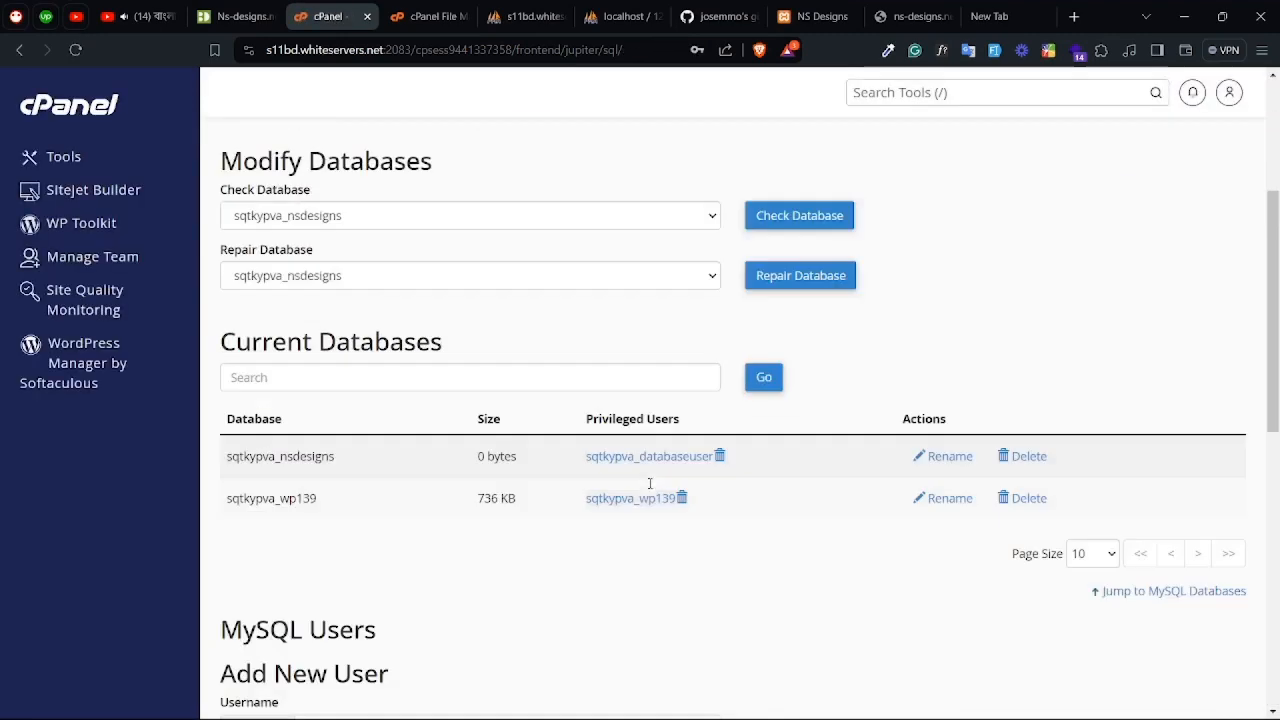
pyautogui.scroll(3, 654, 486)
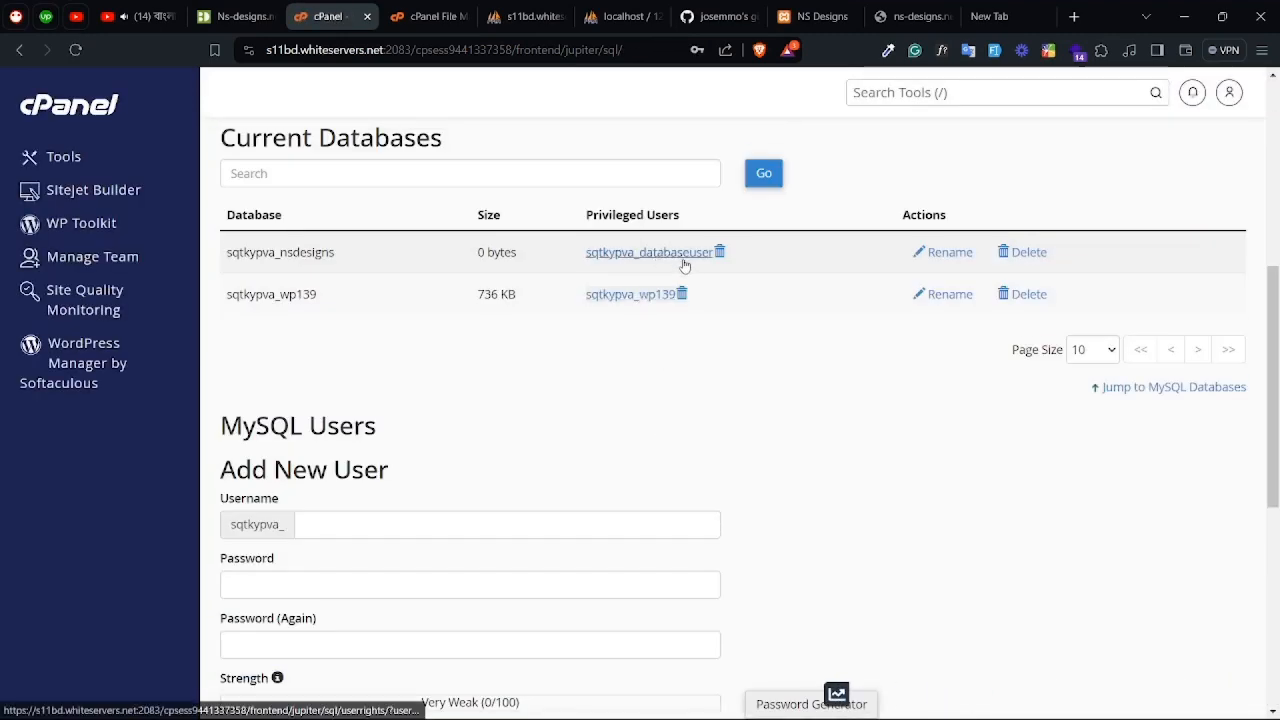
pyautogui.scroll(2, 785, 410)
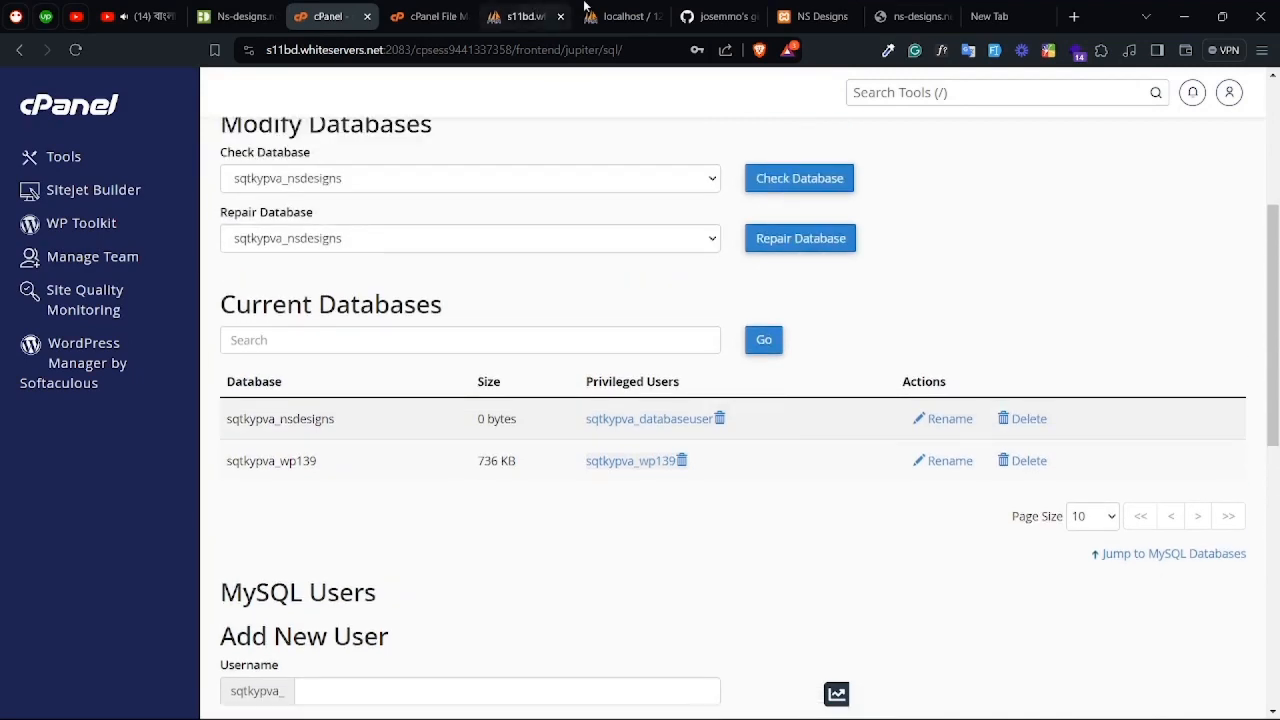
# Step: Open wp-config.php from public_html in the File Manager editor and go to its database settings
pyautogui.click(428, 16)
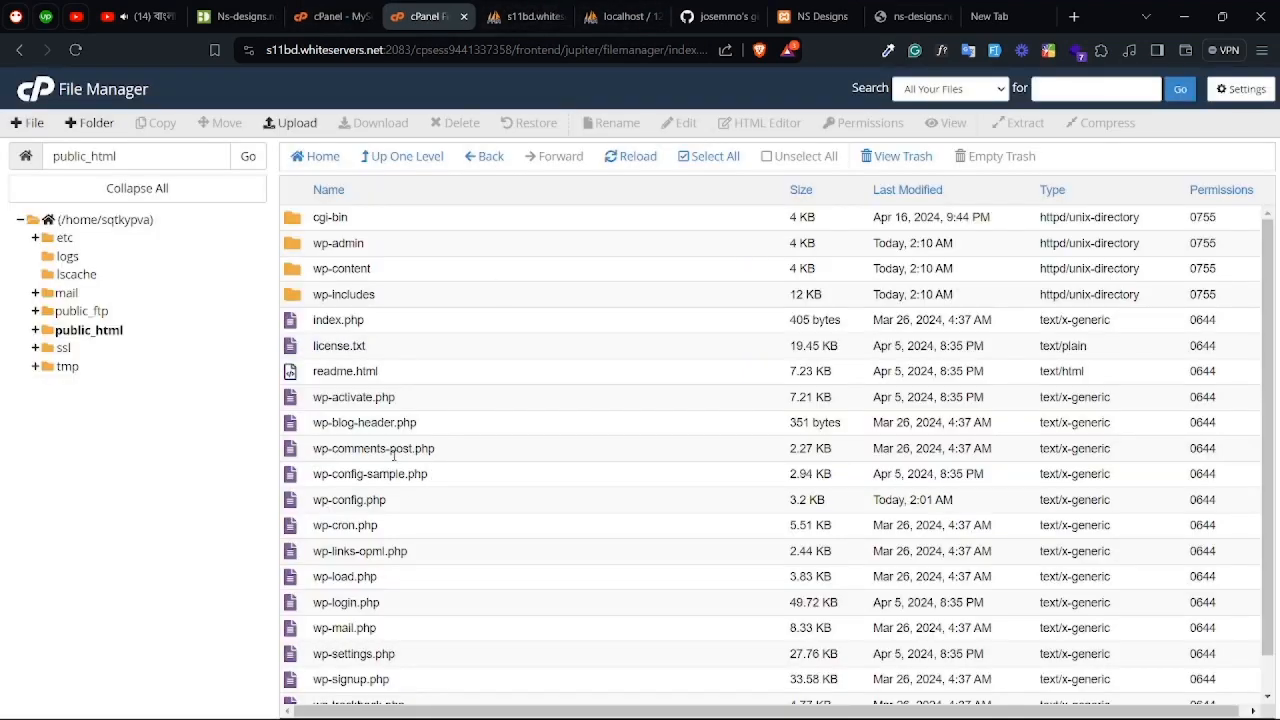
pyautogui.click(409, 502)
pyautogui.rightClick(410, 502)
pyautogui.click(432, 545)
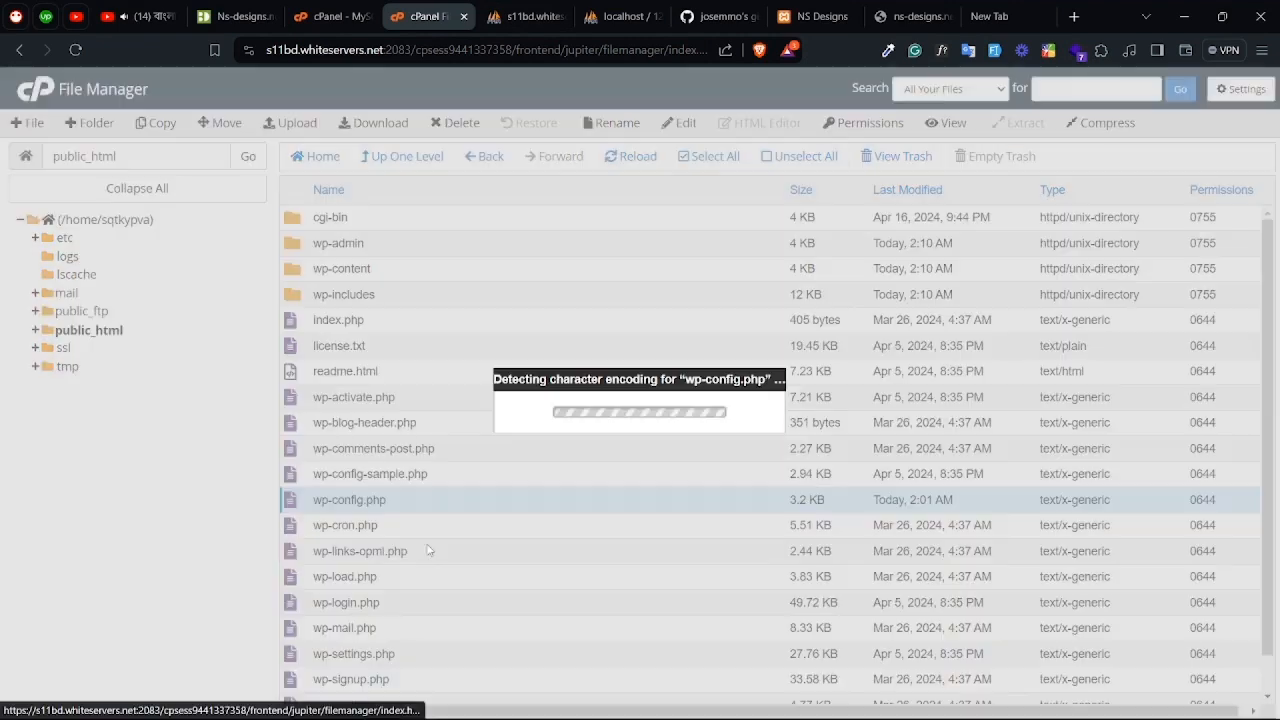
pyautogui.click(788, 522)
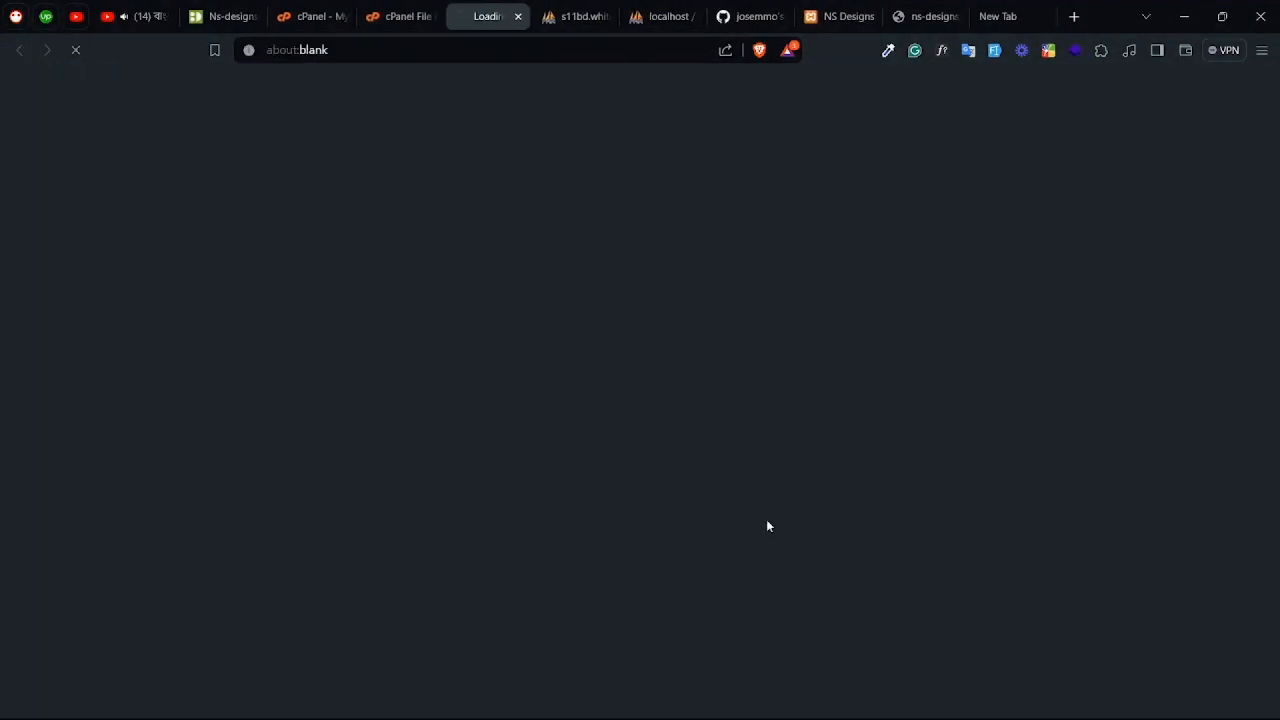
pyautogui.scroll(-1, 432, 449)
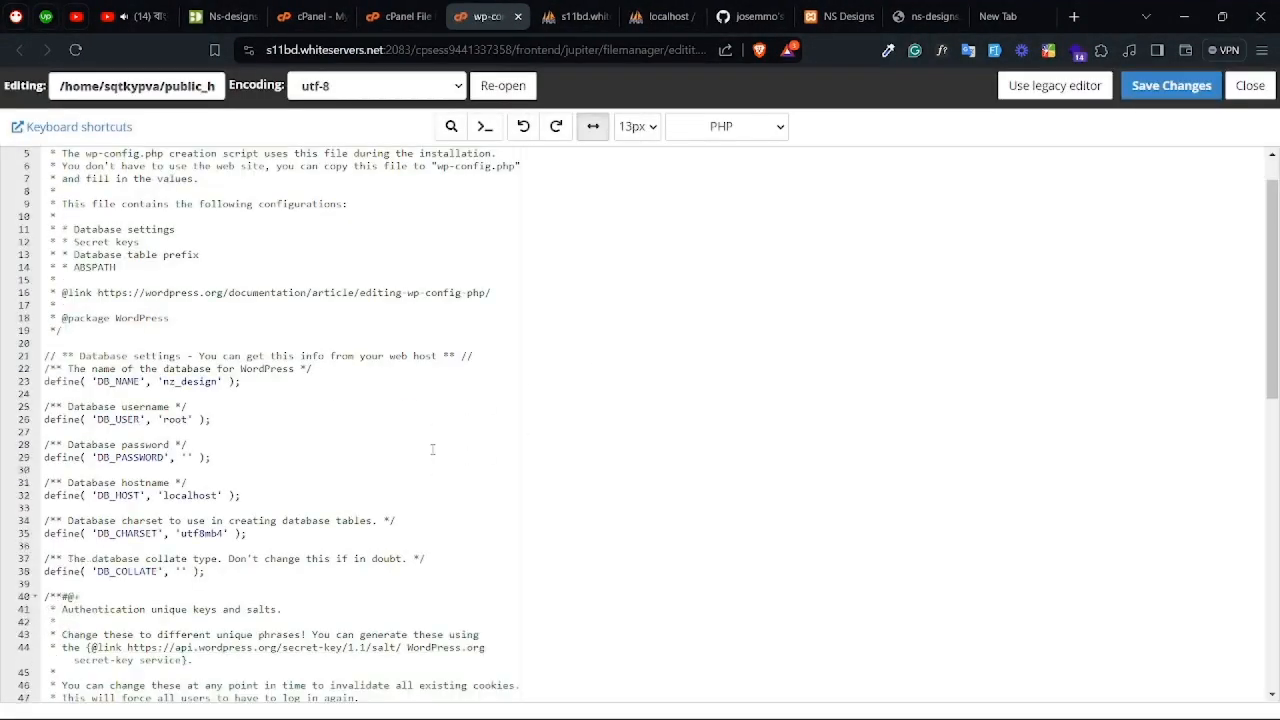
# Step: Try to get the full nsdesigns database name from phpMyAdmin for the DB_NAME value
pyautogui.click(176, 383)
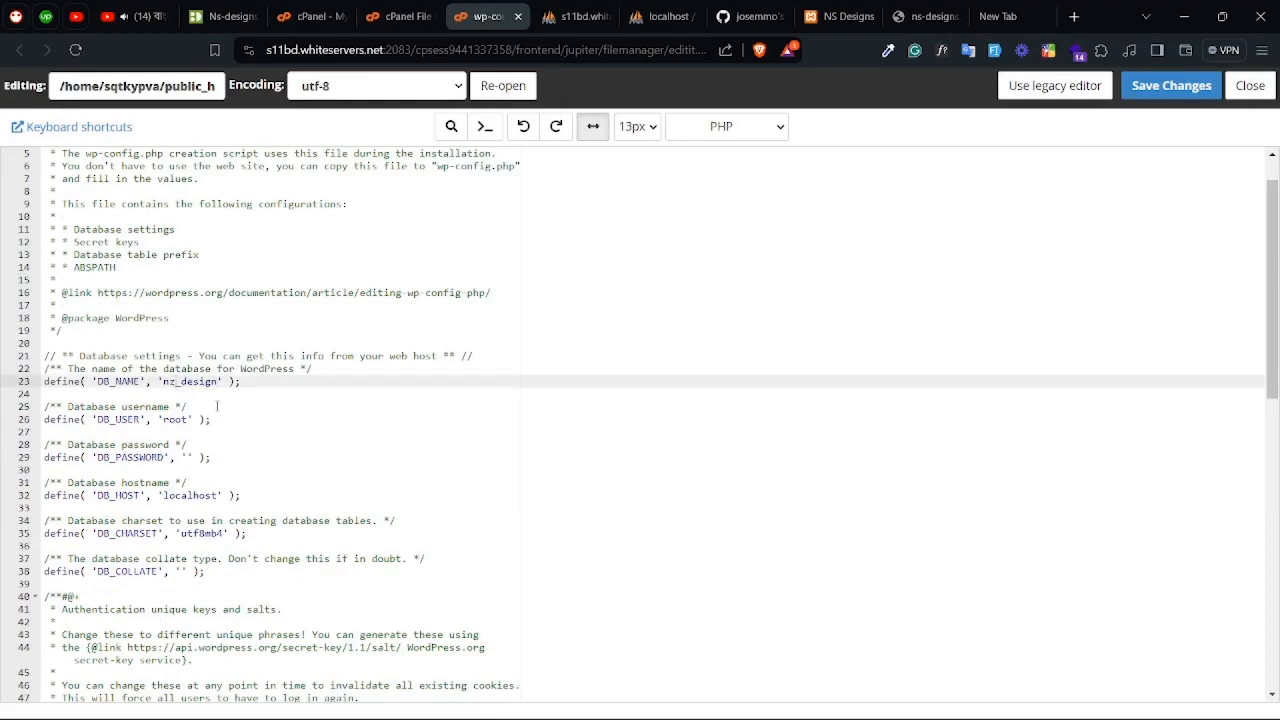
pyautogui.click(220, 406)
pyautogui.moveTo(219, 382); pyautogui.dragTo(162, 382)
pyautogui.click(398, 16)
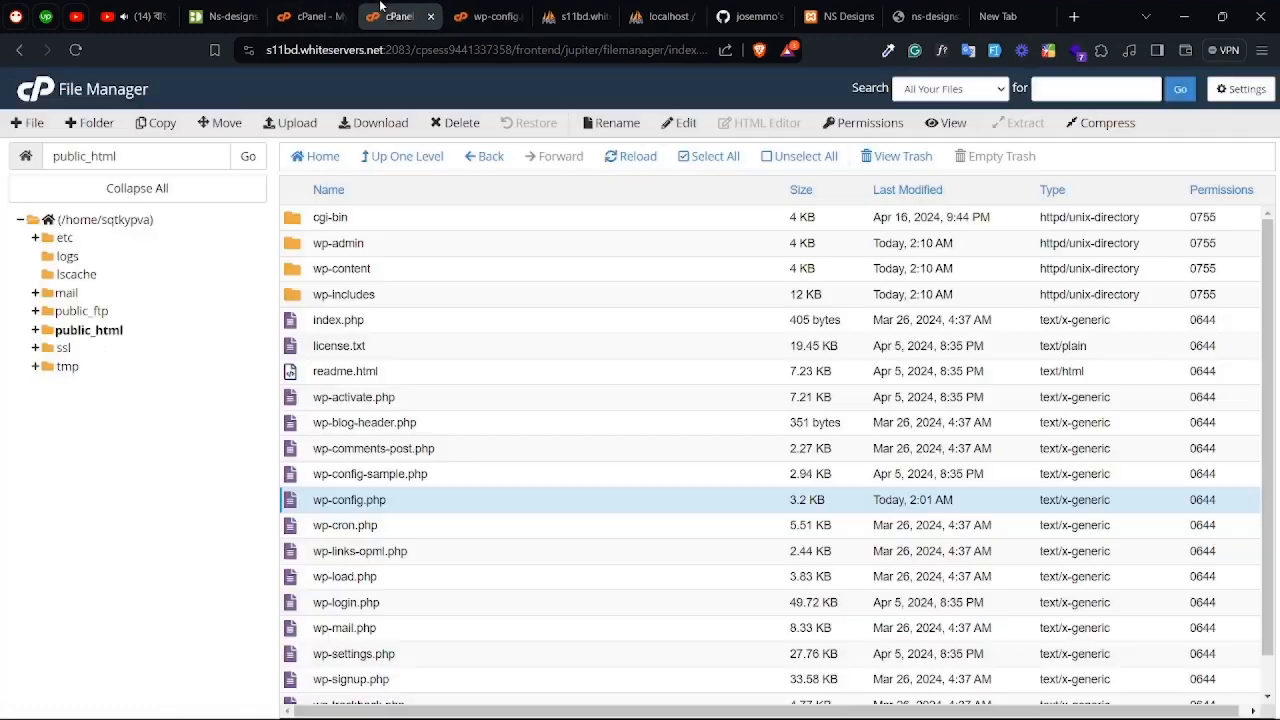
pyautogui.click(310, 16)
pyautogui.click(551, 8)
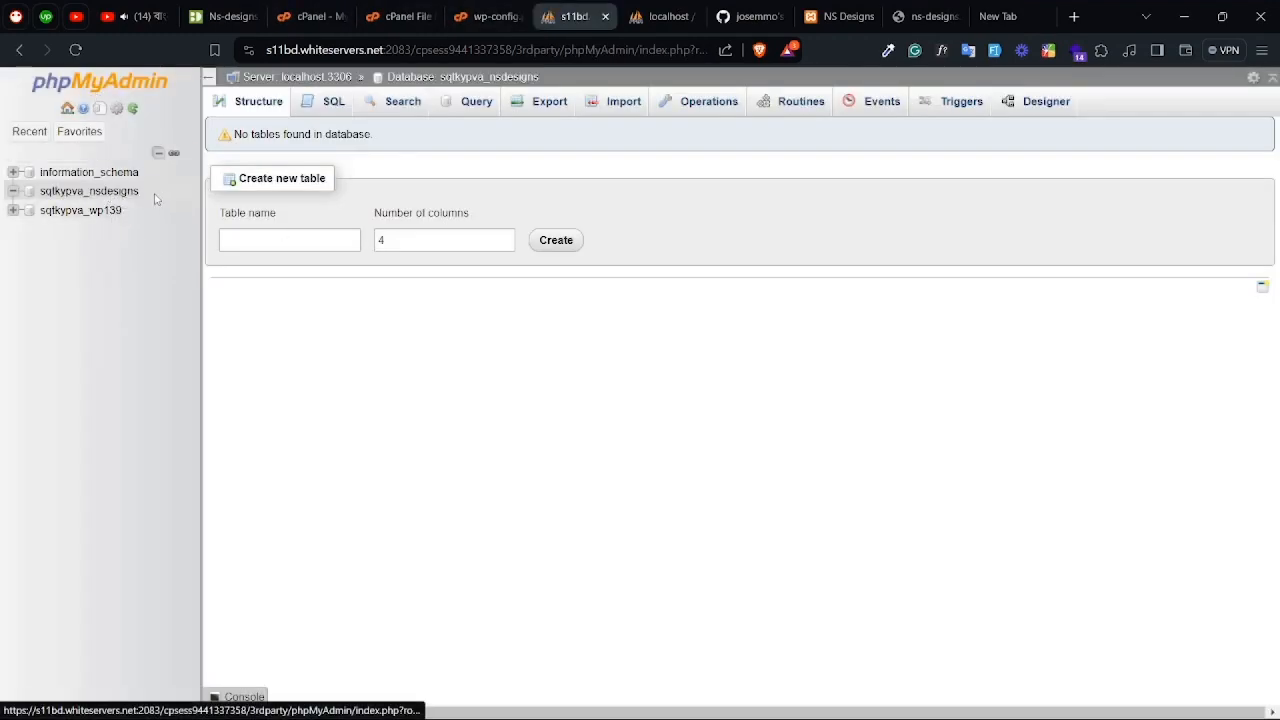
pyautogui.moveTo(160, 199); pyautogui.dragTo(44, 190)
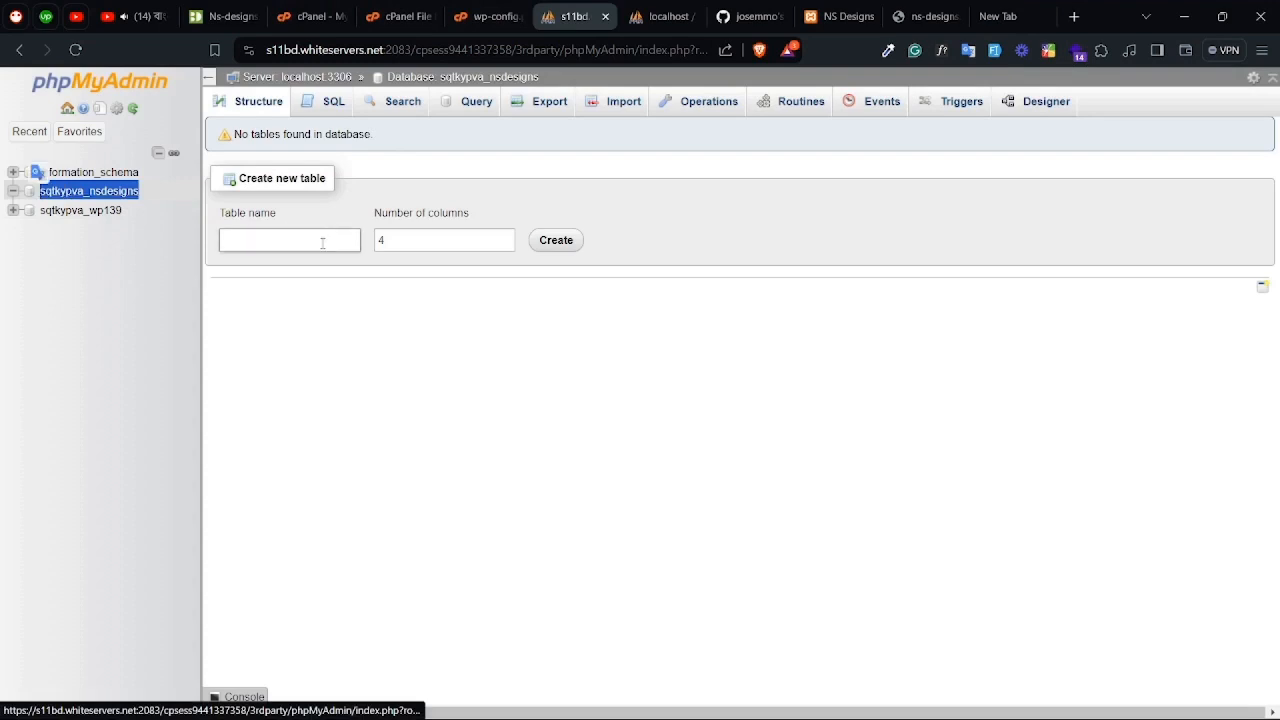
# Step: Copy the full nsdesigns database name from Current Databases in cPanel and set it as DB_NAME in wp-config.php
pyautogui.click(438, 10)
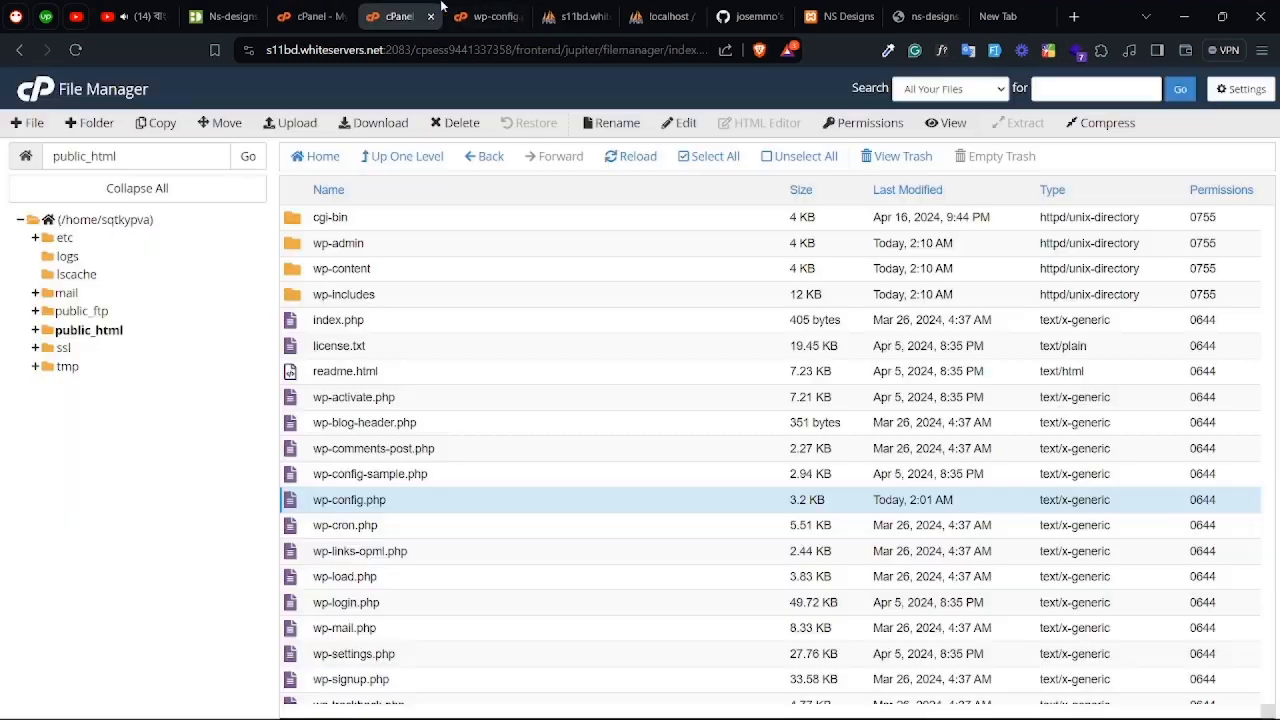
pyautogui.click(322, 14)
pyautogui.moveTo(350, 428); pyautogui.dragTo(228, 437)
pyautogui.hotkey('ctrl', 'c')
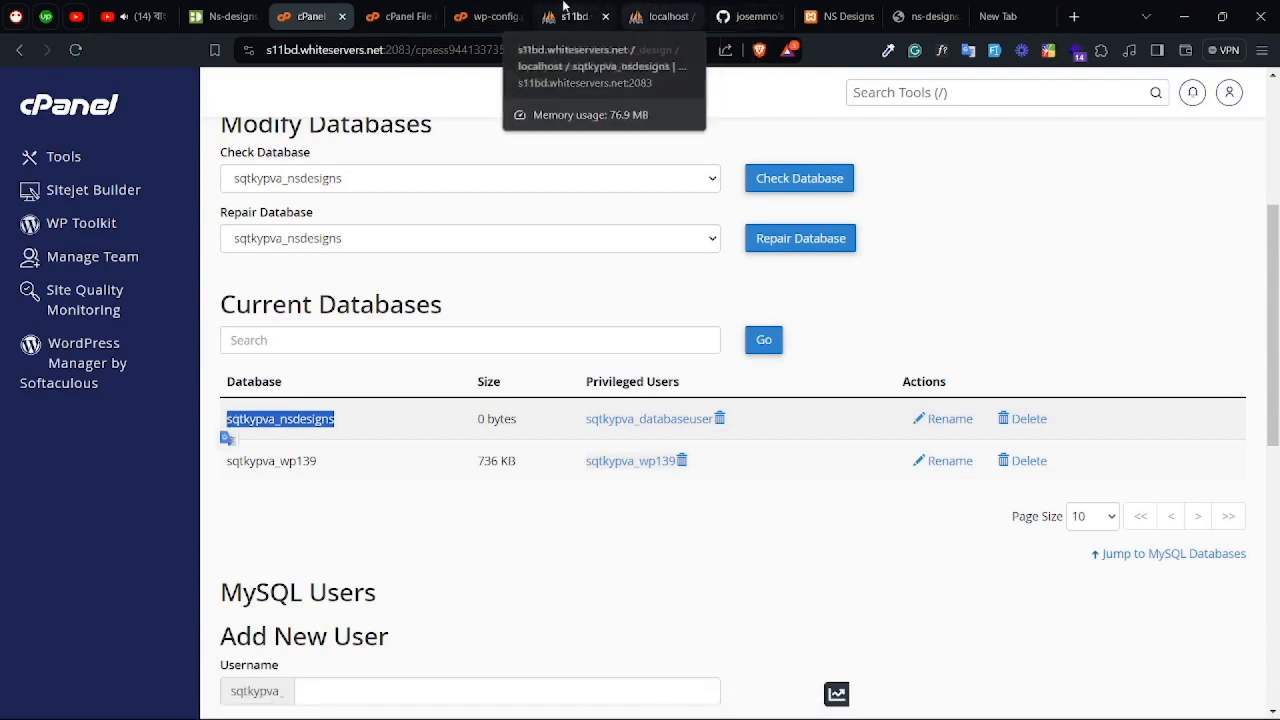
pyautogui.click(490, 16)
pyautogui.click(219, 381)
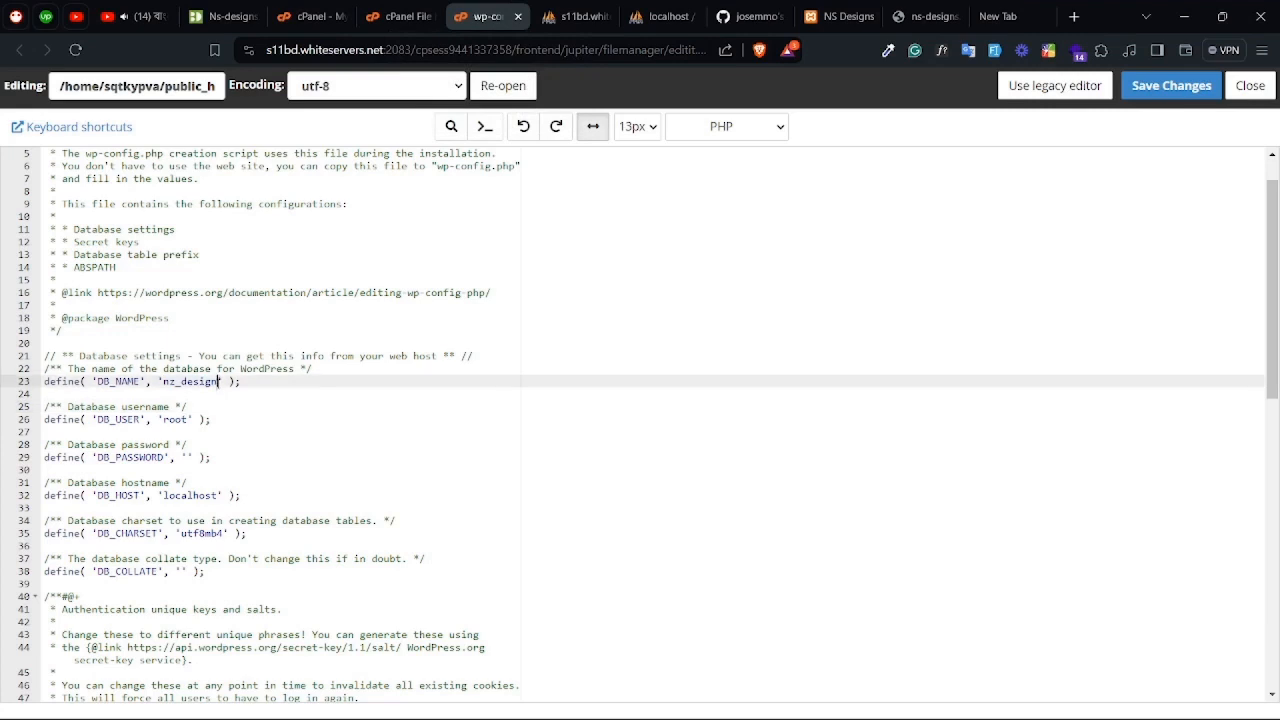
pyautogui.moveTo(219, 381); pyautogui.dragTo(165, 383)
pyautogui.hotkey('ctrl', 'v')
# Step: Copy the full databaseuser username from the text document and replace root with it as DB_USER in wp-config.php
pyautogui.click(188, 420)
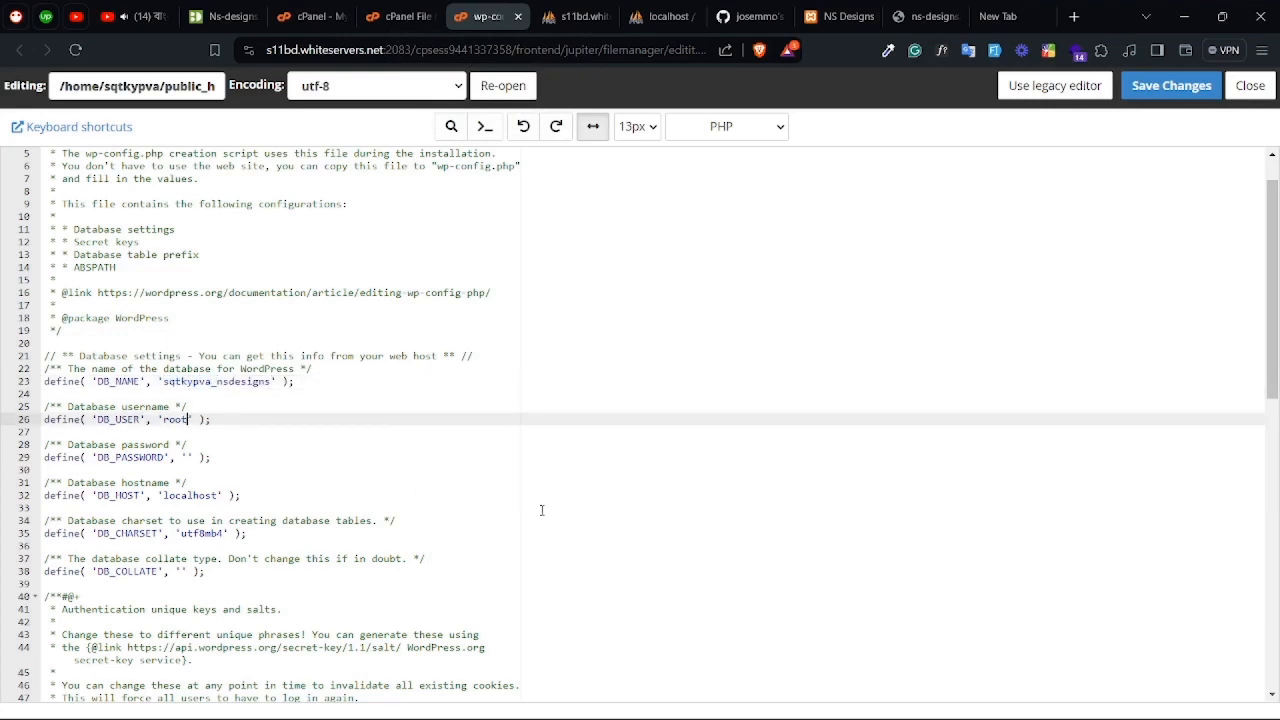
pyautogui.click(842, 709)
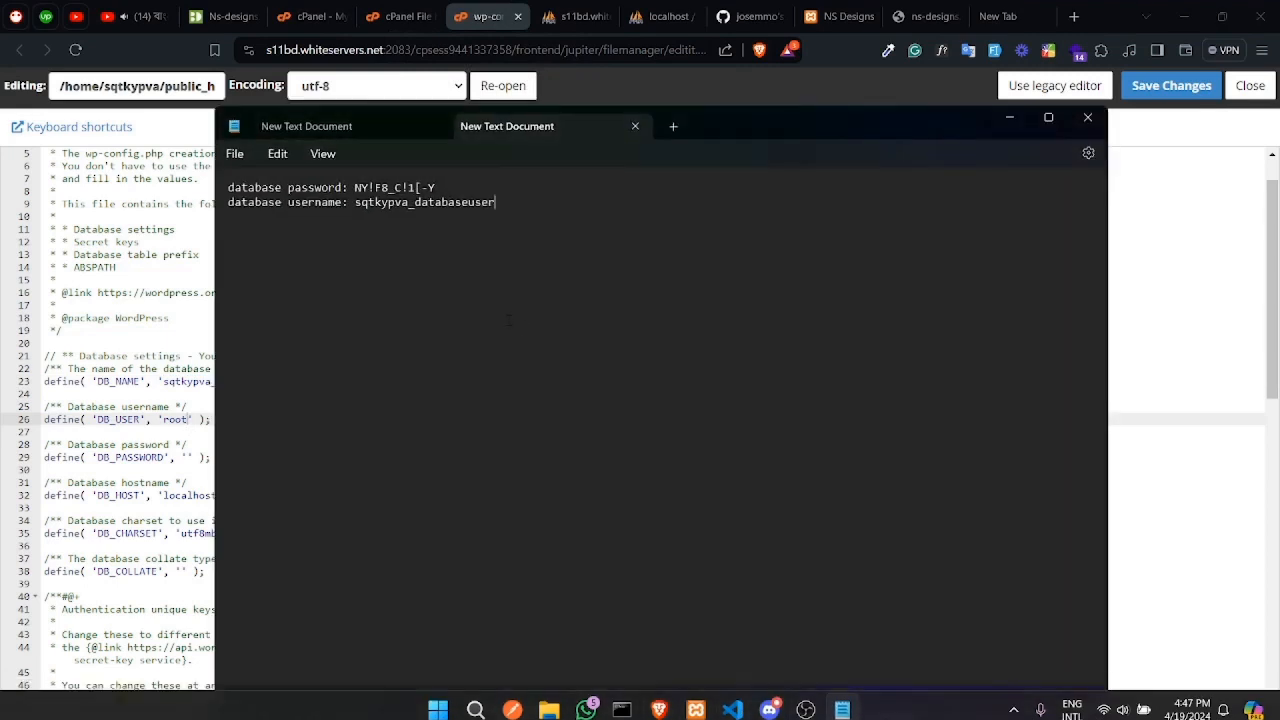
pyautogui.moveTo(355, 202); pyautogui.dragTo(549, 214)
pyautogui.hotkey('ctrl', 'c')
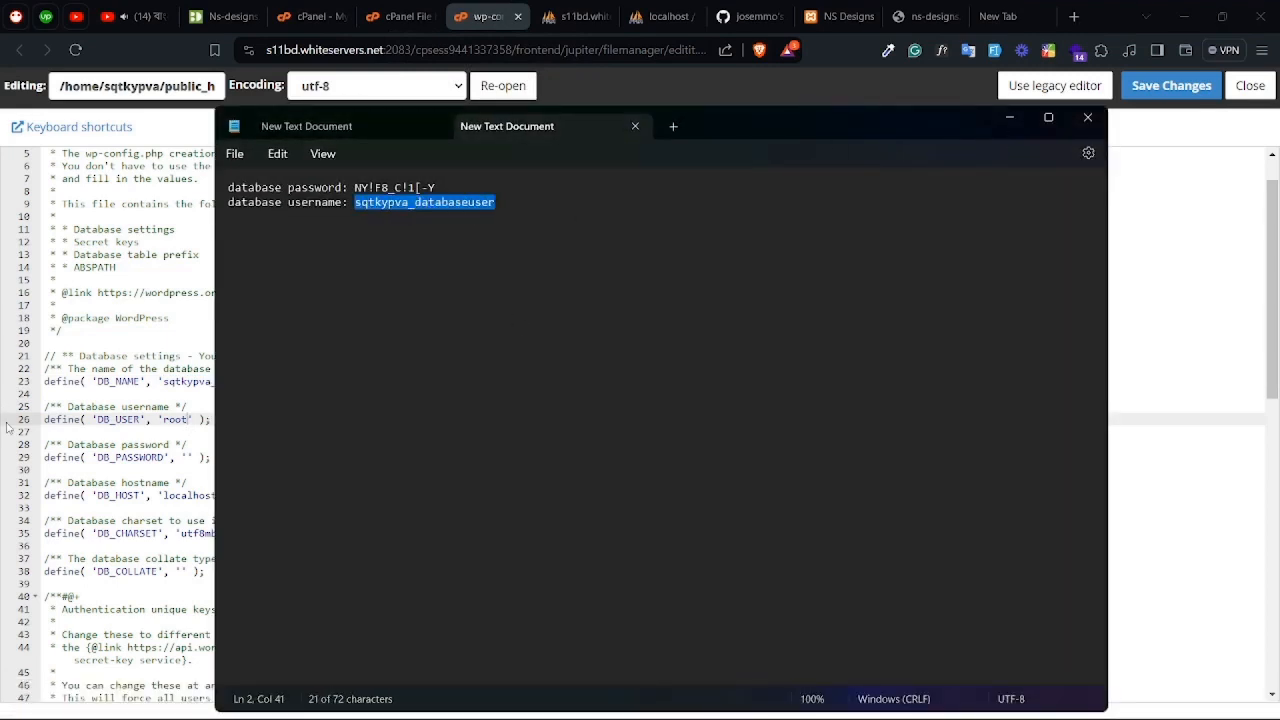
pyautogui.click(190, 436)
pyautogui.click(184, 418)
pyautogui.moveTo(188, 419); pyautogui.dragTo(163, 419)
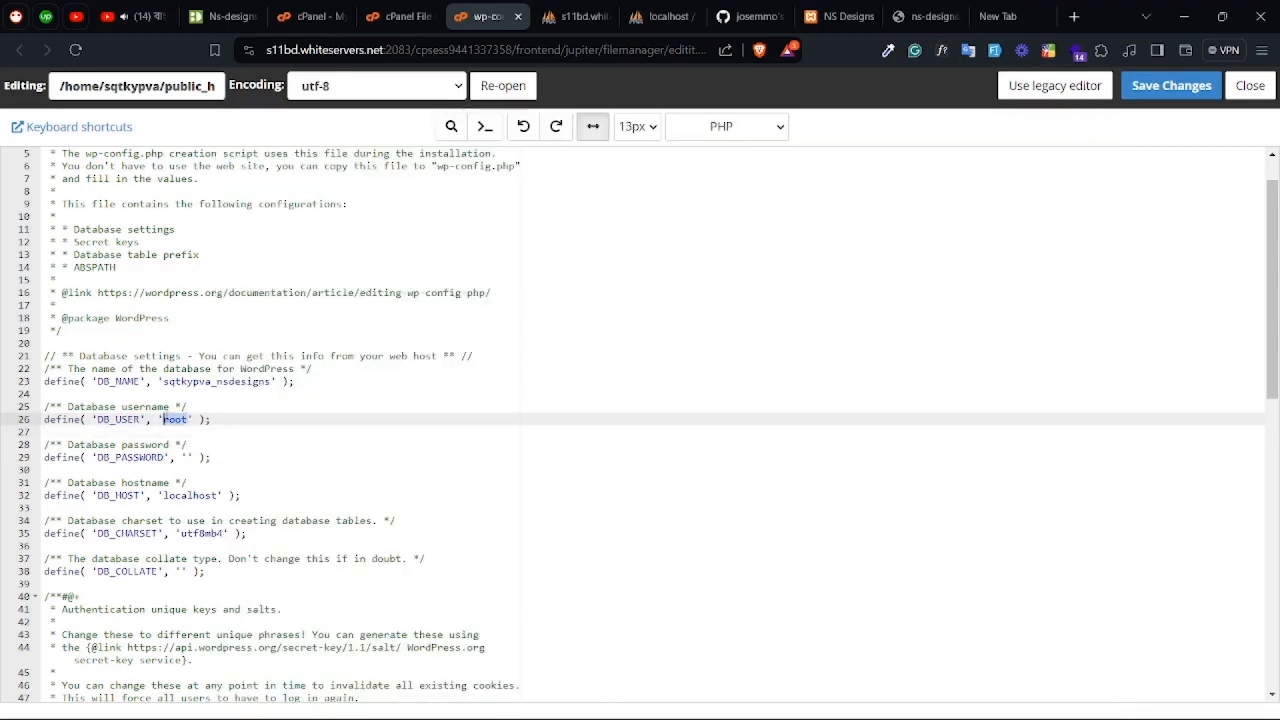
pyautogui.hotkey('ctrl', 'v')
# Step: Copy the database password from the text document into DB_PASSWORD in wp-config.php and save the file
pyautogui.click(842, 708)
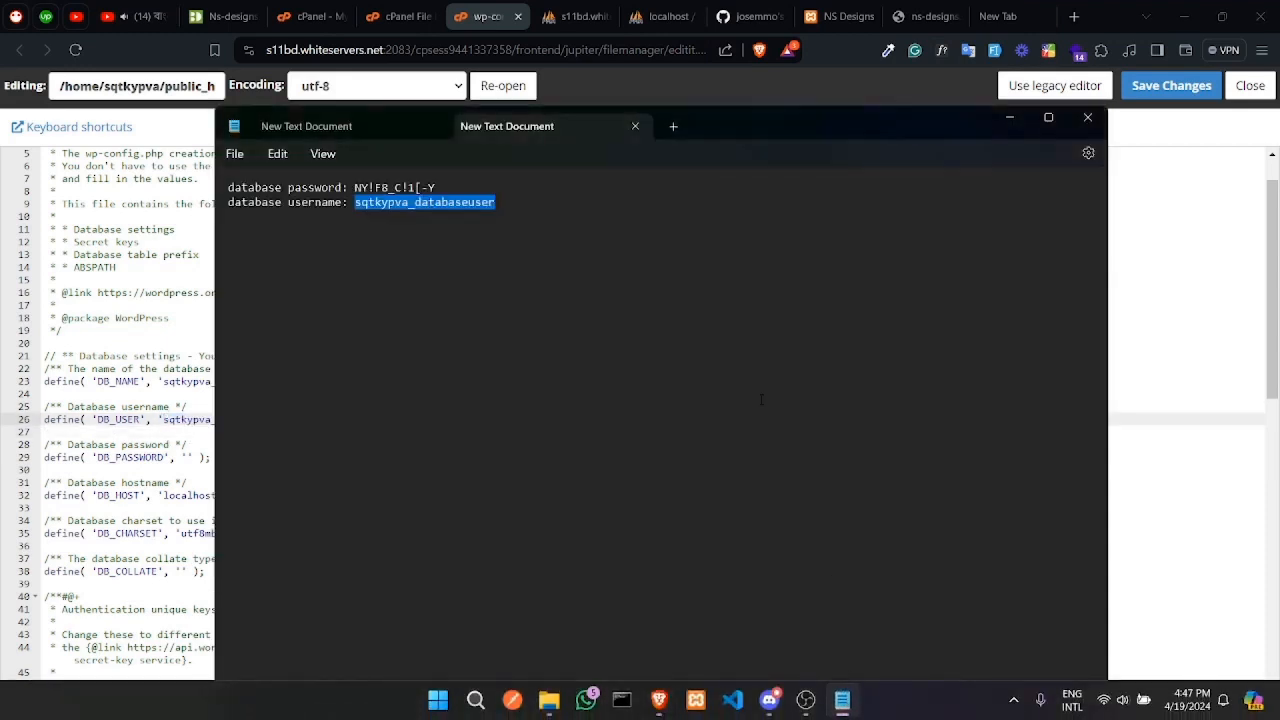
pyautogui.click(730, 358)
pyautogui.moveTo(355, 188); pyautogui.dragTo(464, 194)
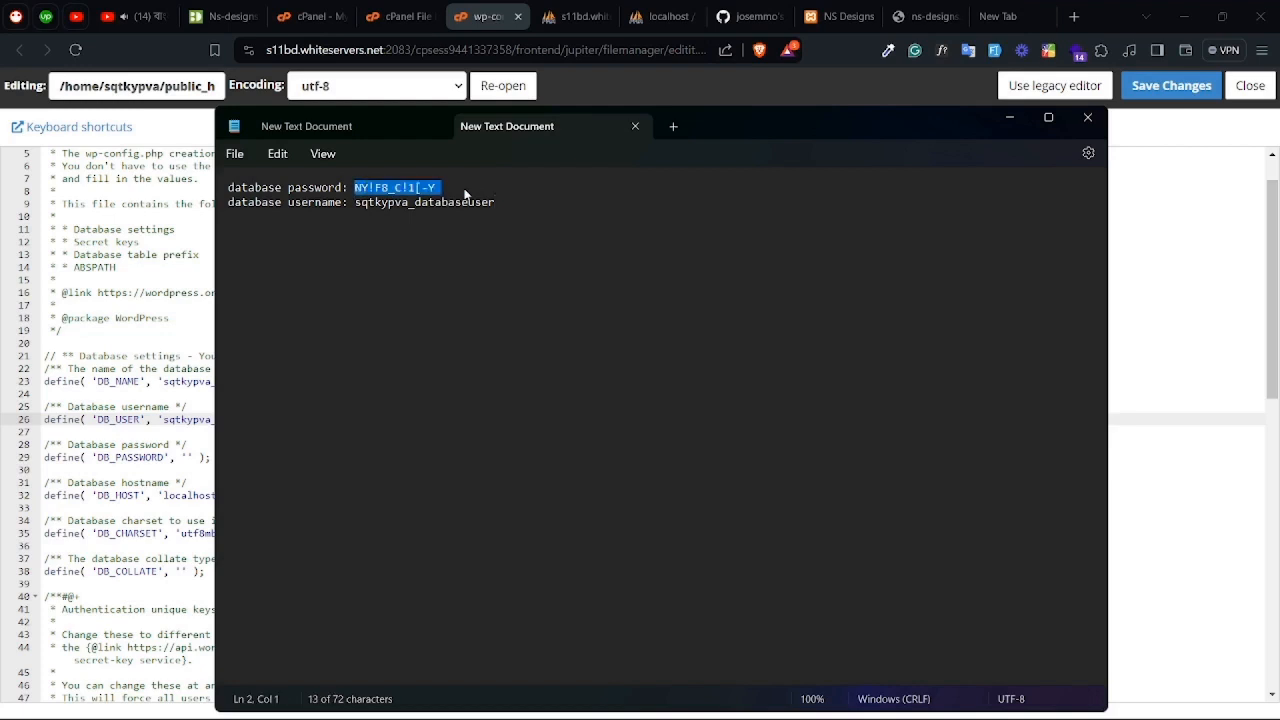
pyautogui.hotkey('shift', 'Left')
pyautogui.hotkey('ctrl', 'c')
pyautogui.click(163, 491)
pyautogui.click(186, 457)
pyautogui.hotkey('ctrl', 'v')
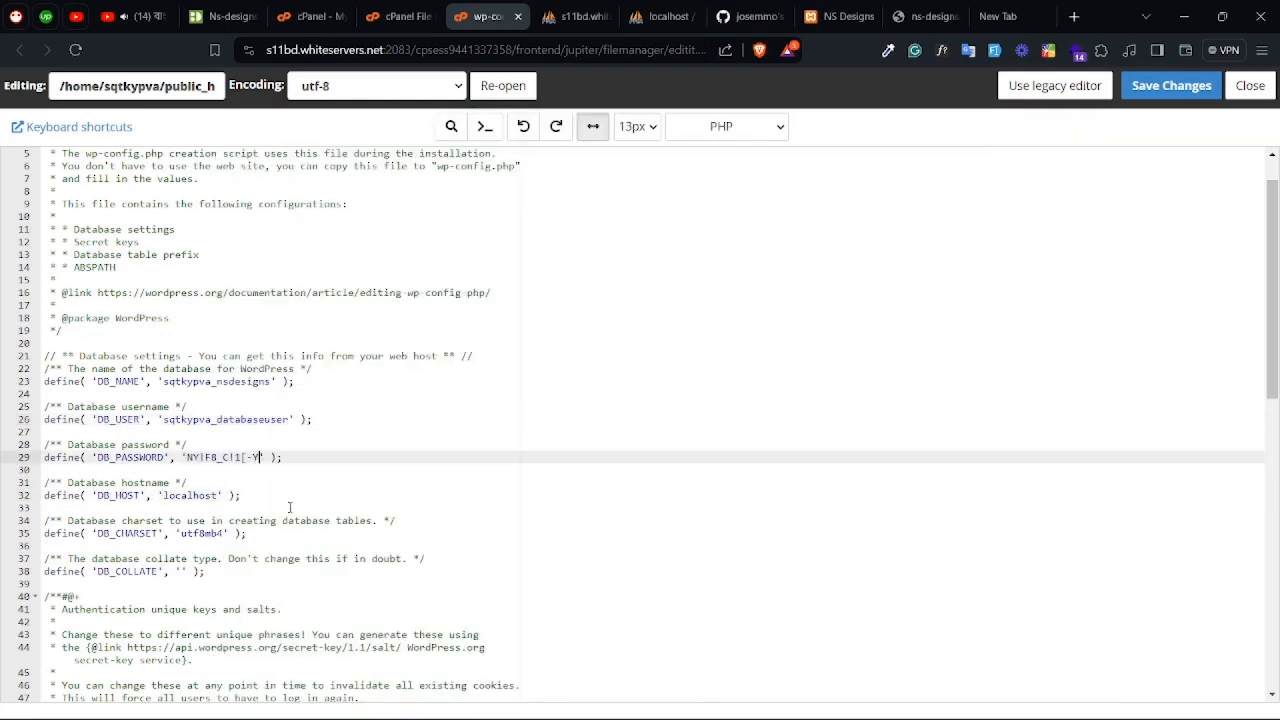
pyautogui.click(300, 493)
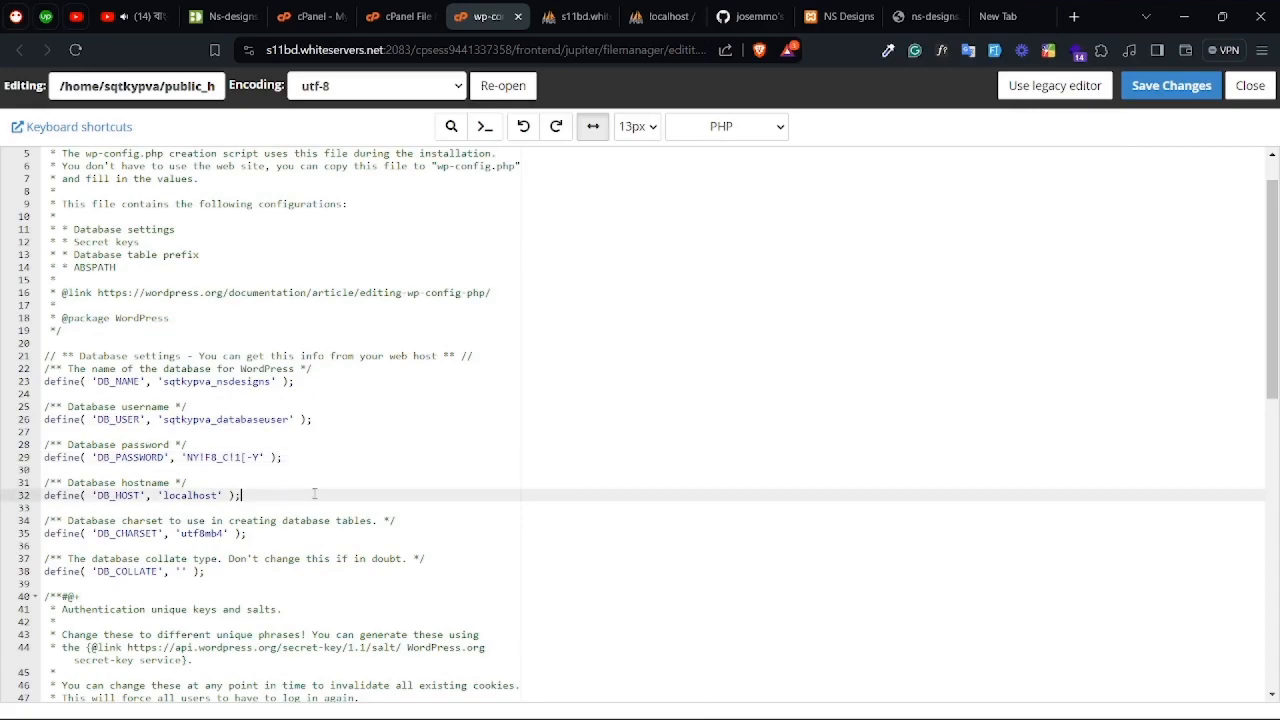
pyautogui.click(1170, 86)
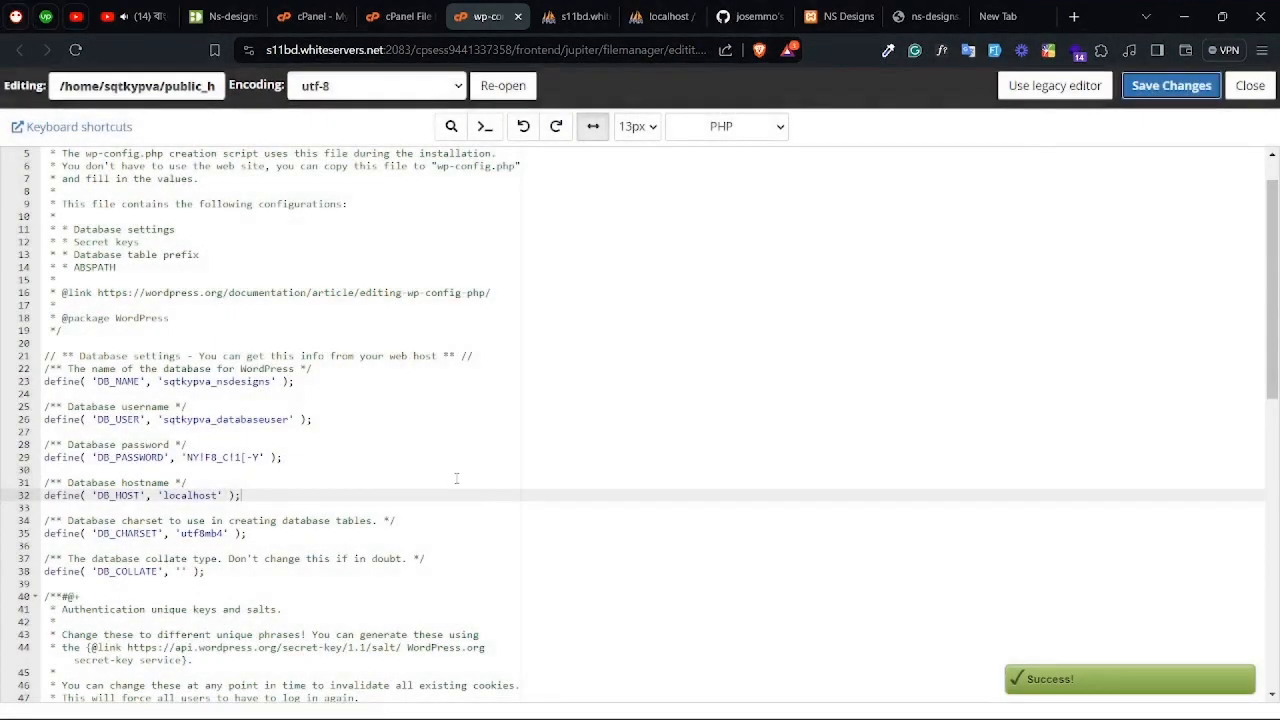
# Step: Reload ns-designs.net to check the live site with the new database settings
pyautogui.click(922, 16)
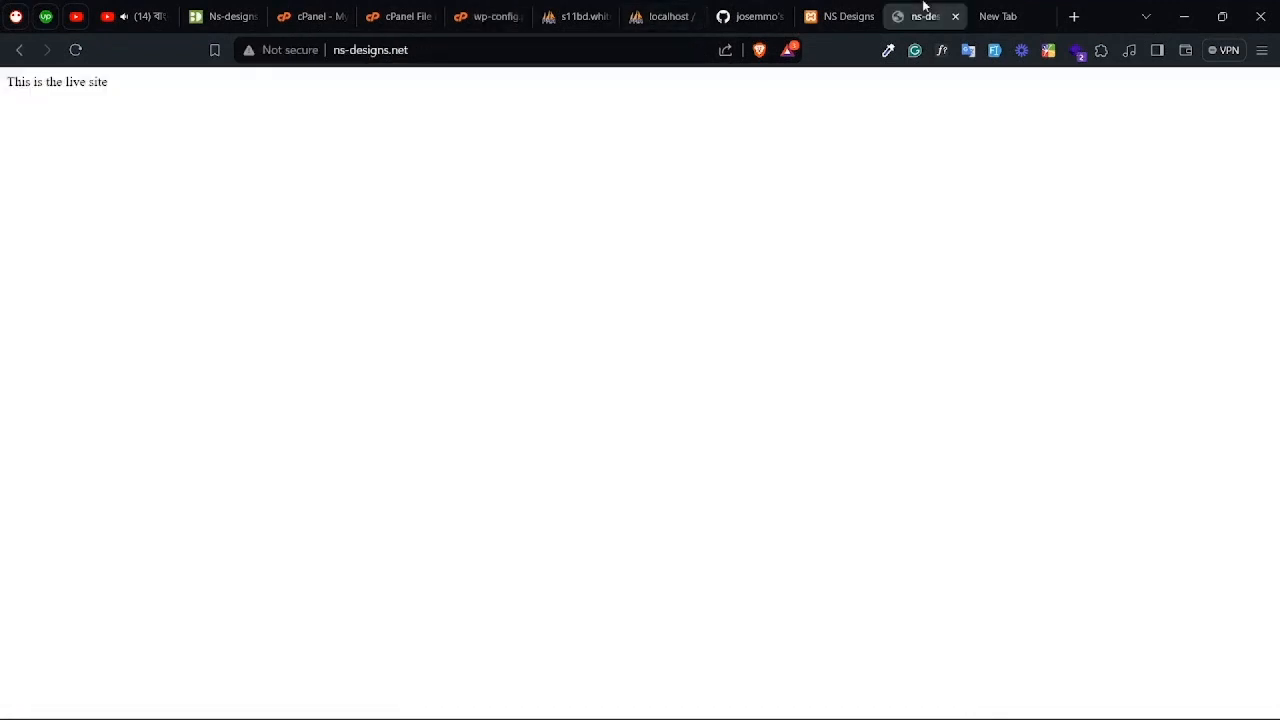
pyautogui.click(370, 50)
pyautogui.press('Return')
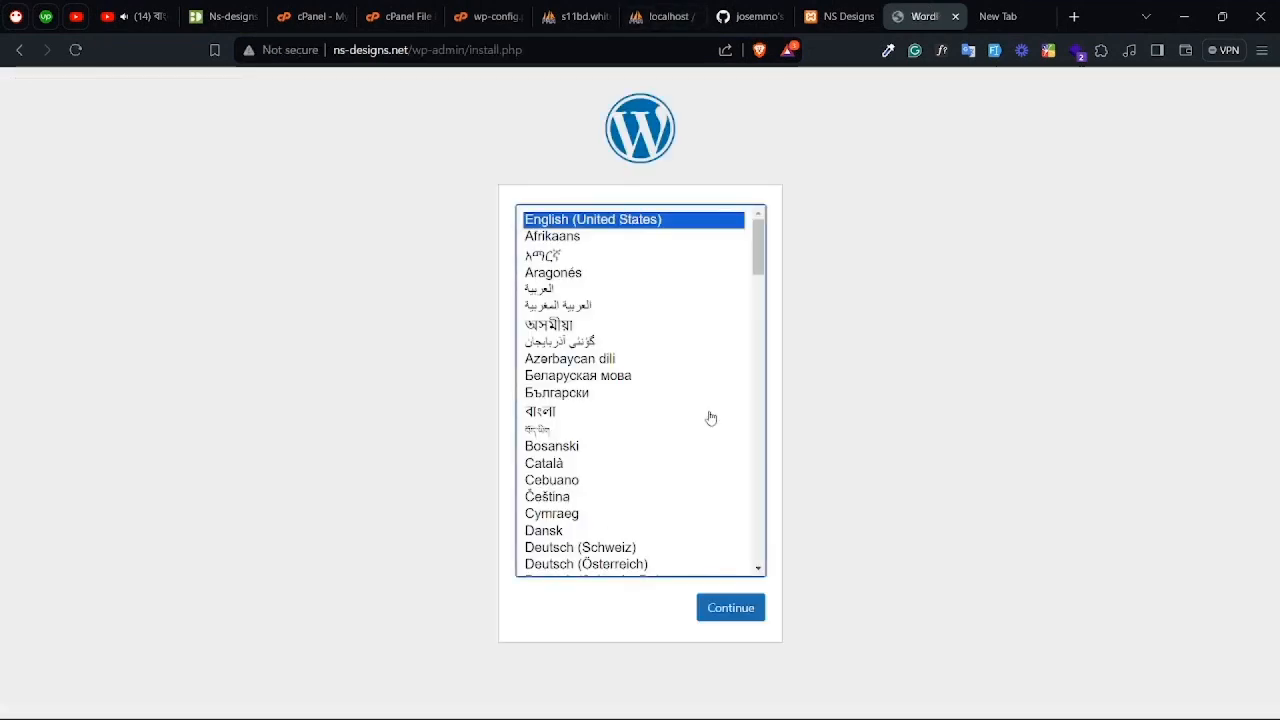
# Step: Open the import page for the nsdesigns database in the hosting server's phpMyAdmin
pyautogui.click(575, 16)
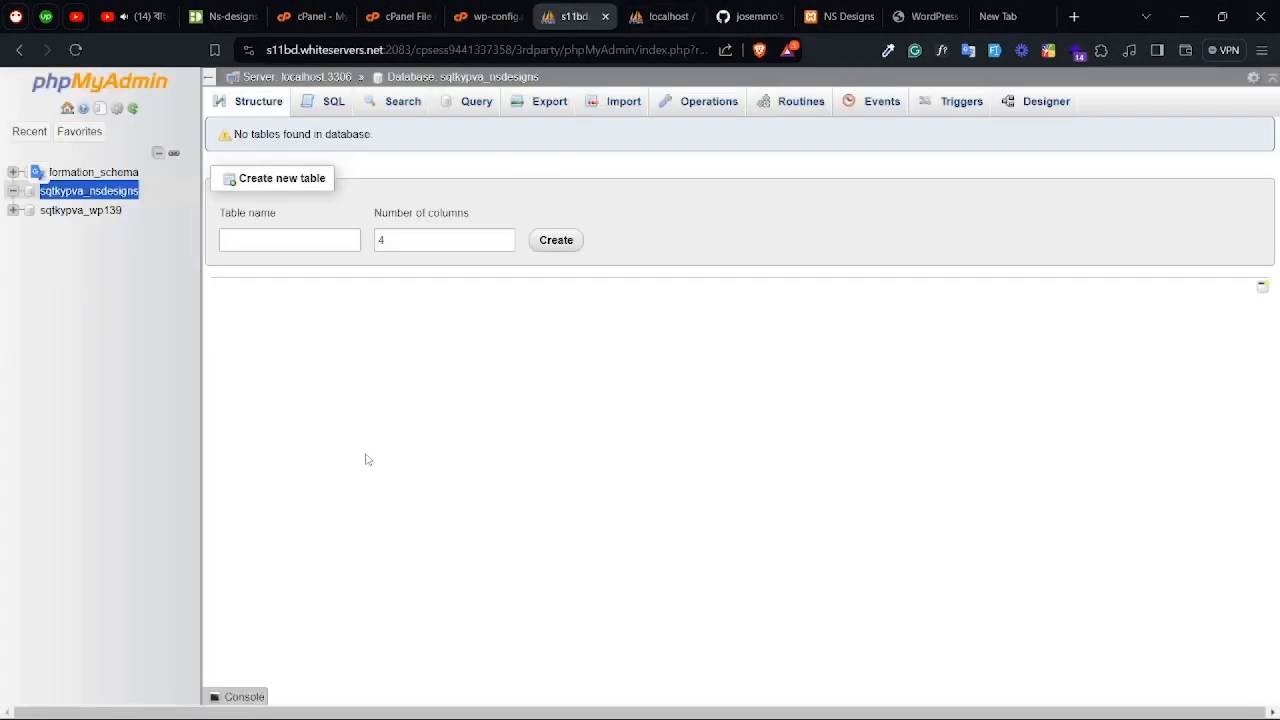
pyautogui.click(92, 218)
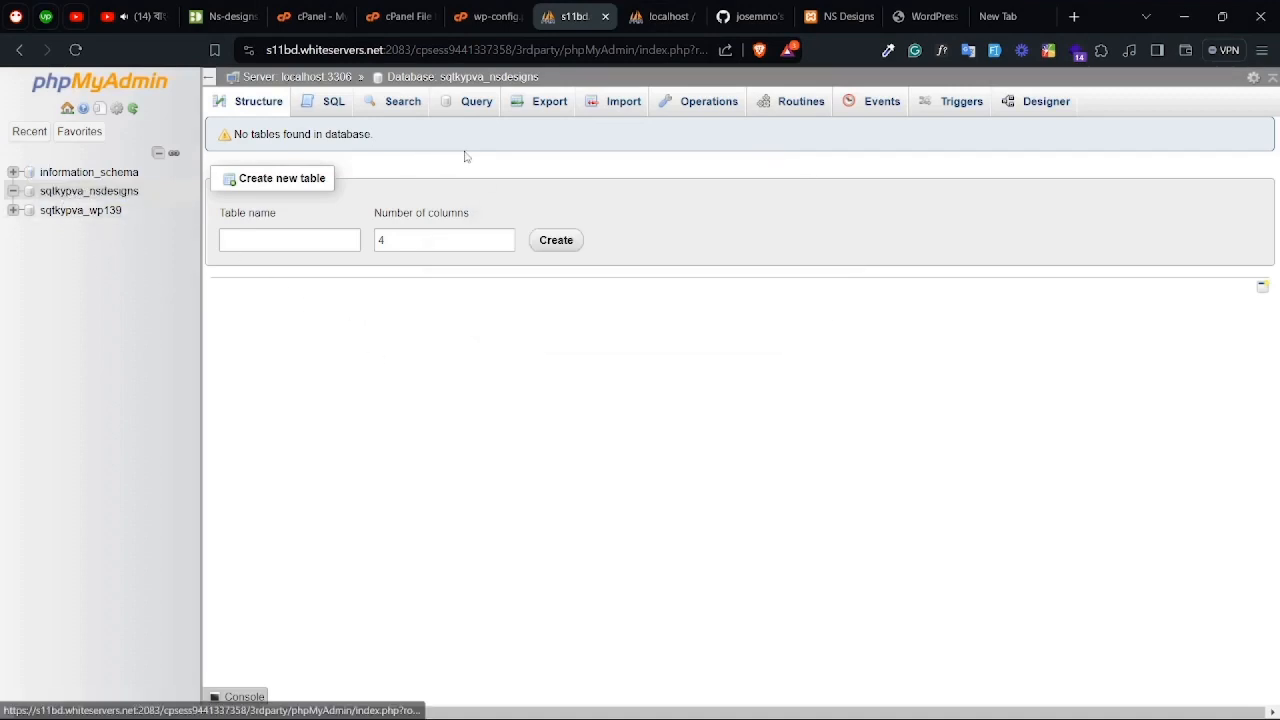
pyautogui.moveTo(553, 108); pyautogui.dragTo(640, 120)
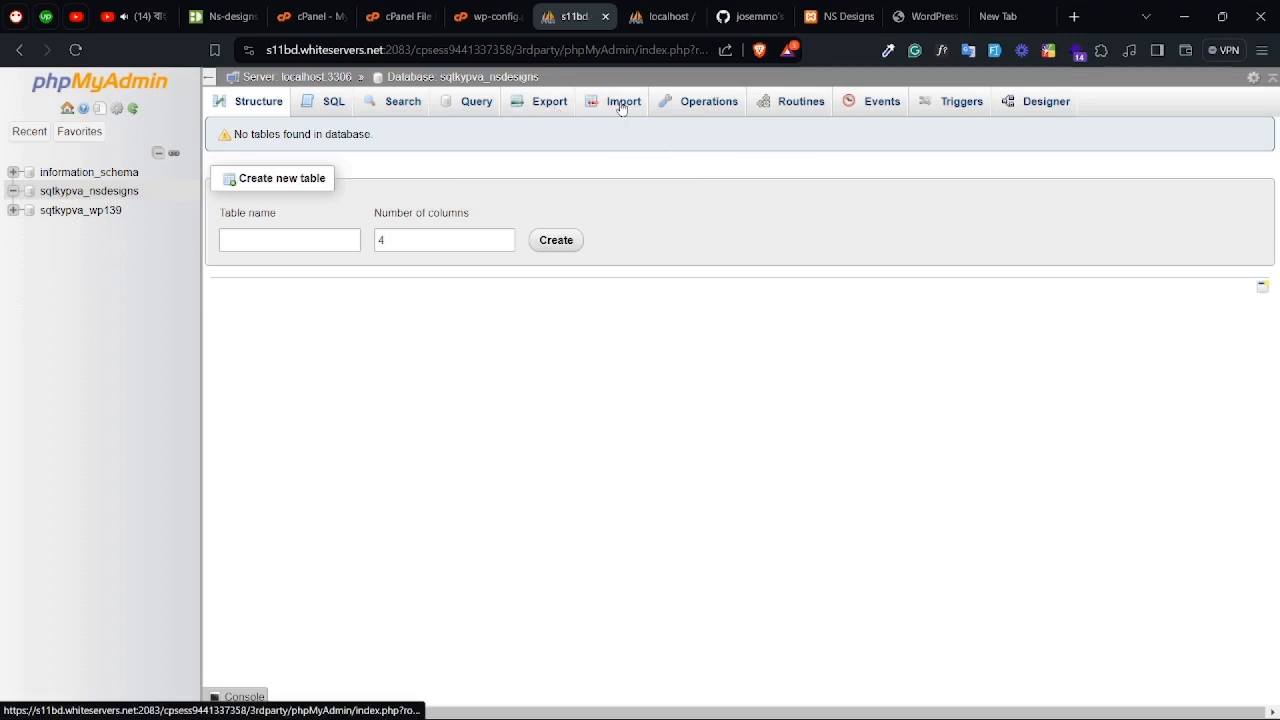
pyautogui.click(622, 104)
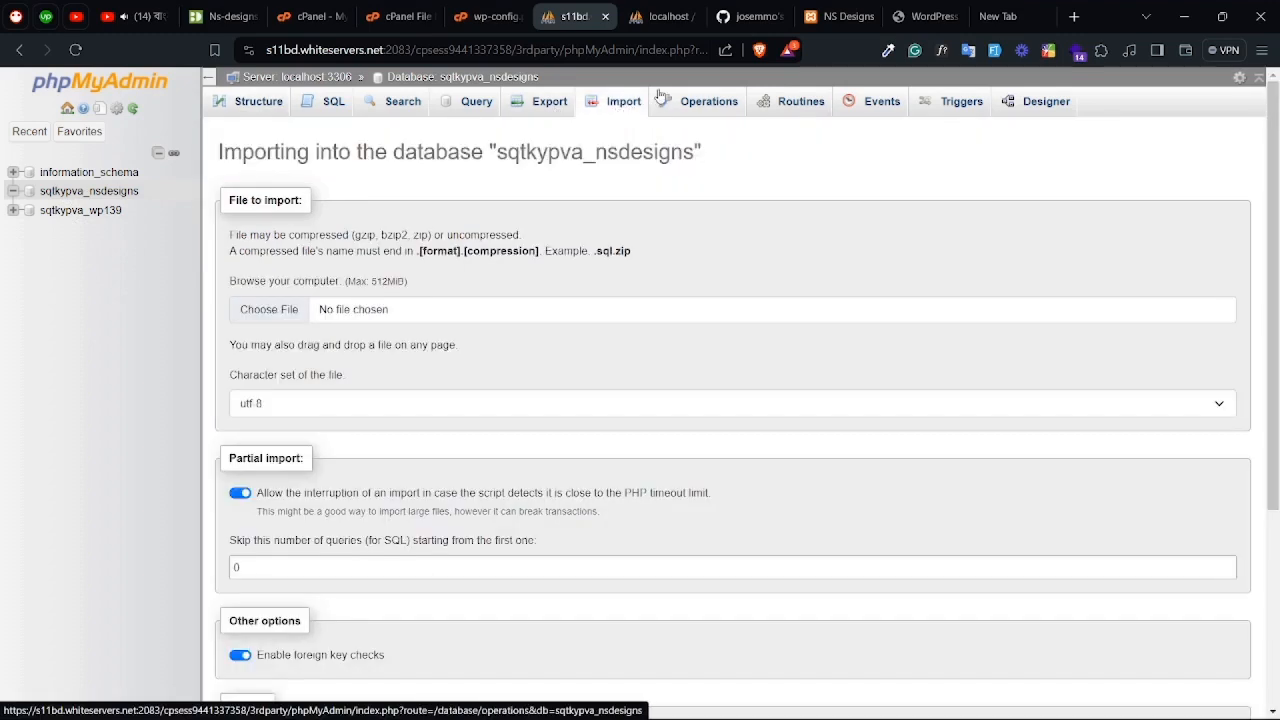
pyautogui.click(288, 313)
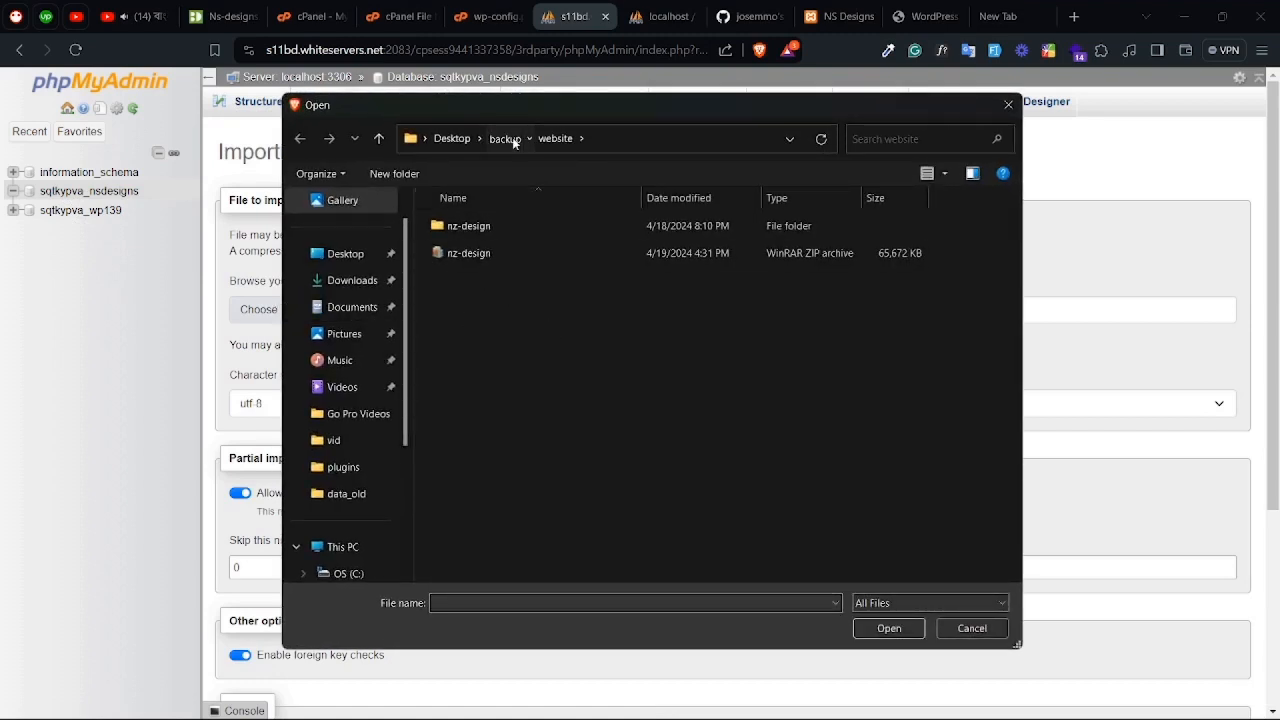
pyautogui.click(506, 138)
pyautogui.doubleClick(491, 254)
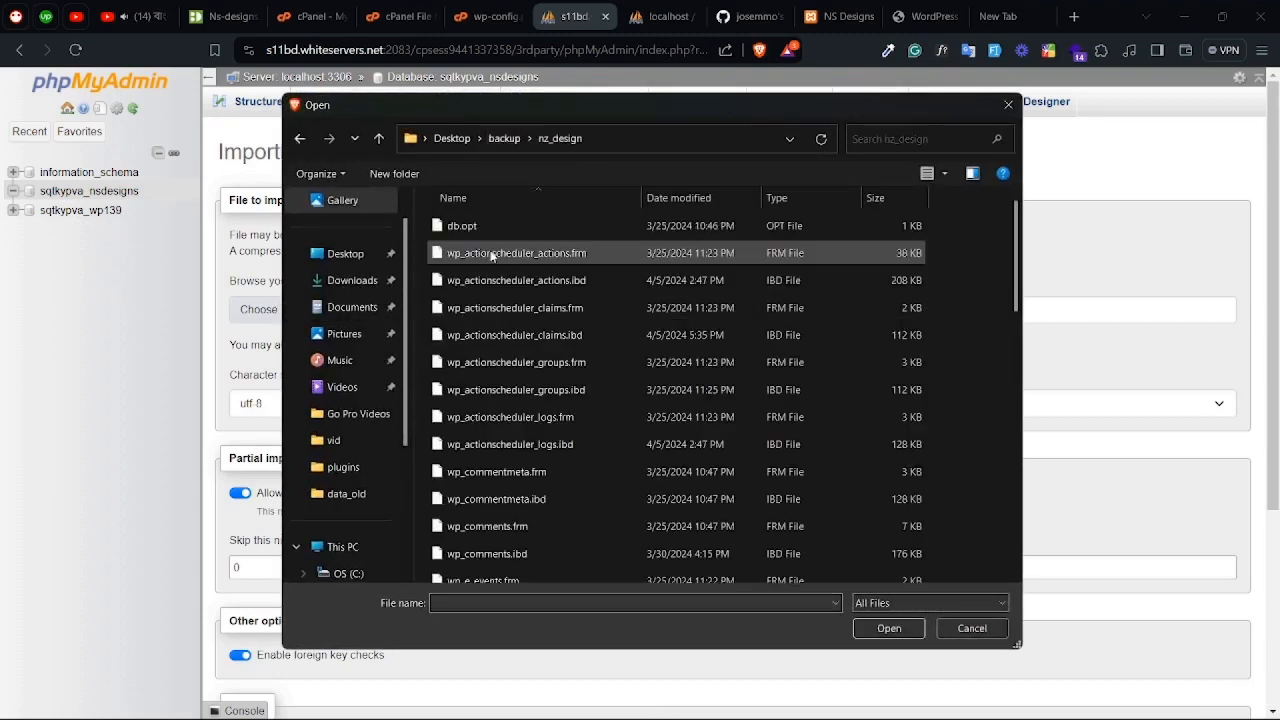
pyautogui.press('BackSpace')
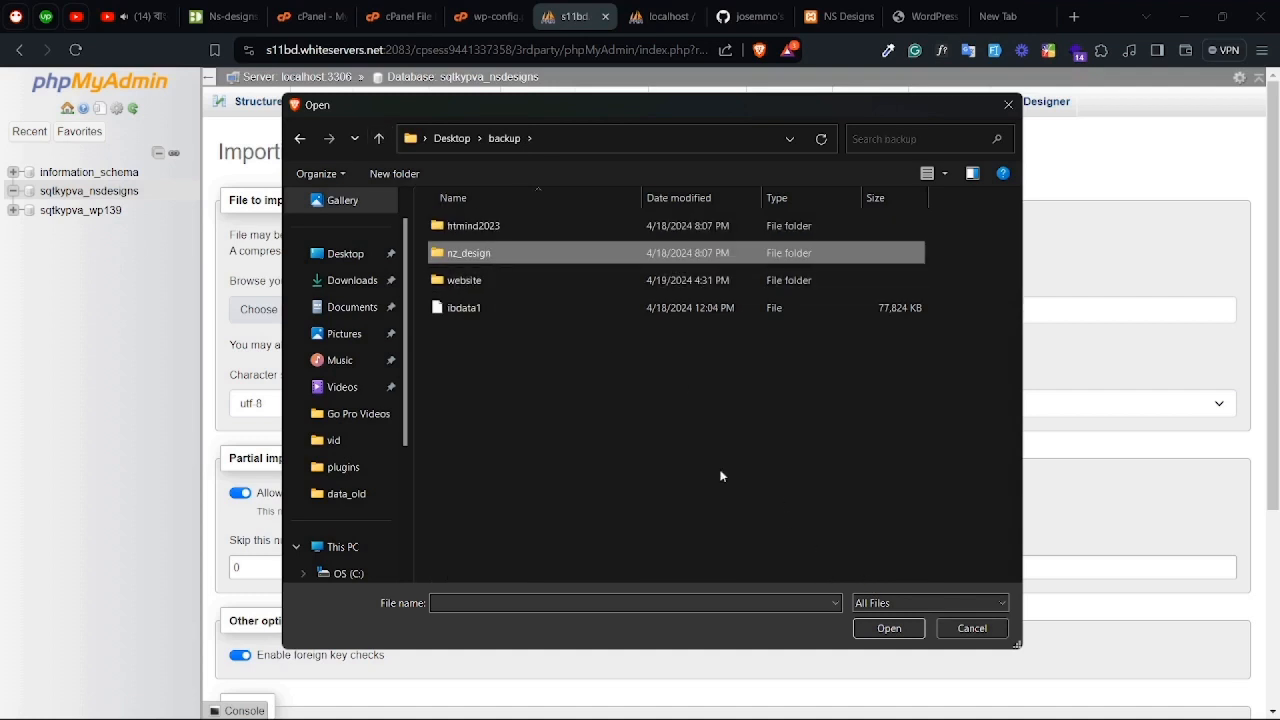
pyautogui.click(569, 388)
pyautogui.doubleClick(507, 283)
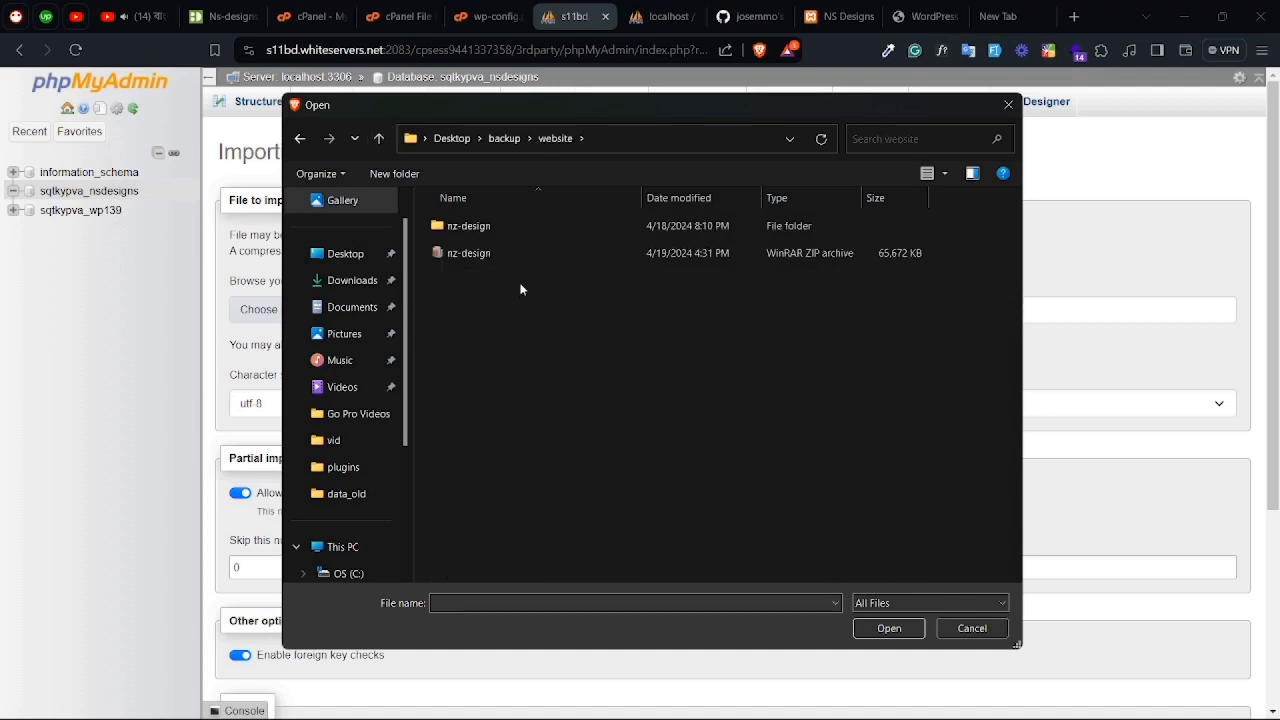
pyautogui.doubleClick(566, 230)
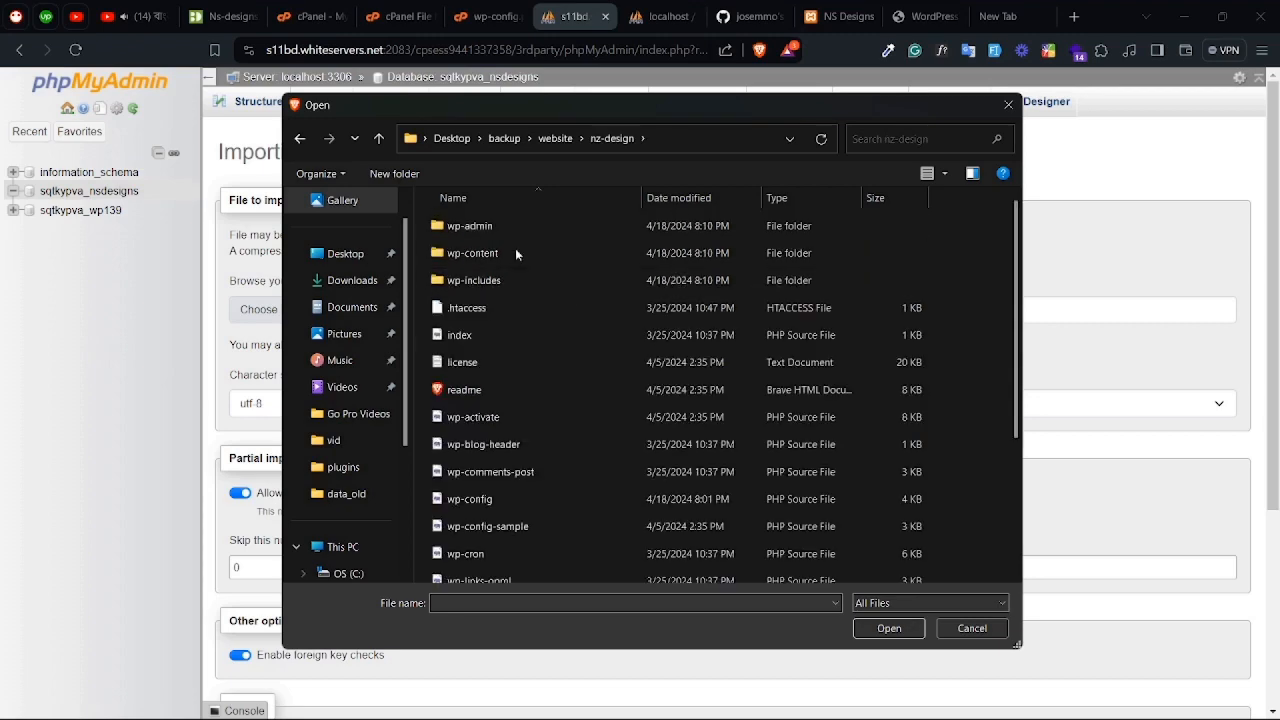
pyautogui.click(960, 628)
# Step: Export the local nz_design database as a quick SQL dump and save it as nz_design (1) in the Desktop backup folder
pyautogui.hotkey('ctrl', 'Tab')
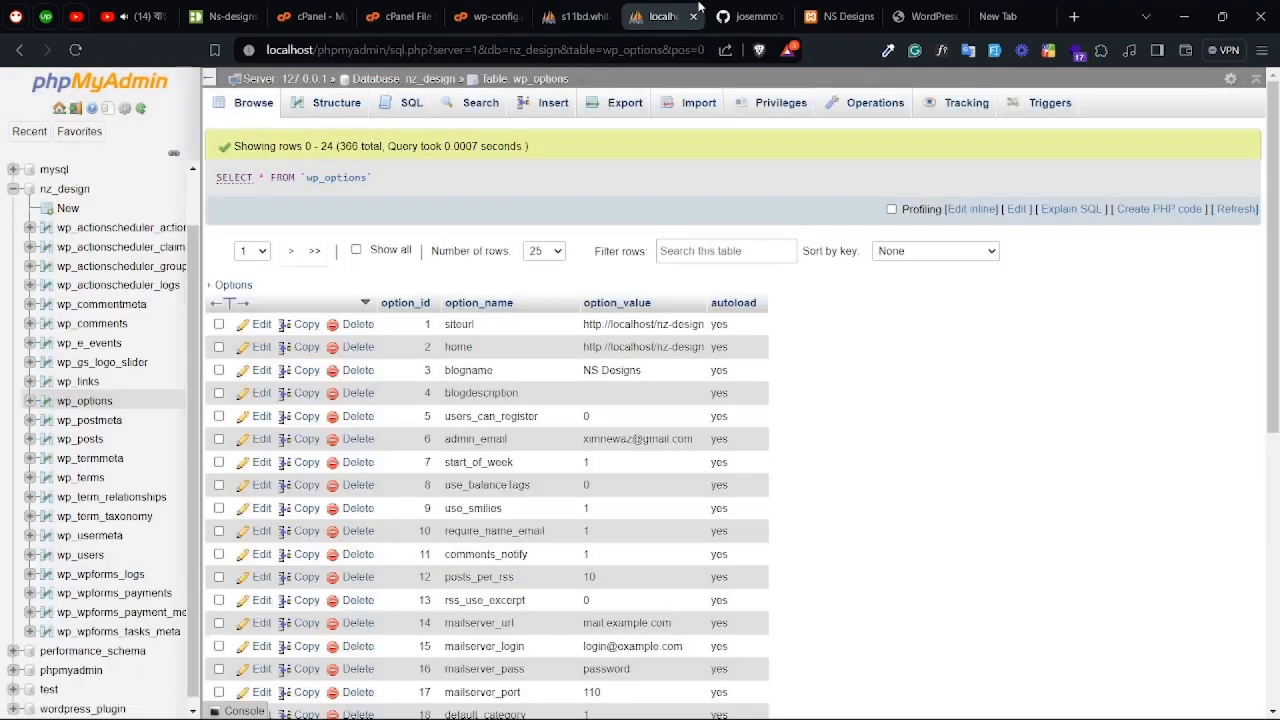
pyautogui.click(64, 194)
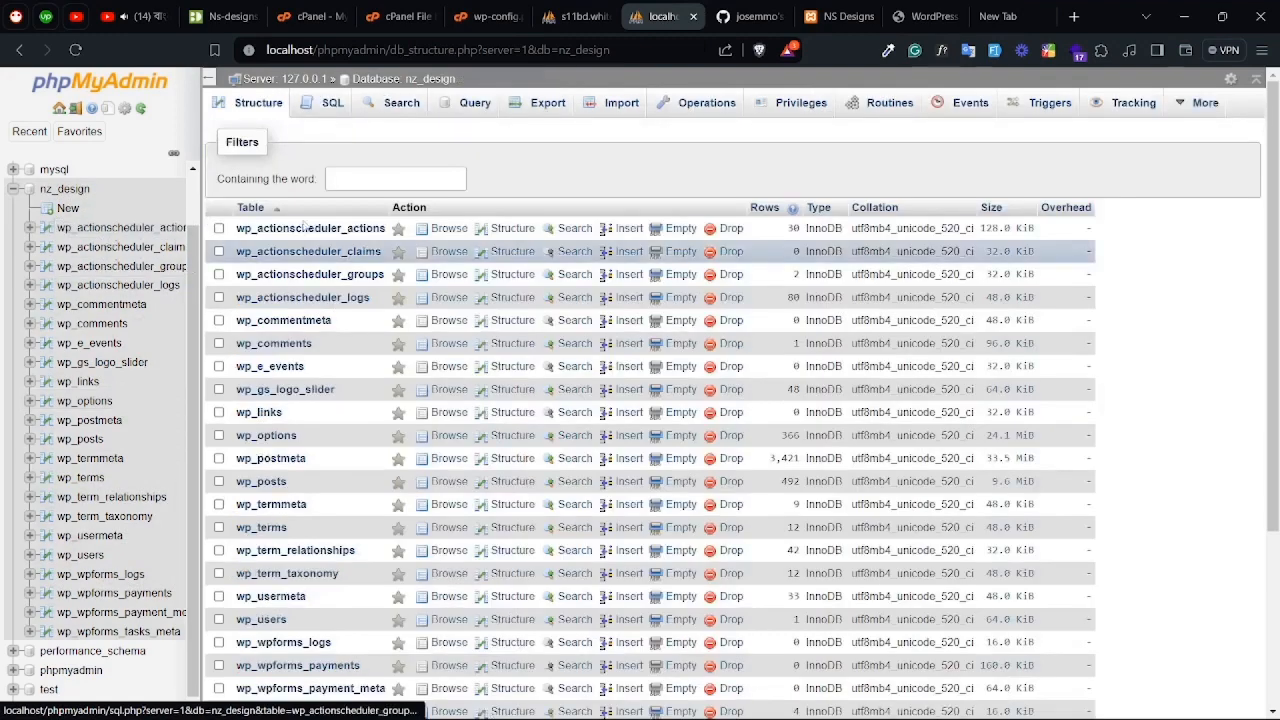
pyautogui.click(536, 114)
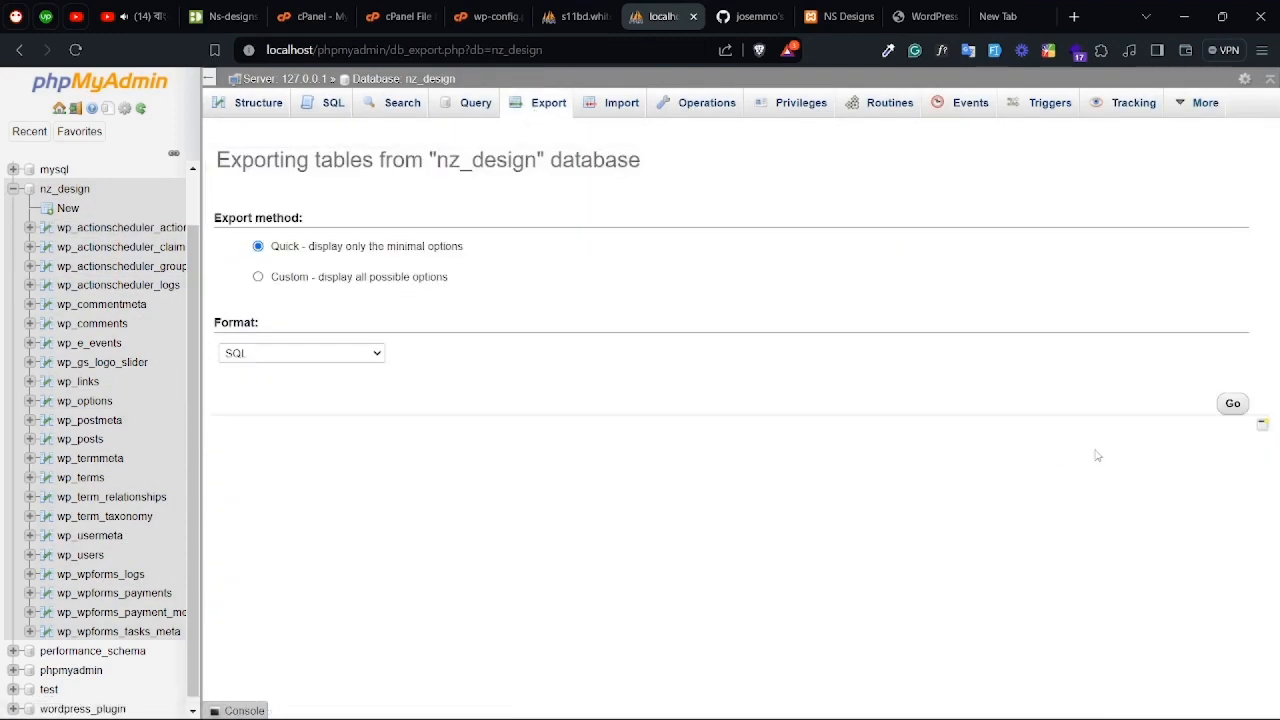
pyautogui.click(1229, 404)
pyautogui.click(643, 410)
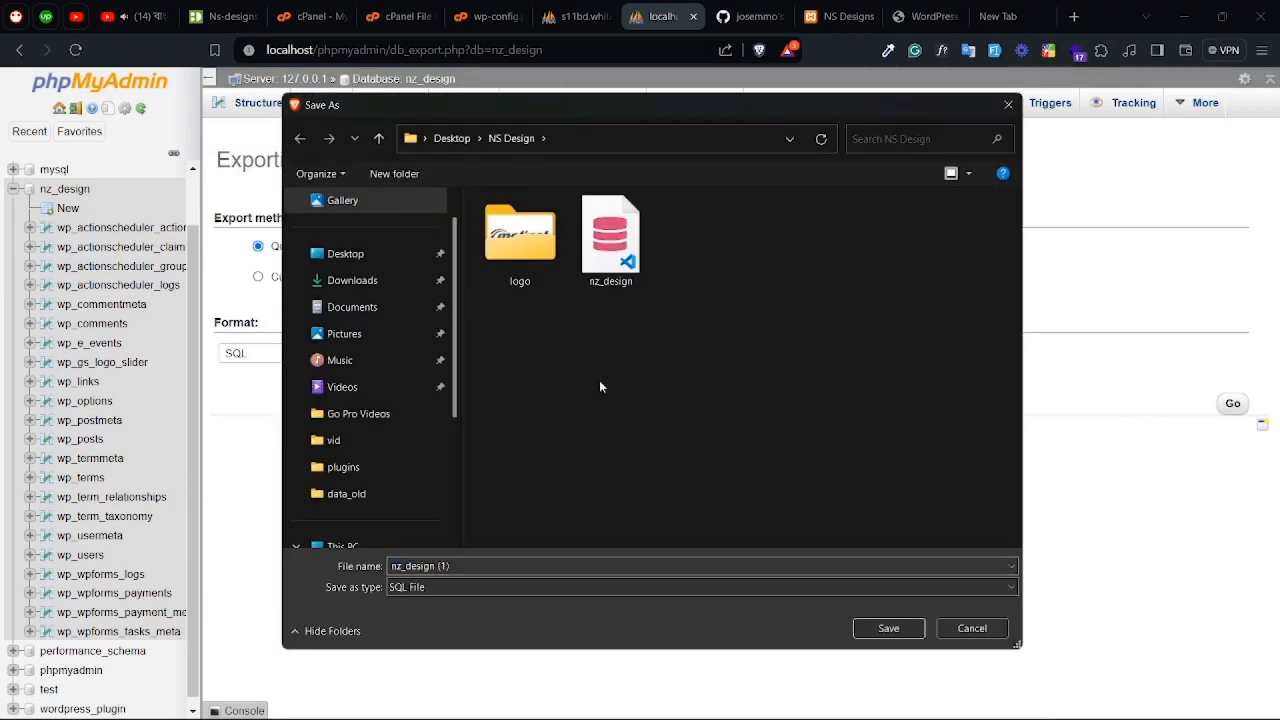
pyautogui.click(347, 255)
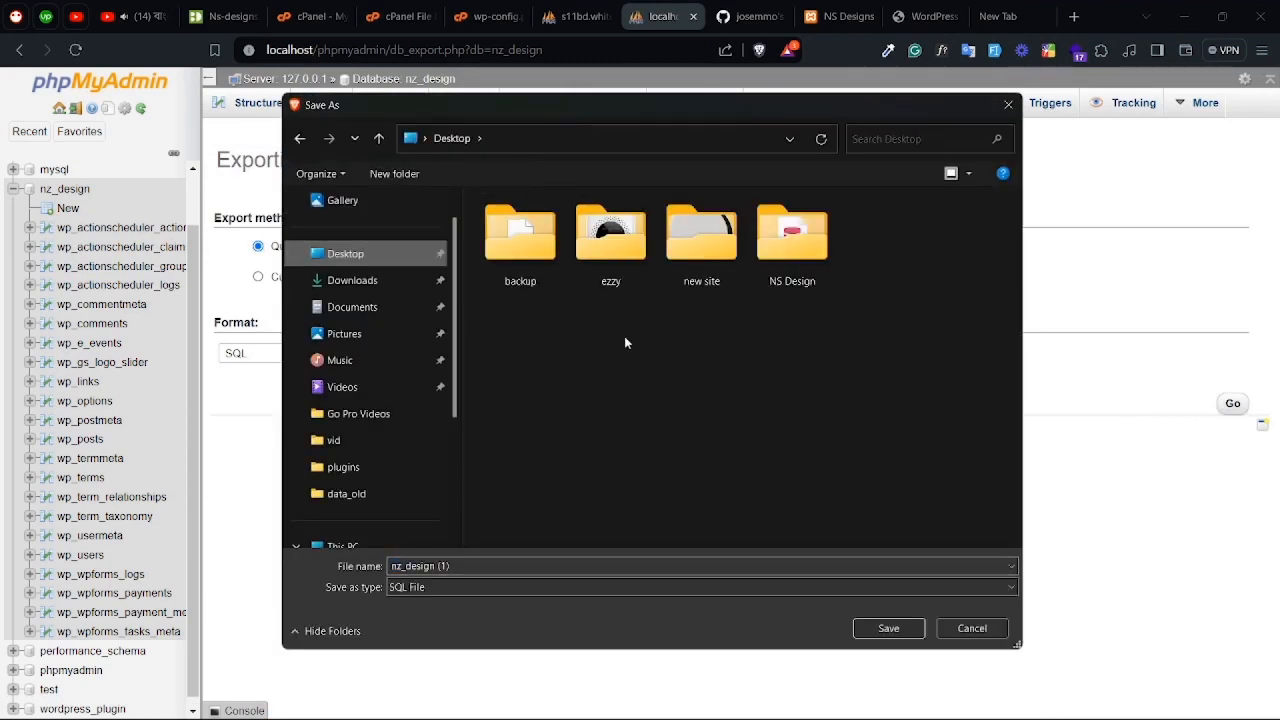
pyautogui.doubleClick(517, 250)
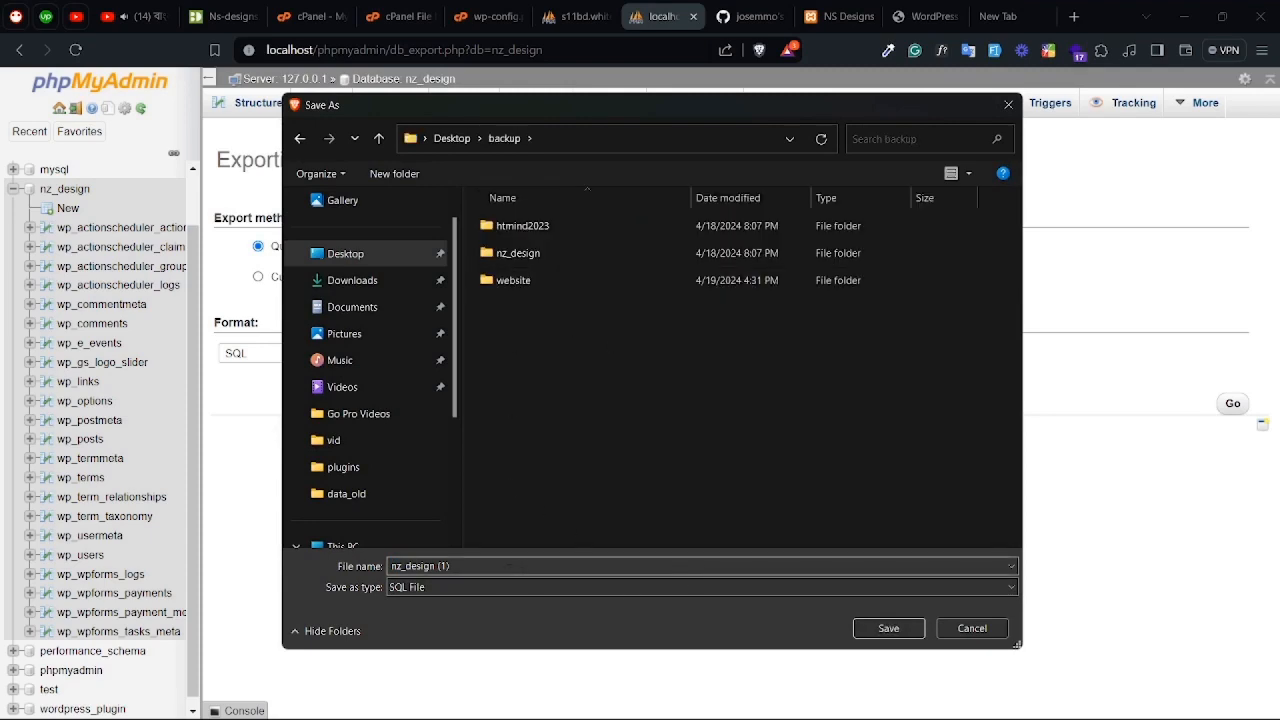
pyautogui.click(884, 624)
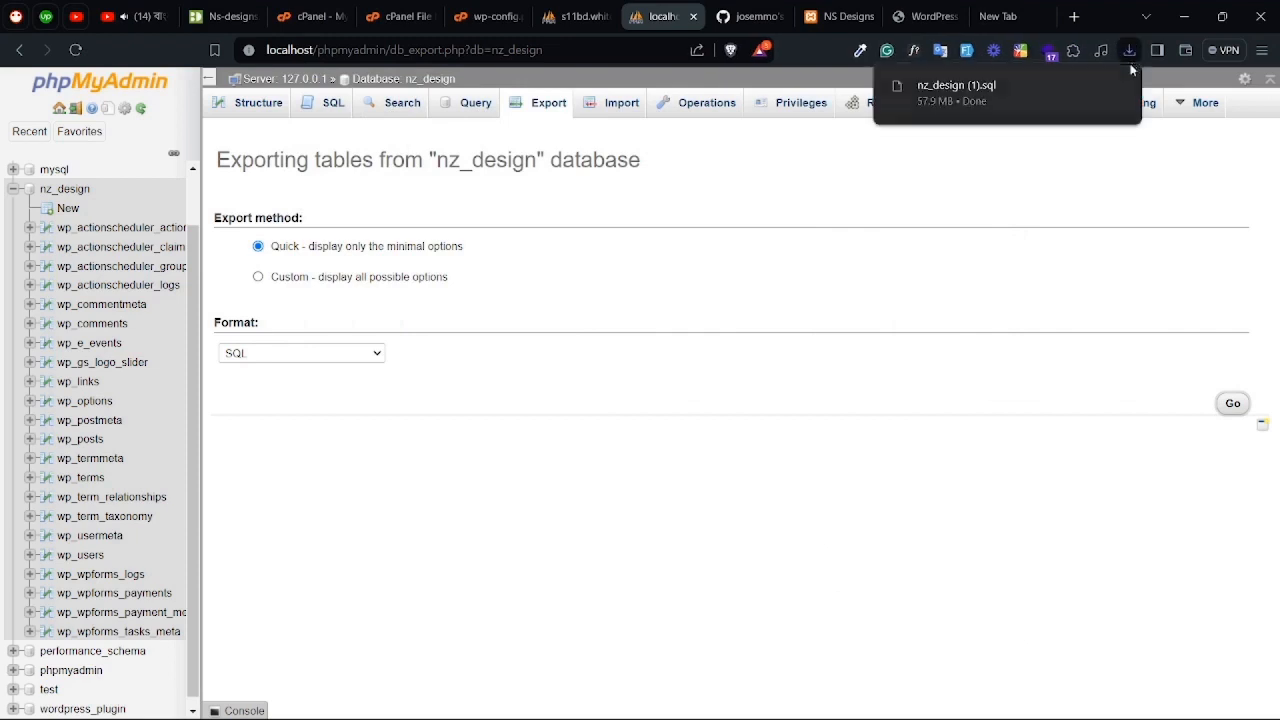
# Step: Import nz_design (1).sql from the backup folder into the nsdesigns database on the hosting server
pyautogui.click(575, 17)
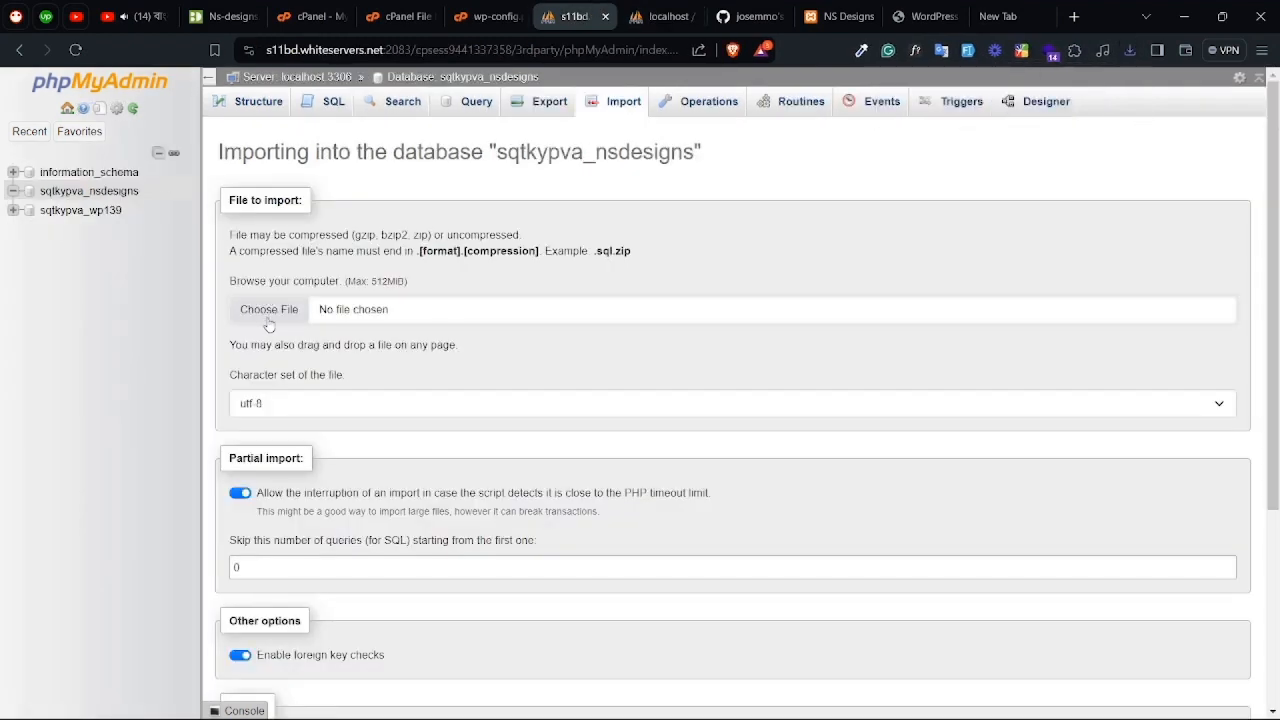
pyautogui.click(268, 312)
pyautogui.click(505, 138)
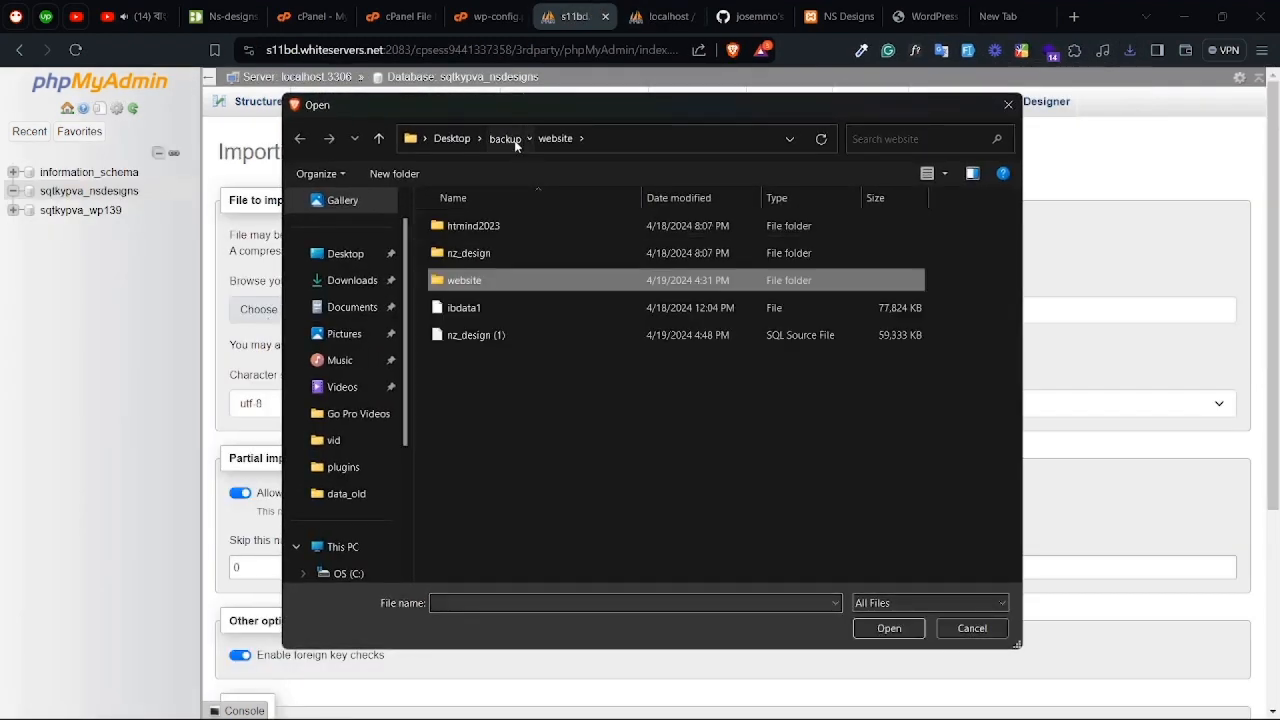
pyautogui.click(488, 335)
pyautogui.click(866, 625)
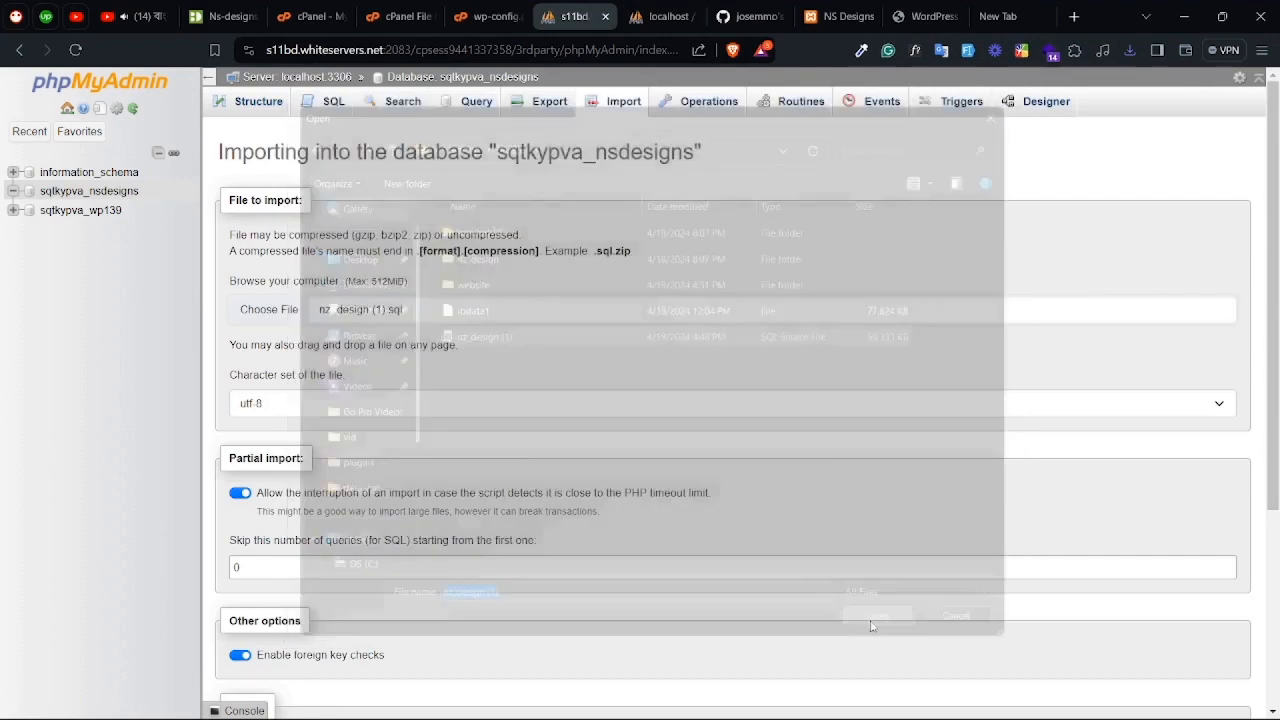
pyautogui.scroll(-5, 670, 482)
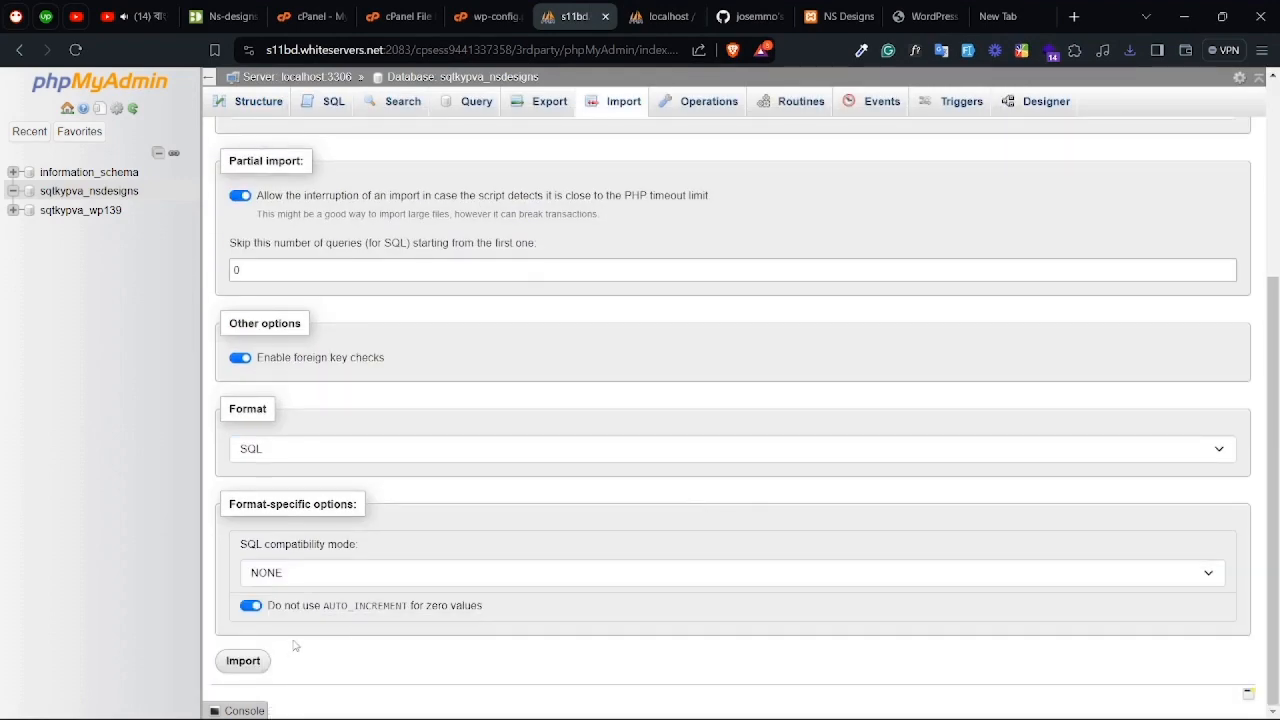
pyautogui.click(258, 660)
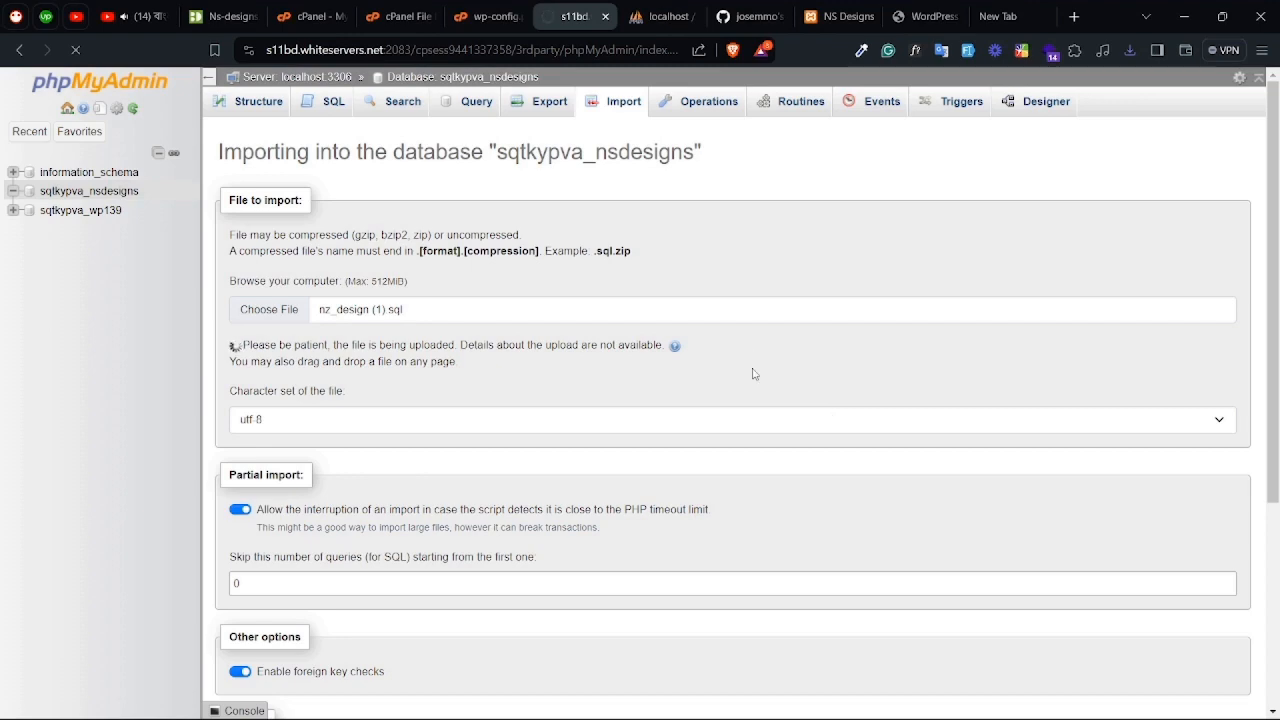
pyautogui.scroll(-2, 726, 445)
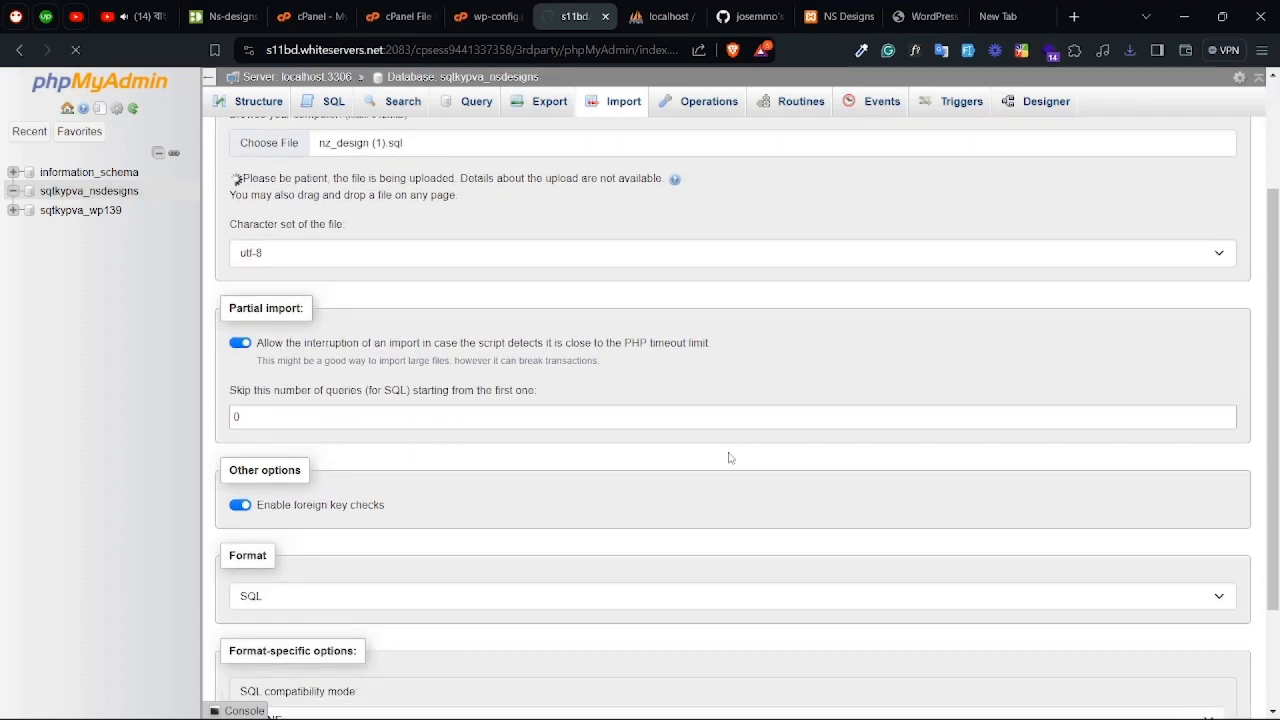
pyautogui.scroll(2, 740, 488)
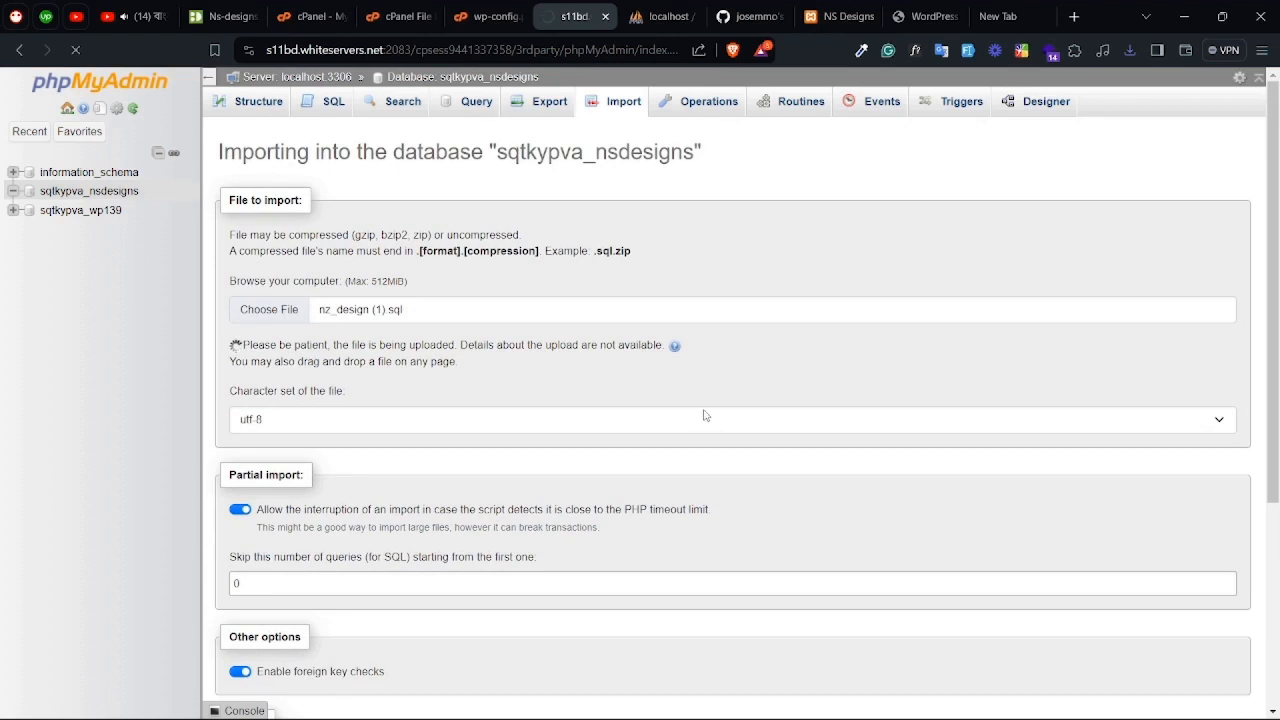
pyautogui.click(660, 16)
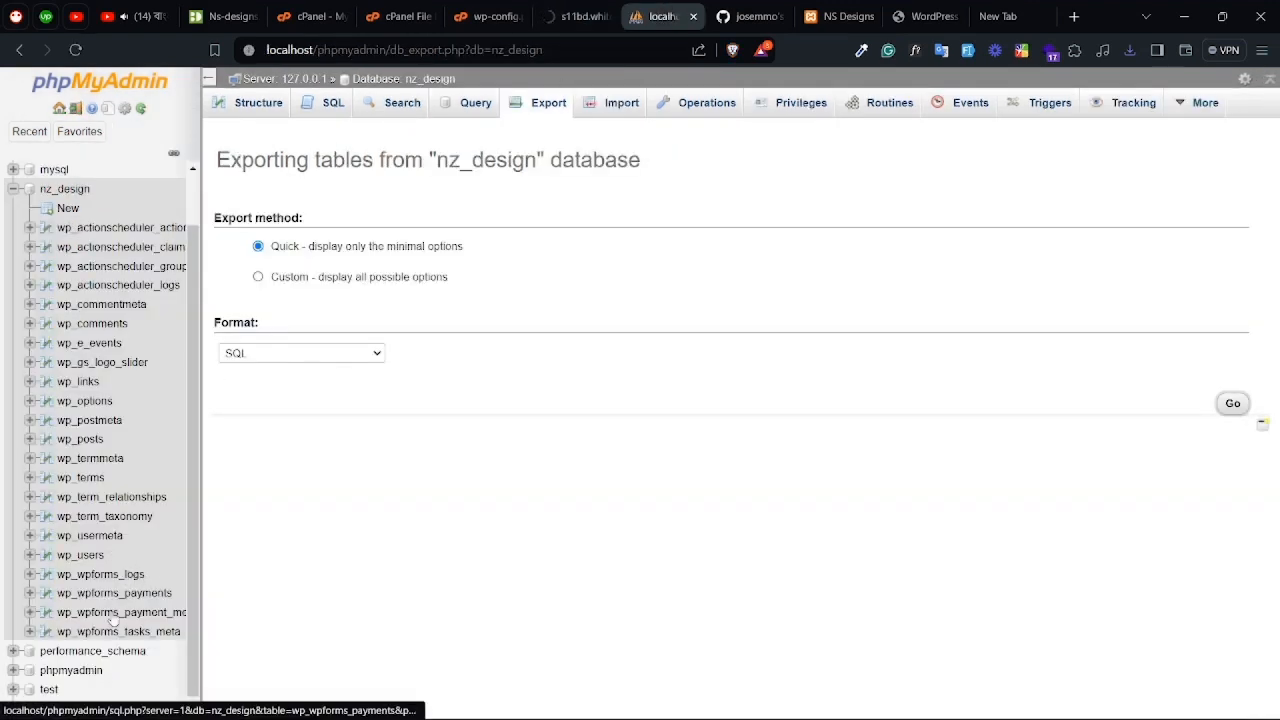
pyautogui.click(590, 16)
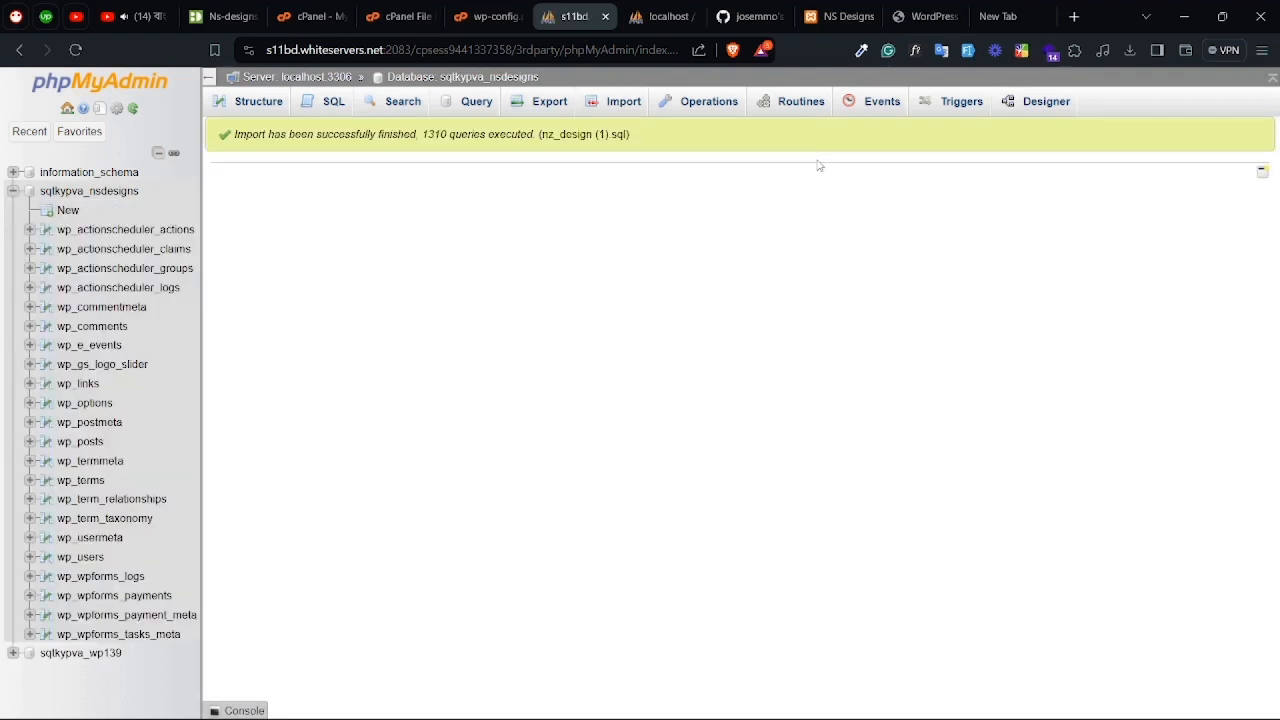
pyautogui.click(92, 405)
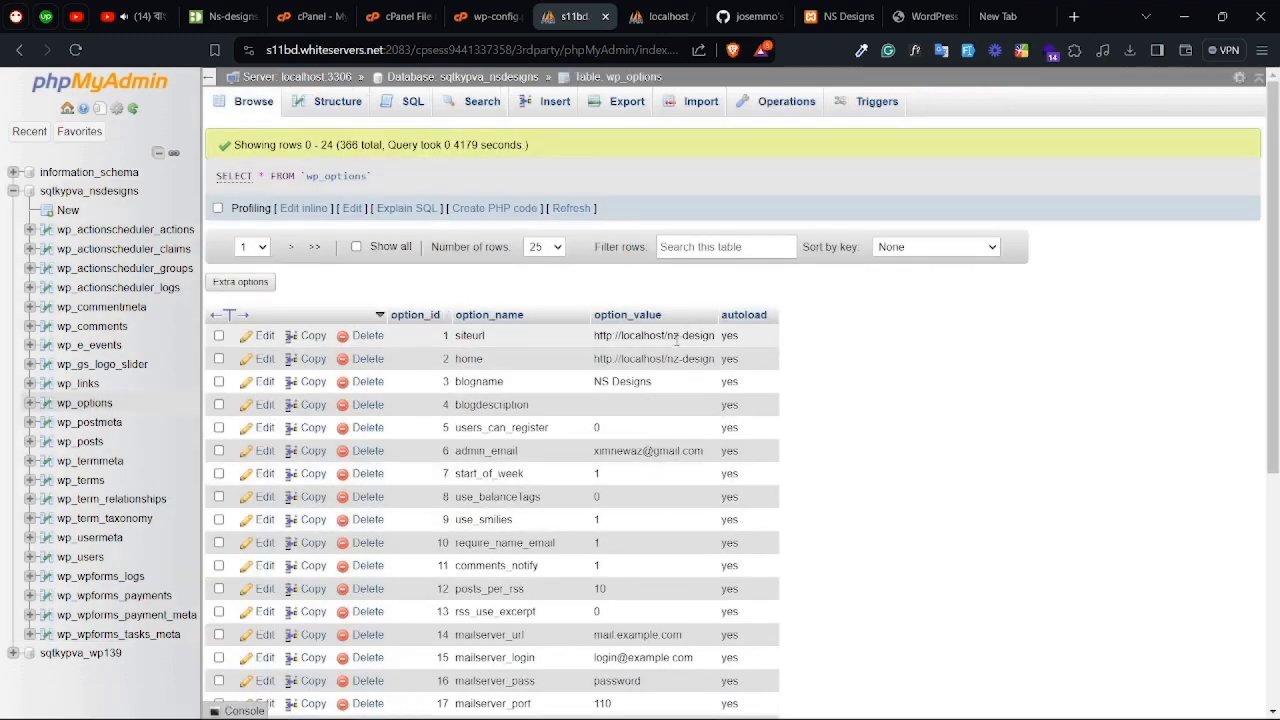
pyautogui.click(925, 16)
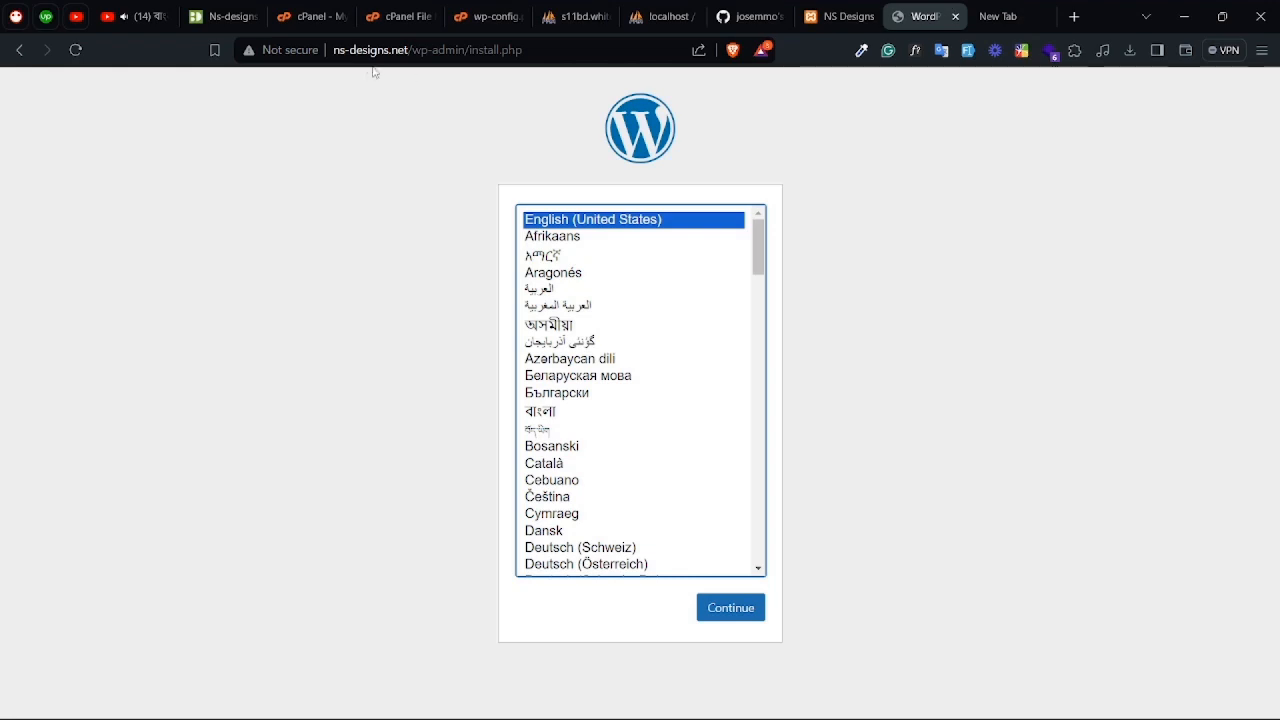
pyautogui.moveTo(334, 50); pyautogui.dragTo(409, 50)
pyautogui.hotkey('ctrl', 'c')
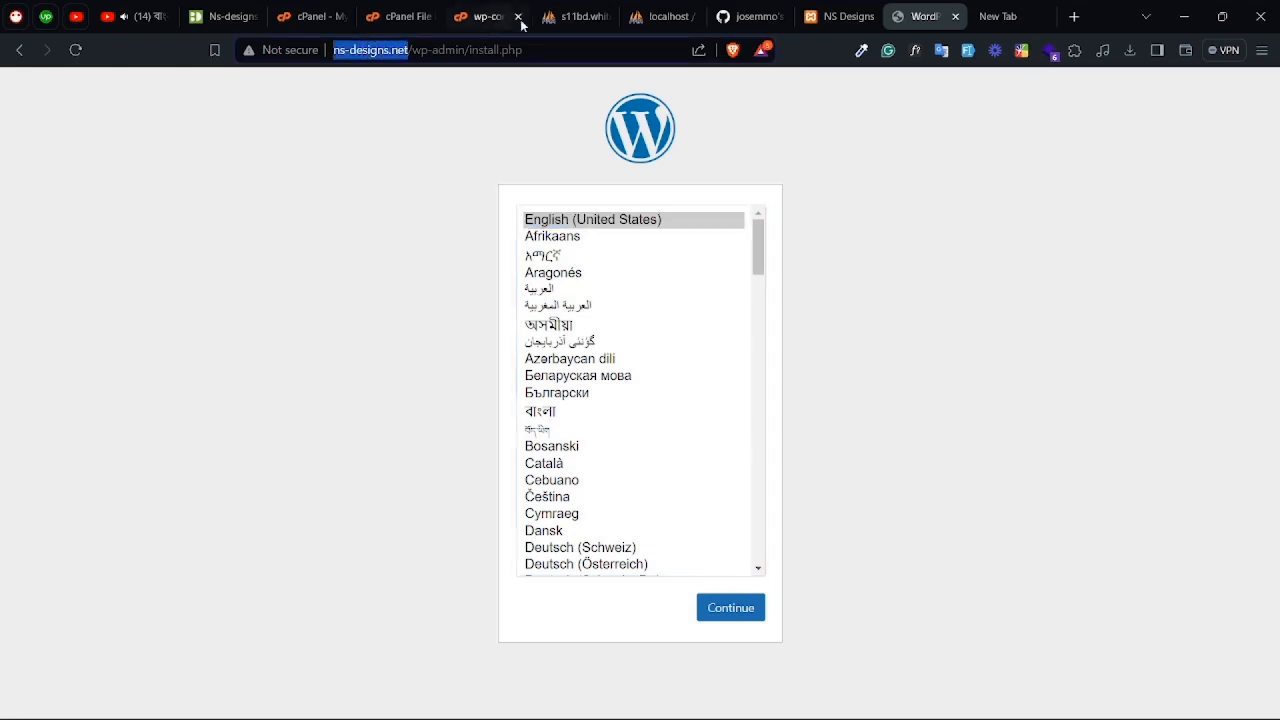
pyautogui.click(573, 16)
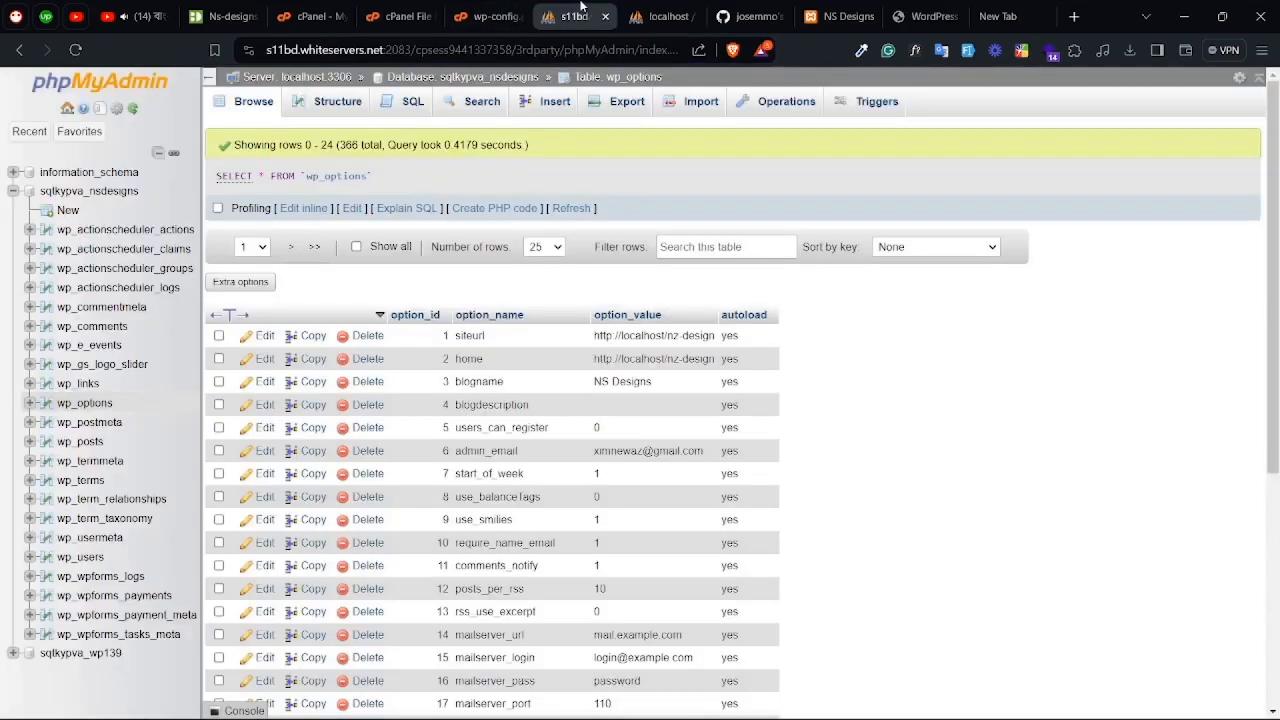
pyautogui.doubleClick(635, 335)
pyautogui.hotkey('ctrl', 'a')
pyautogui.hotkey('ctrl', 'v')
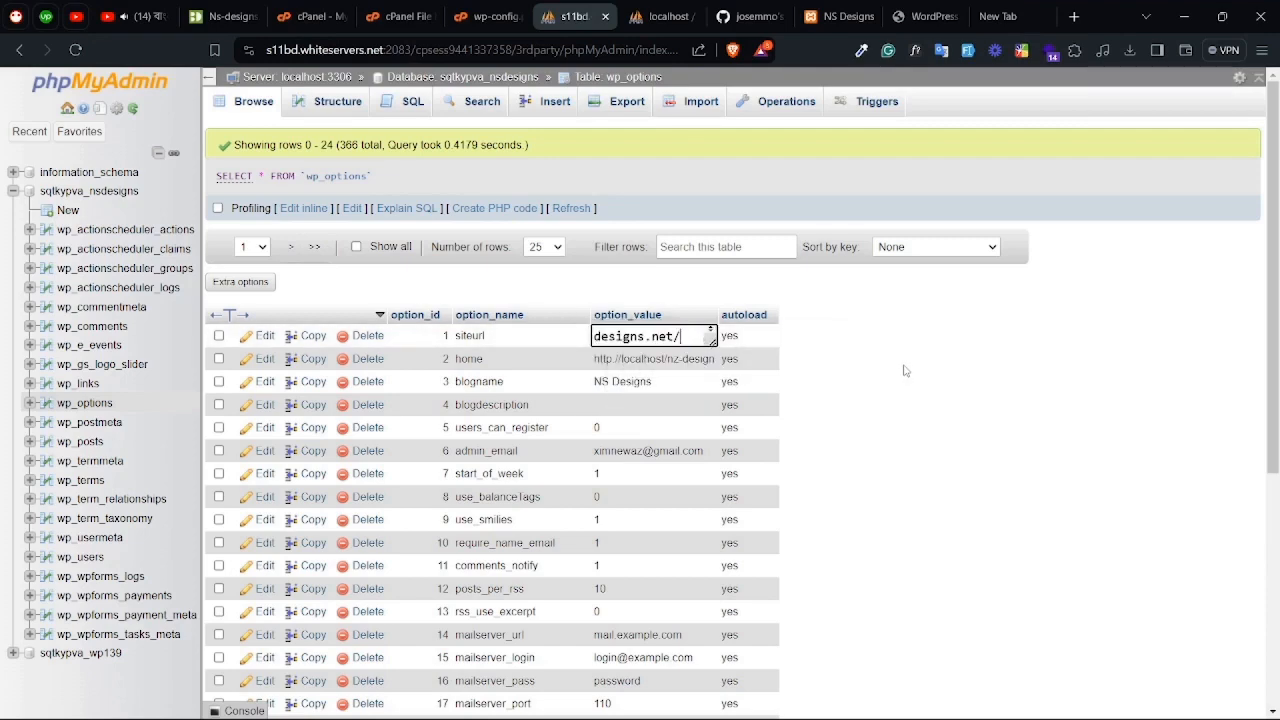
pyautogui.press('Return')
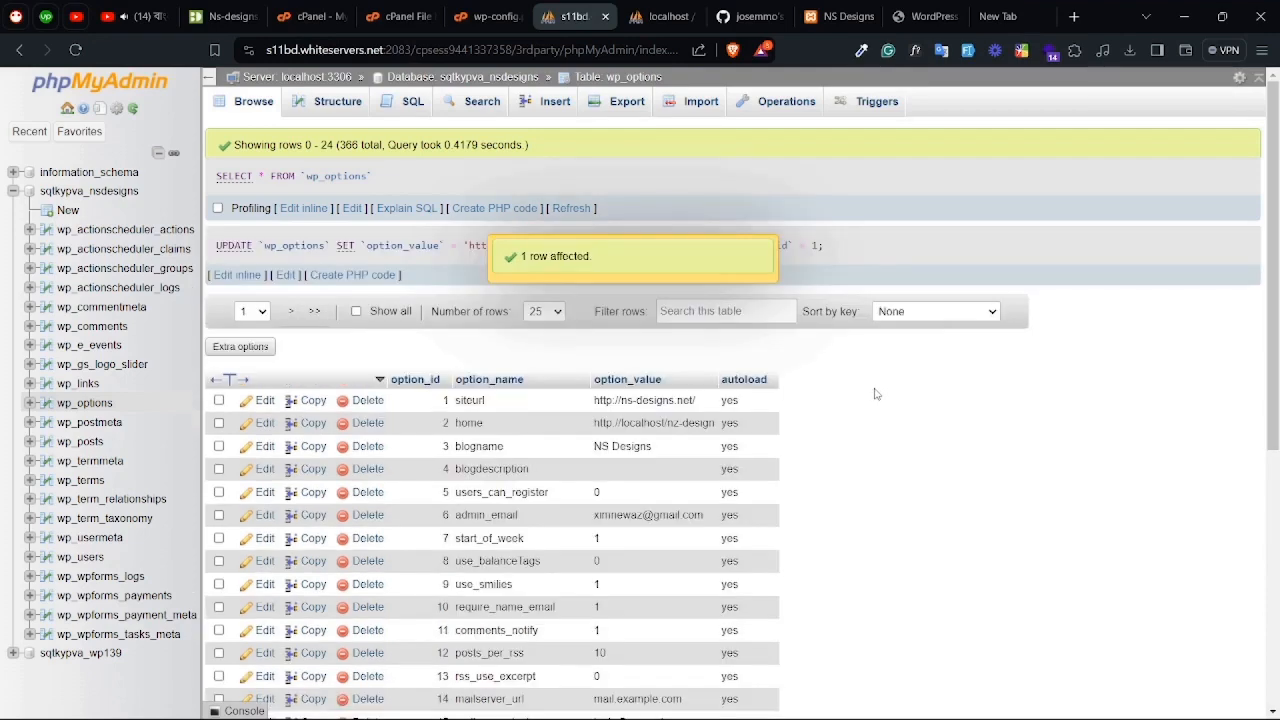
pyautogui.doubleClick(678, 421)
pyautogui.hotkey('ctrl', 'a')
pyautogui.hotkey('ctrl', 'v')
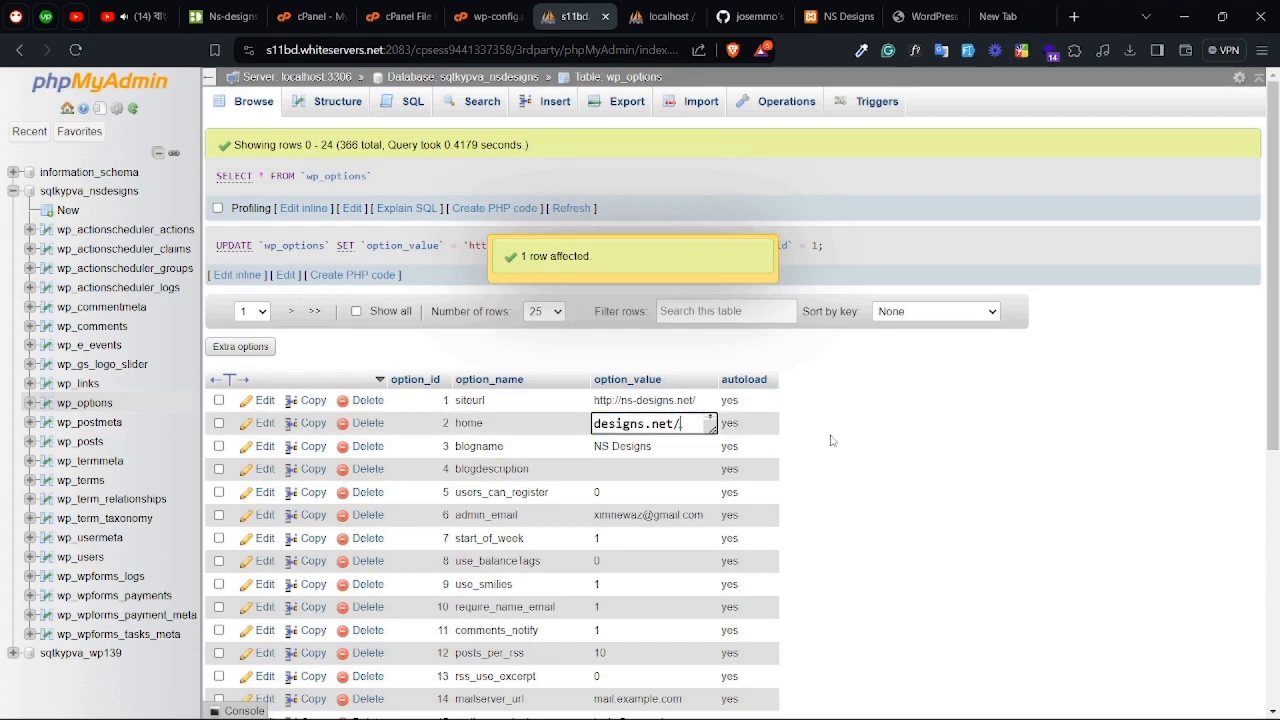
pyautogui.doubleClick(612, 421)
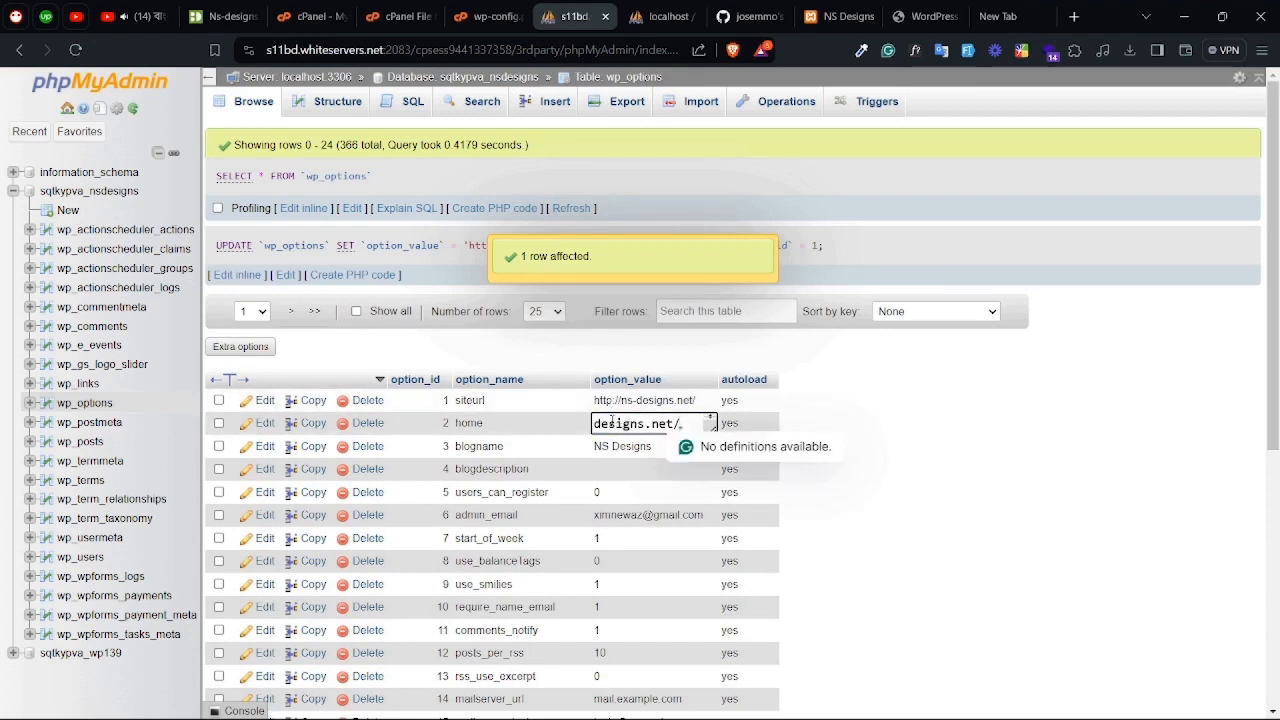
pyautogui.press('Home')
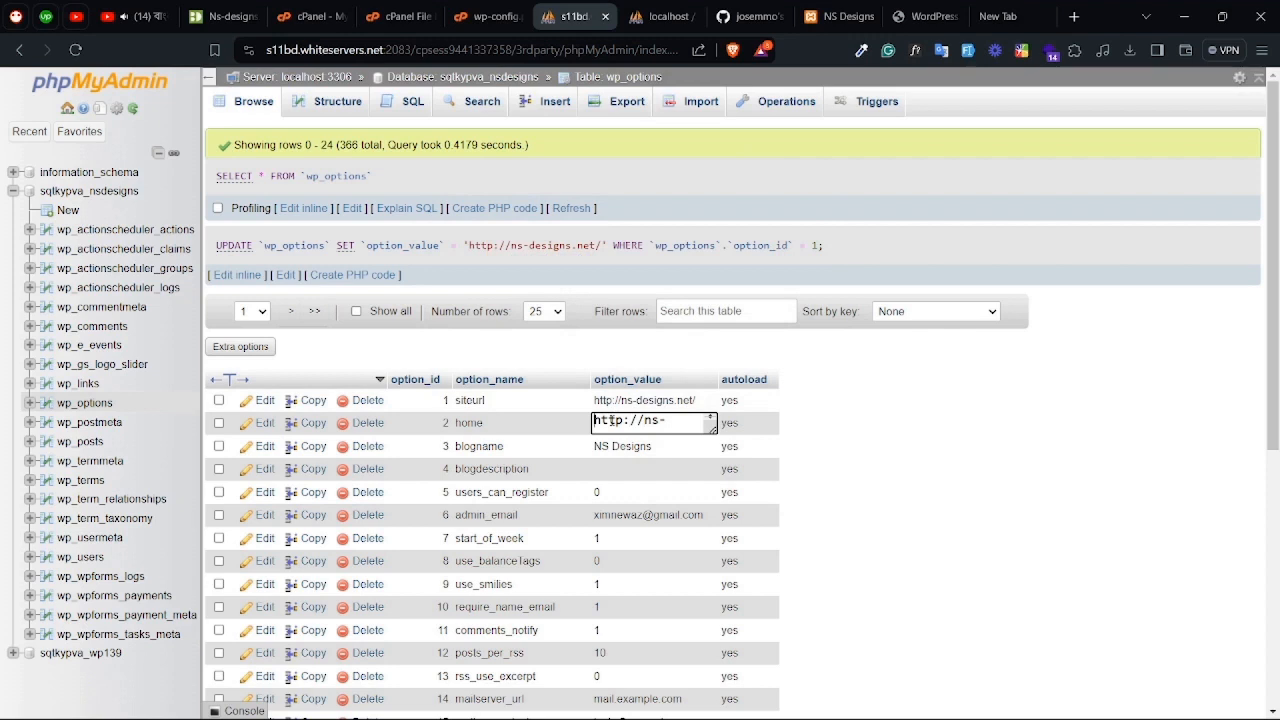
pyautogui.click(613, 421)
pyautogui.write('s')
pyautogui.press('Return')
pyautogui.doubleClick(612, 401)
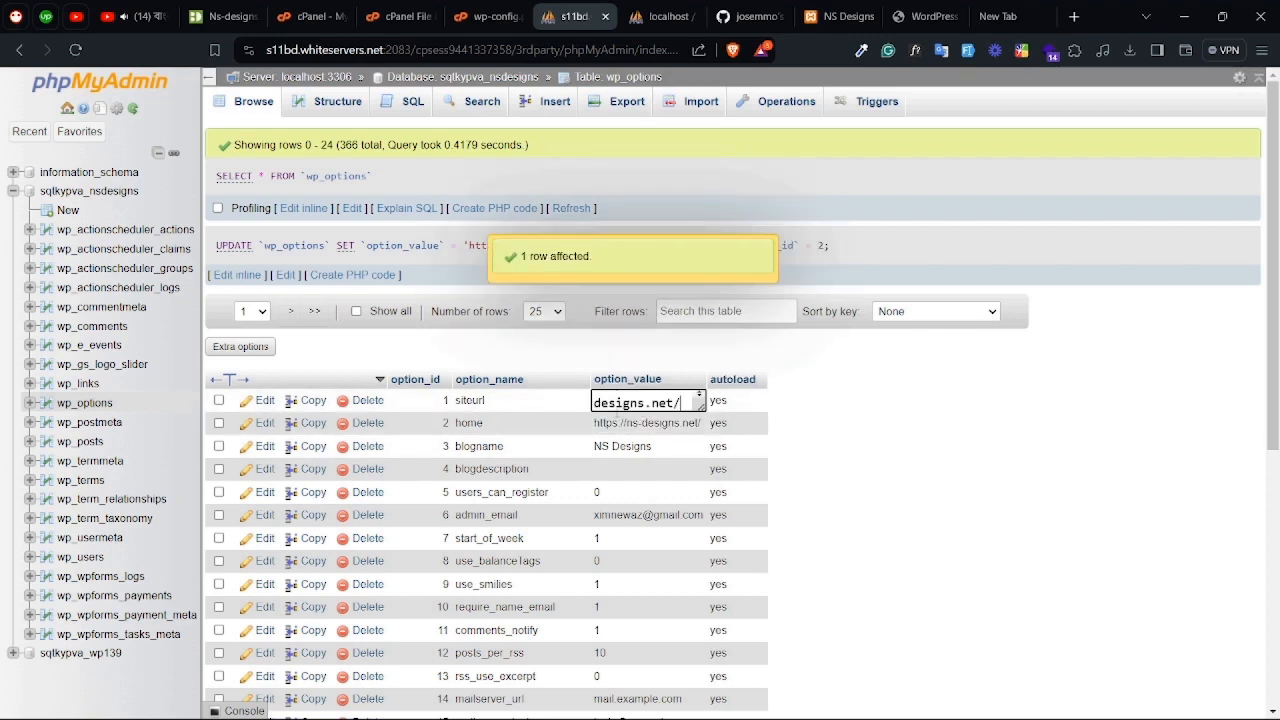
pyautogui.press('Home')
pyautogui.click(612, 400)
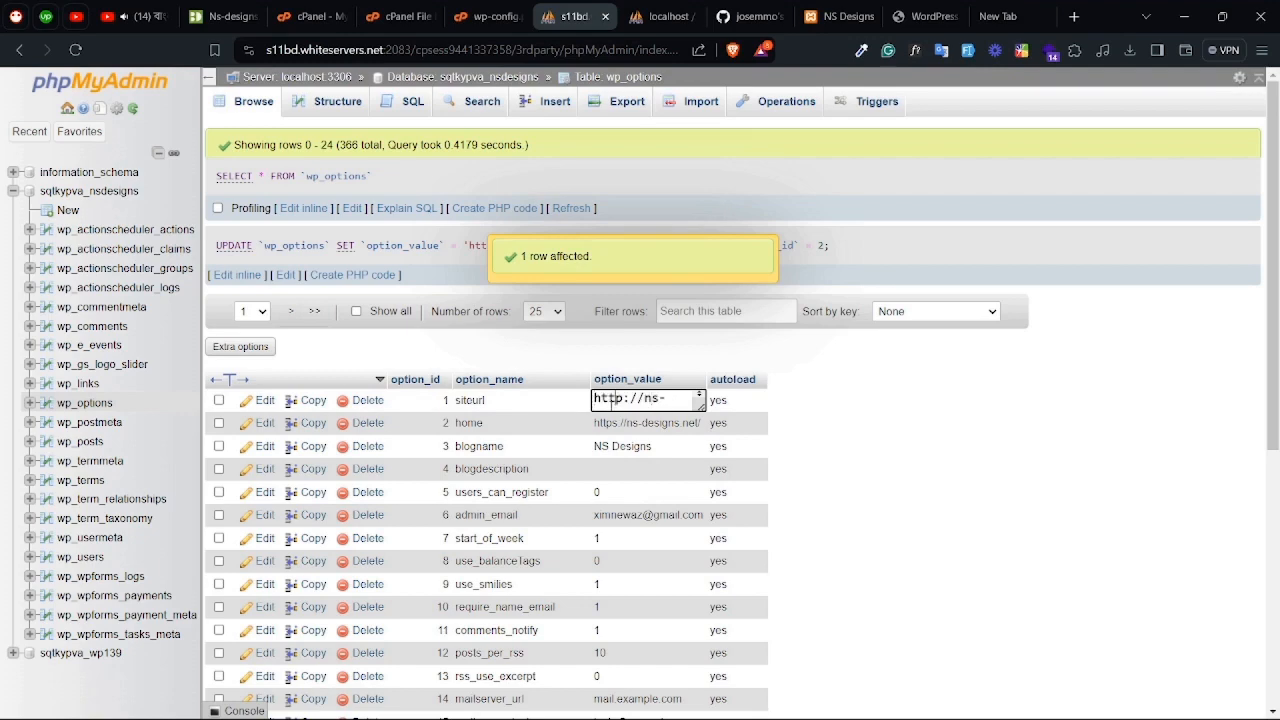
pyautogui.write('s')
pyautogui.press('Return')
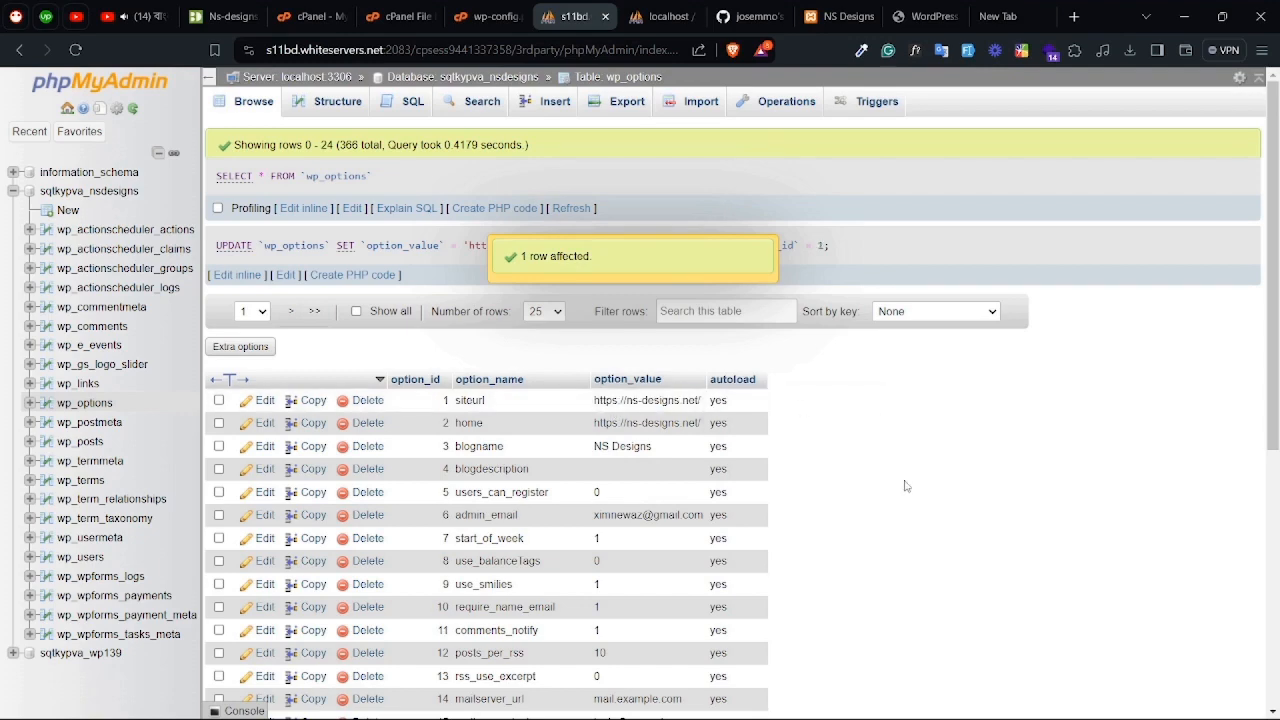
# Step: Open the live home page at ns-designs.net in place of the WordPress installation page
pyautogui.scroll(-3, 910, 490)
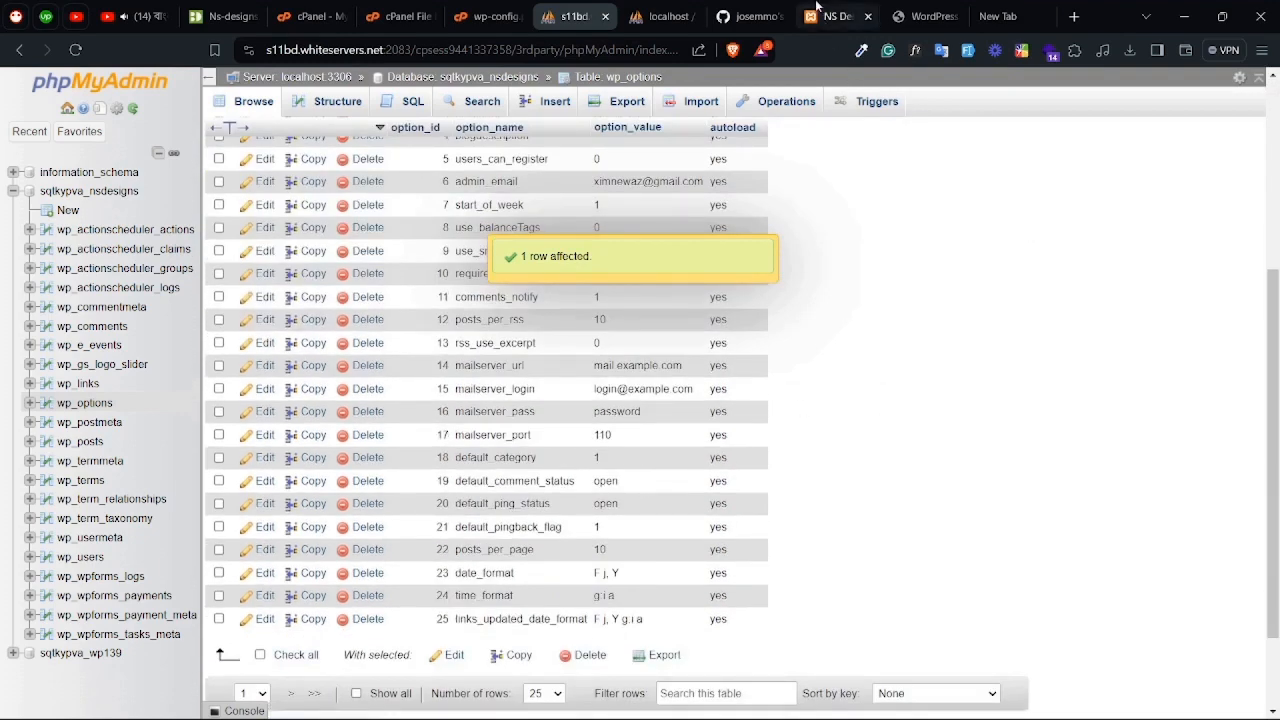
pyautogui.click(835, 16)
pyautogui.click(918, 8)
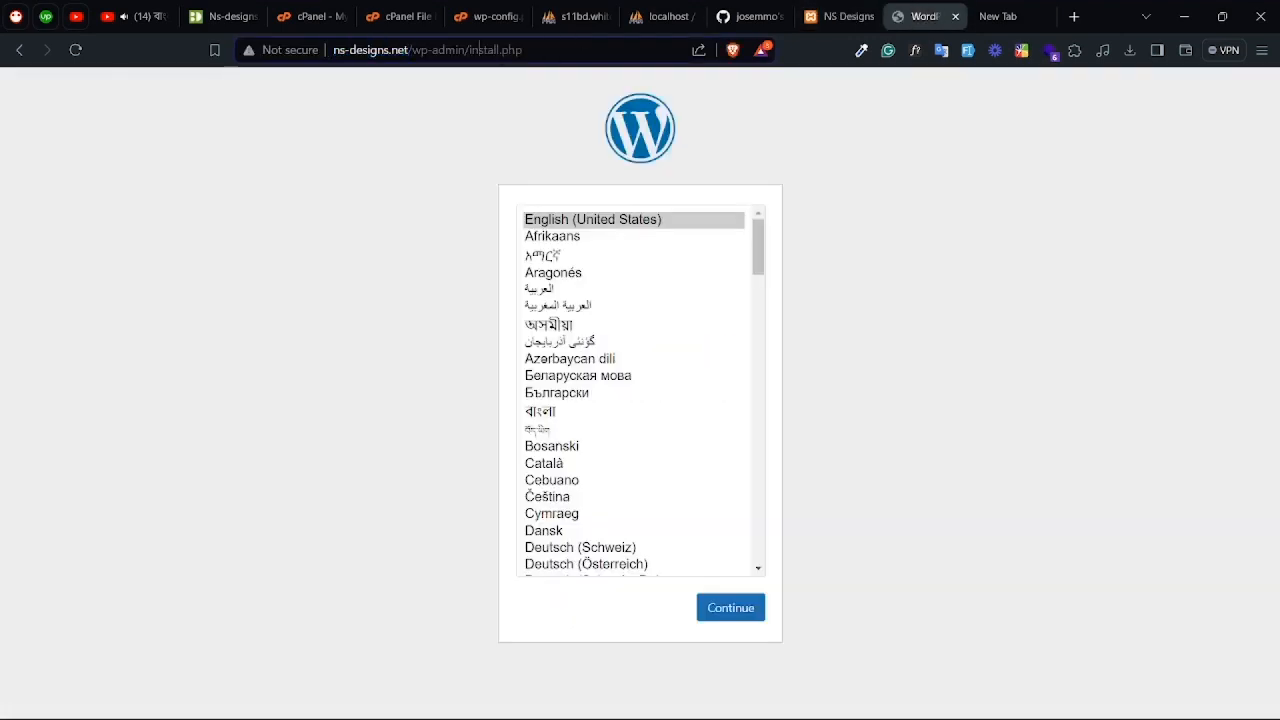
pyautogui.moveTo(522, 50); pyautogui.dragTo(389, 50)
pyautogui.press('BackSpace')
pyautogui.press('Return')
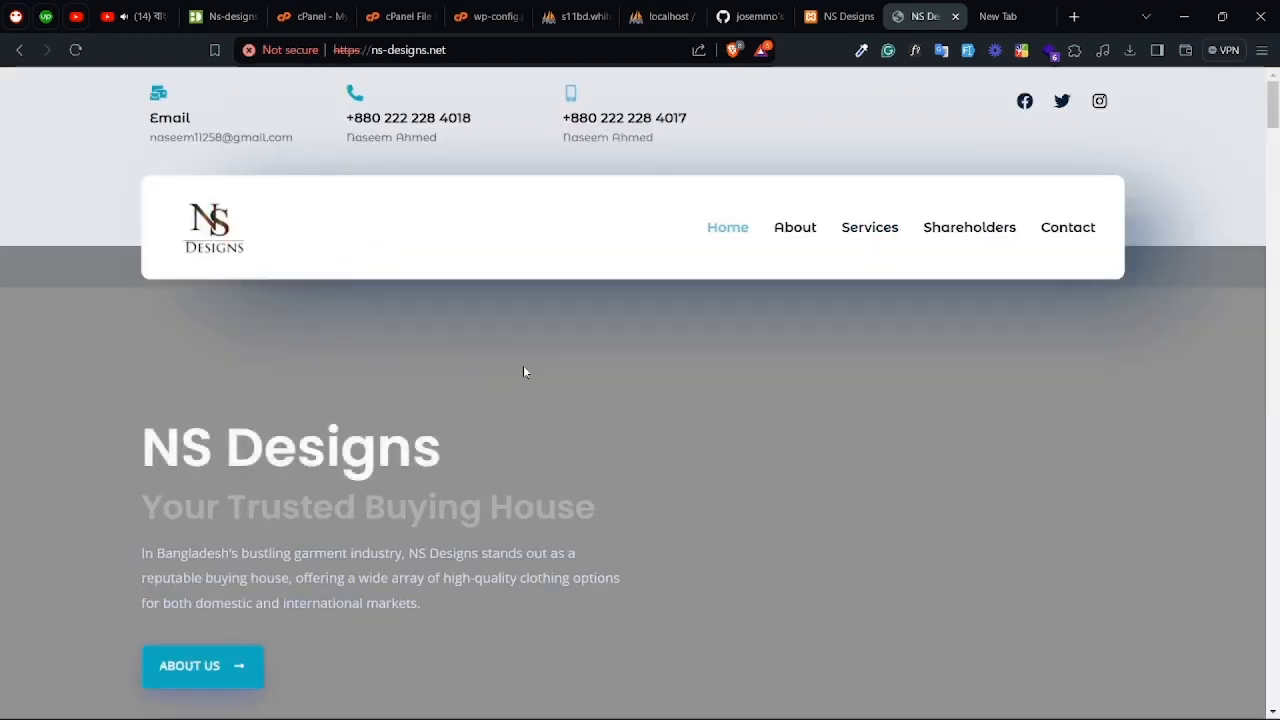
# Step: Examine the migrated home page from its header through the services, team, market overview and company list sections for layout and content
pyautogui.scroll(-10, 523, 365)
pyautogui.scroll(-15, 523, 342)
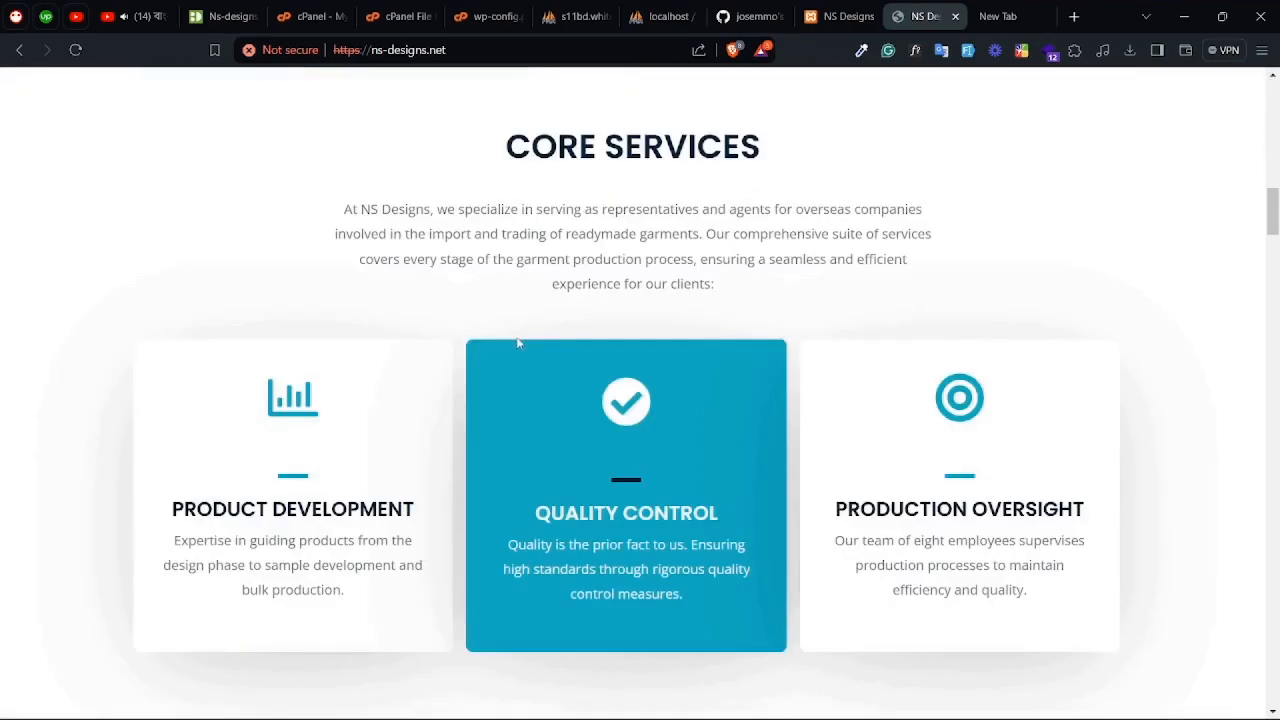
pyautogui.scroll(-5, 1183, 435)
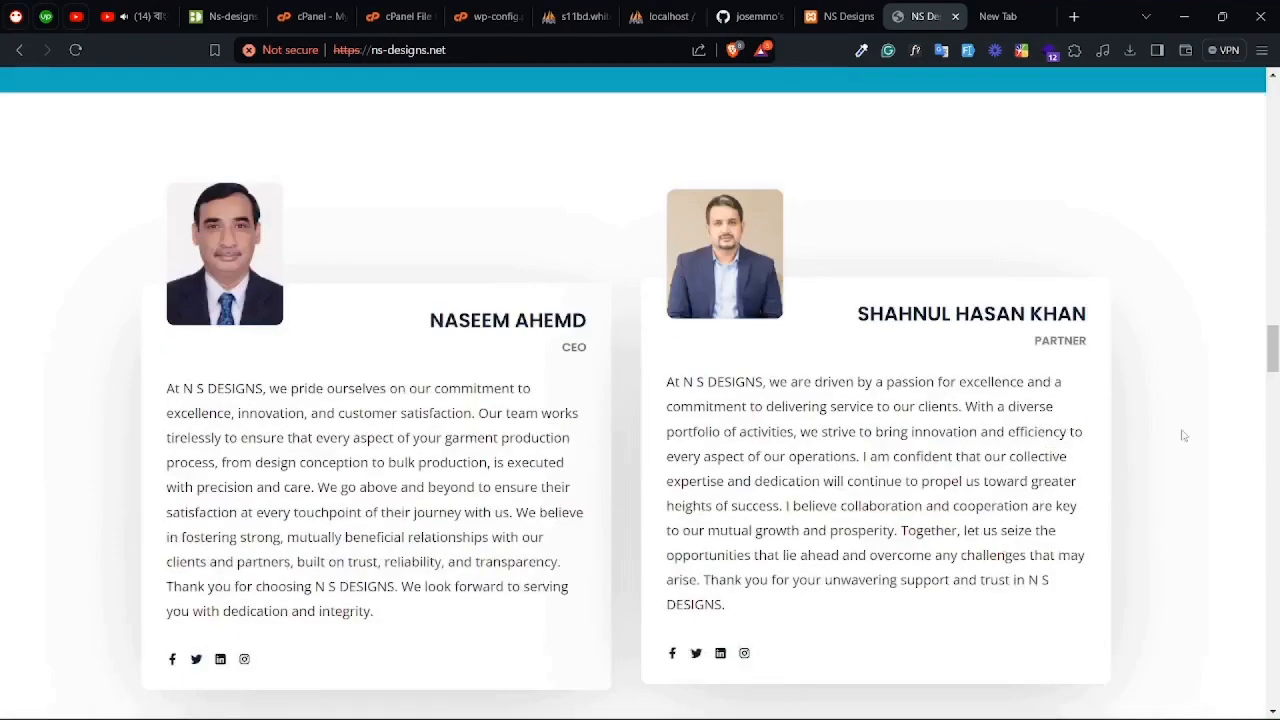
pyautogui.moveTo(1277, 378); pyautogui.dragTo(1273, 540)
pyautogui.tripleClick(377, 540)
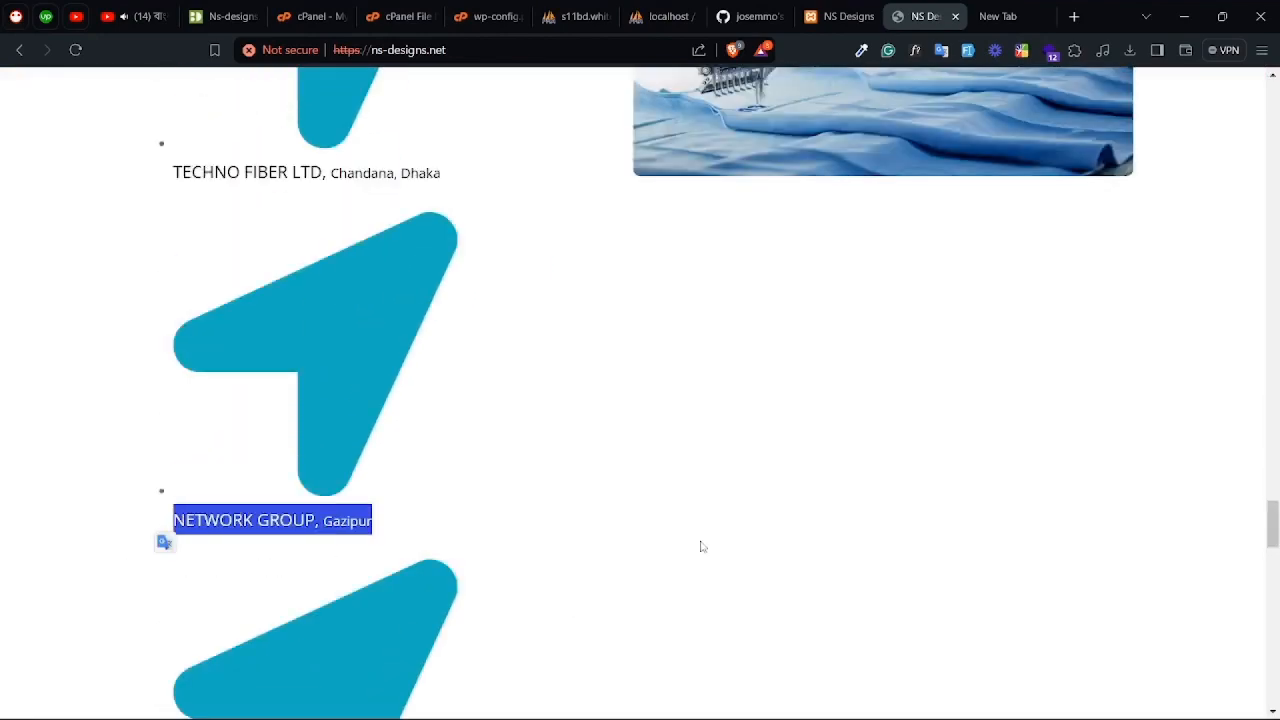
pyautogui.click(760, 534)
pyautogui.scroll(10, 760, 534)
pyautogui.scroll(20, 600, 480)
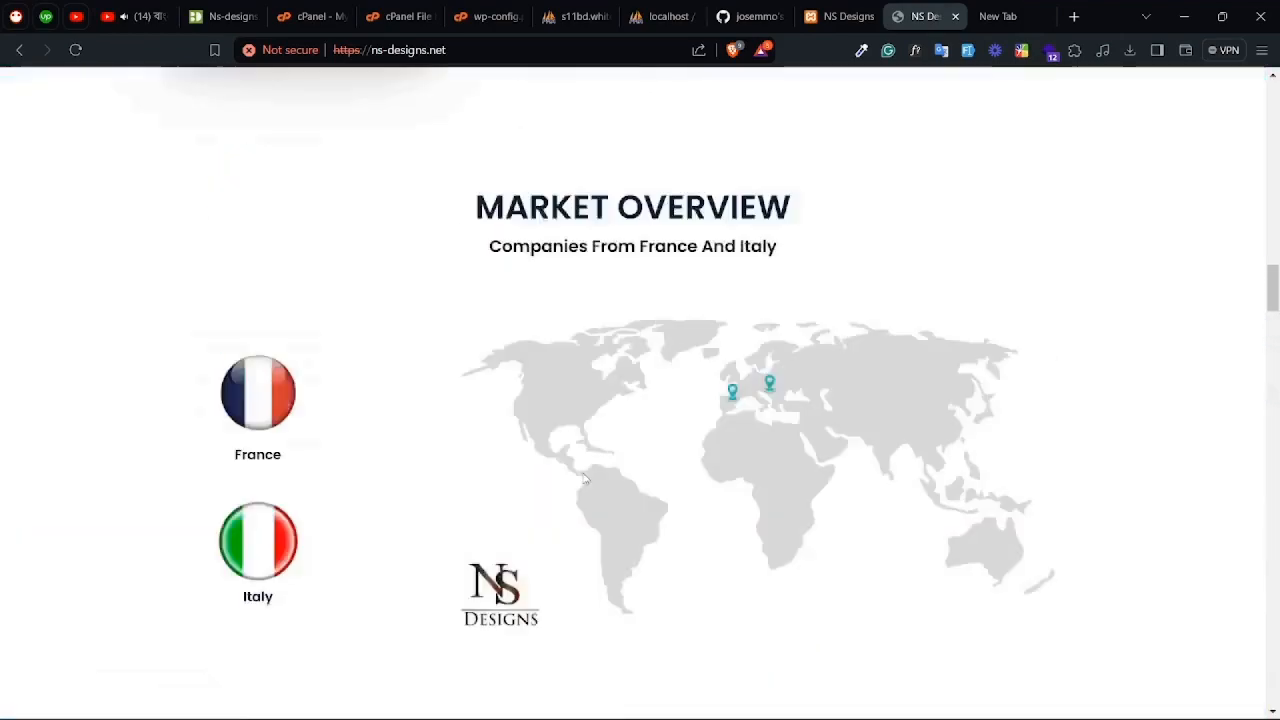
pyautogui.scroll(5, 560, 445)
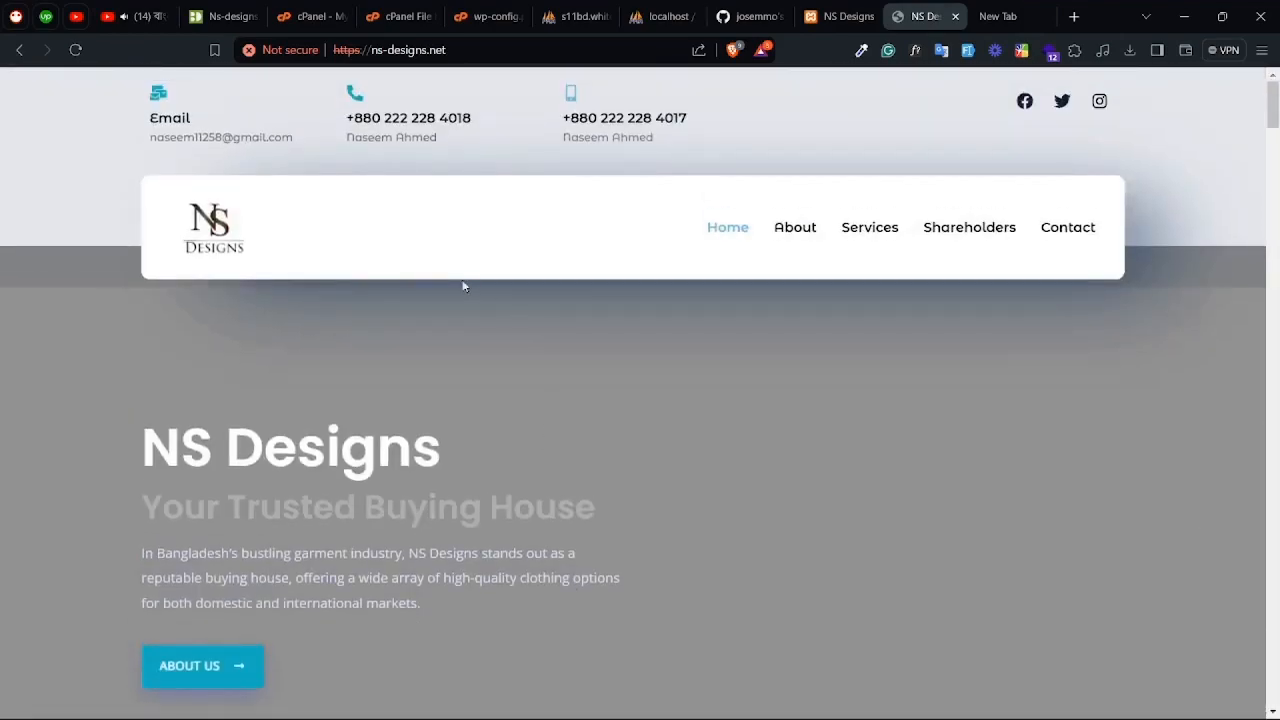
# Step: Open the live site's WordPress admin login page at ns-designs.net/wp-admin
pyautogui.click(420, 50)
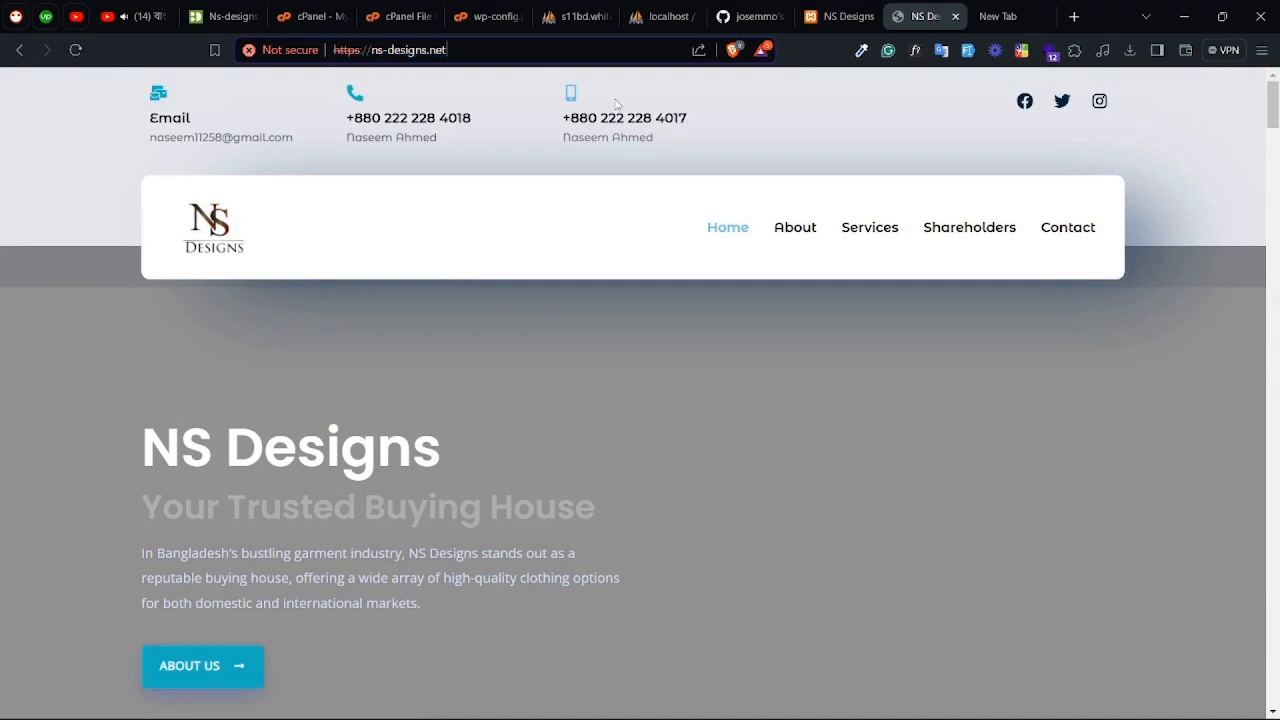
pyautogui.press('End')
pyautogui.write('/wp-admin')
pyautogui.press('Return')
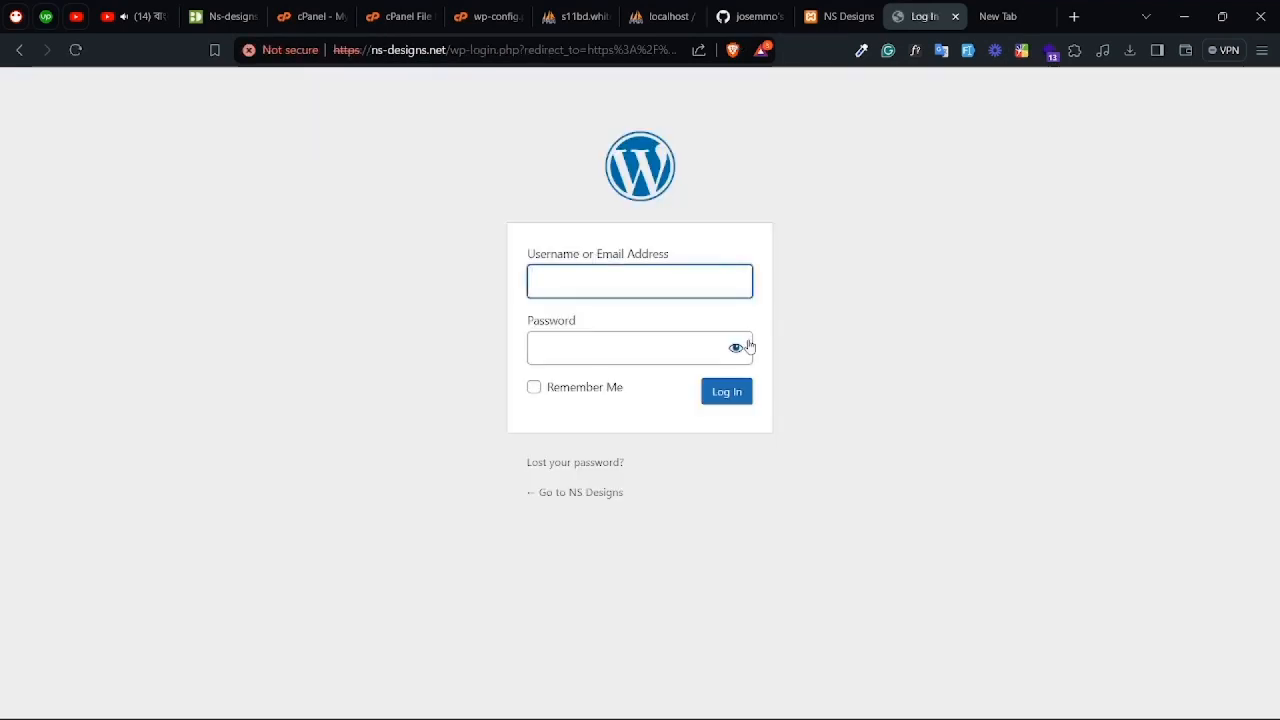
pyautogui.moveTo(801, 706)
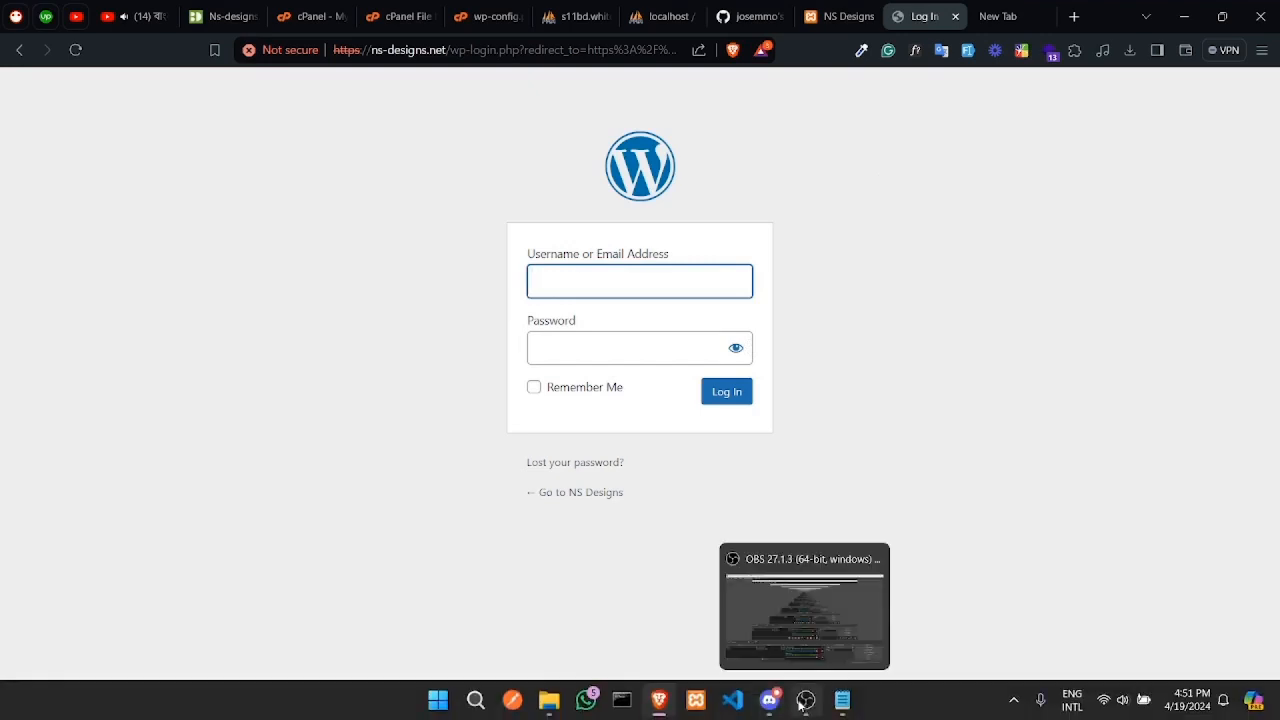